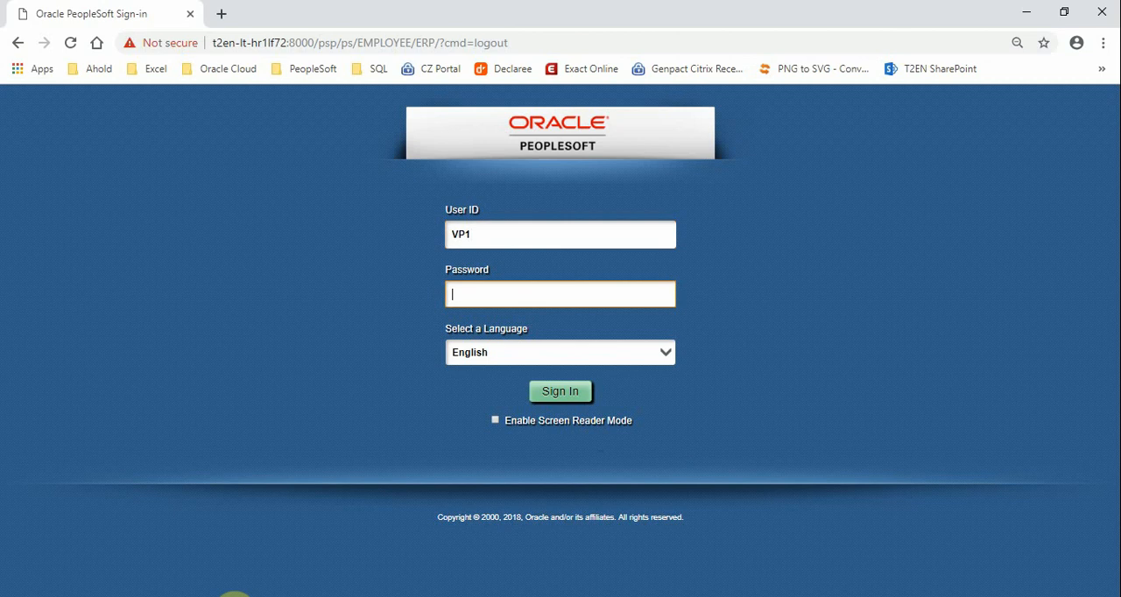
Enter the account password and sign in
text(VP1)
key(Return)
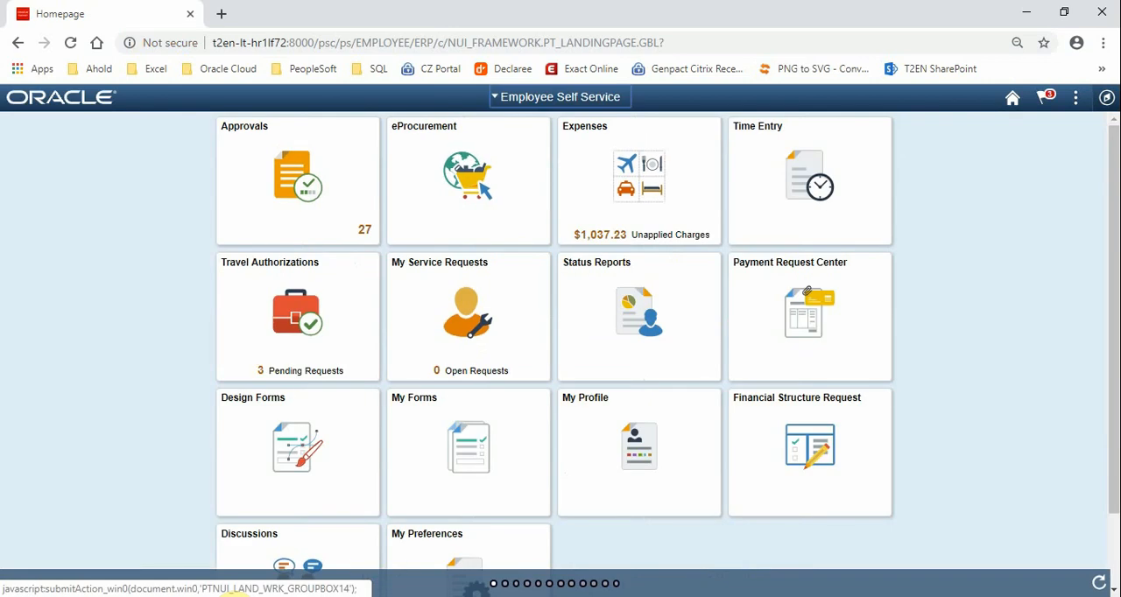
Switch to the Project Management homepage and open Project Costing
click(503, 97)
scroll(526, 248, down, 2)
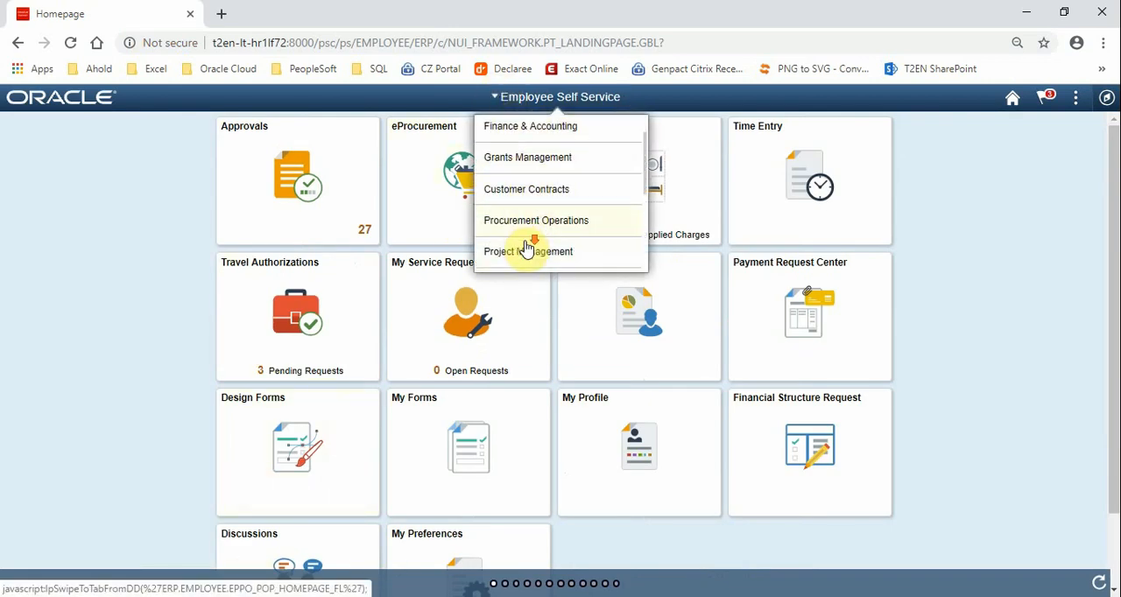
click(526, 219)
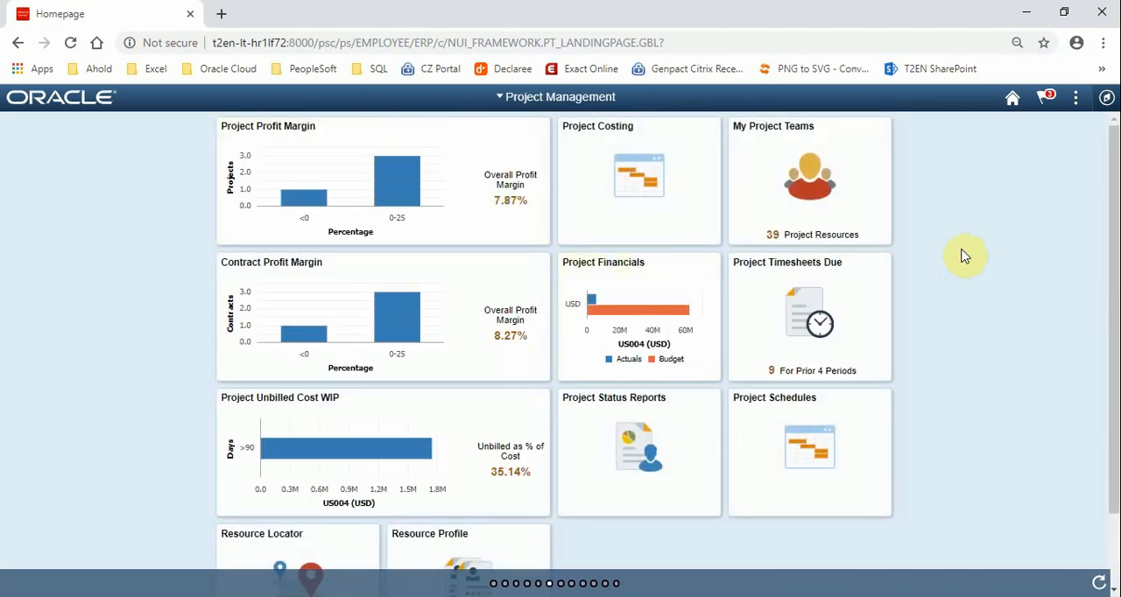
click(582, 137)
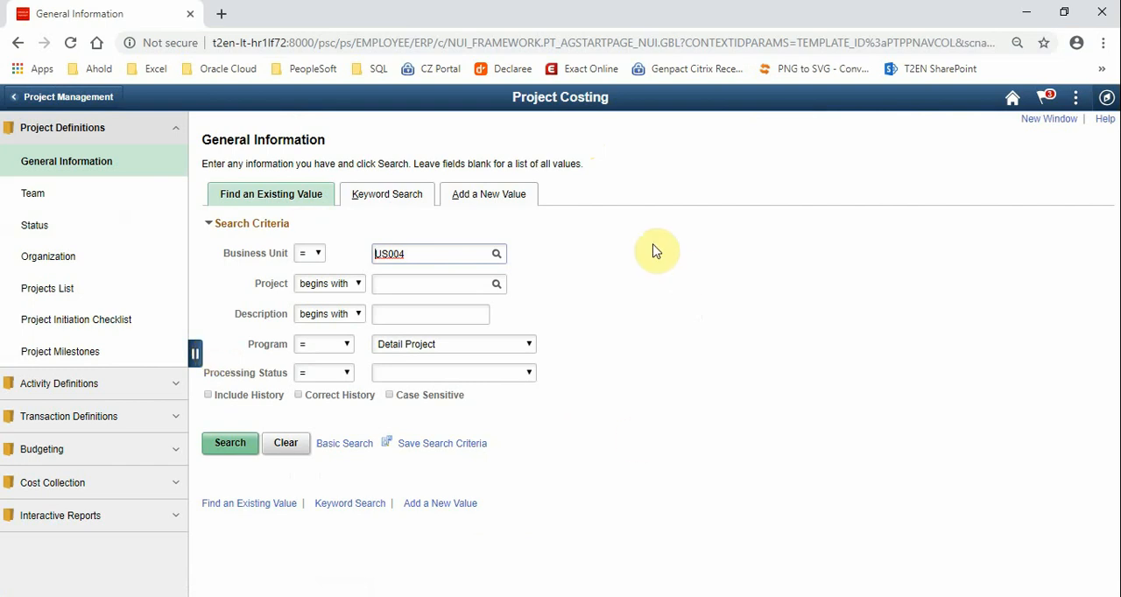
Add a new blank project in business unit US004 with the description Live Demo
click(478, 194)
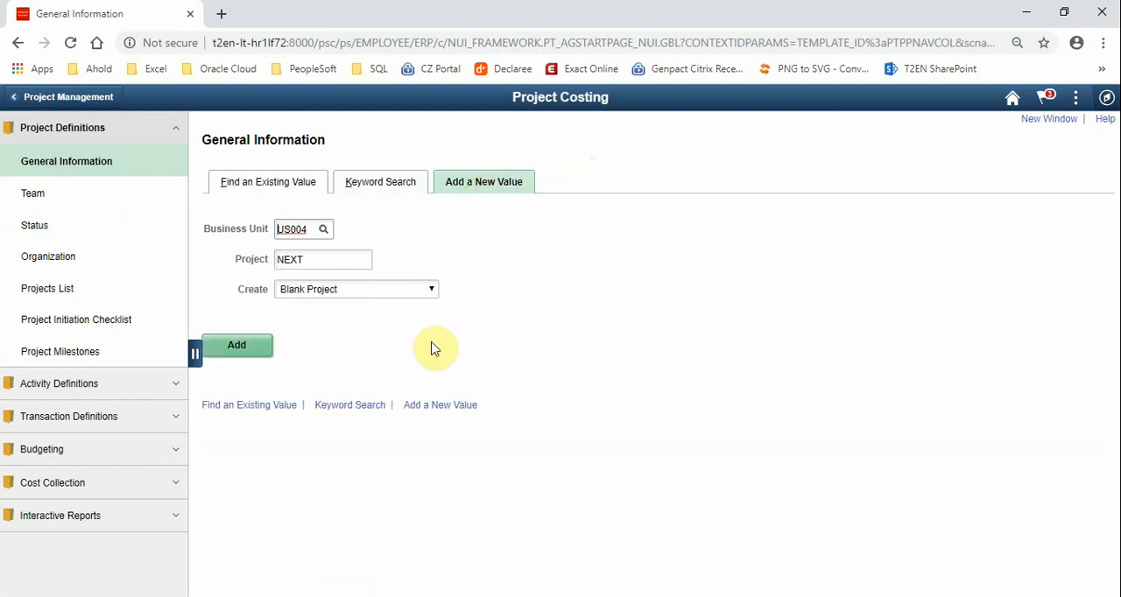
click(246, 350)
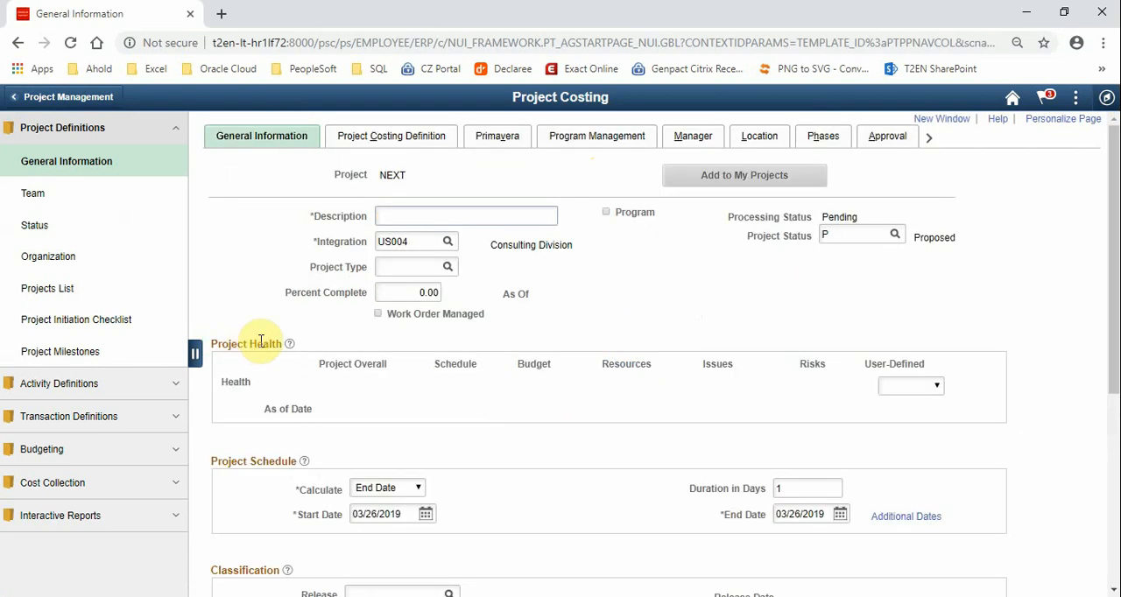
text(Live Demo)
key(Tab)
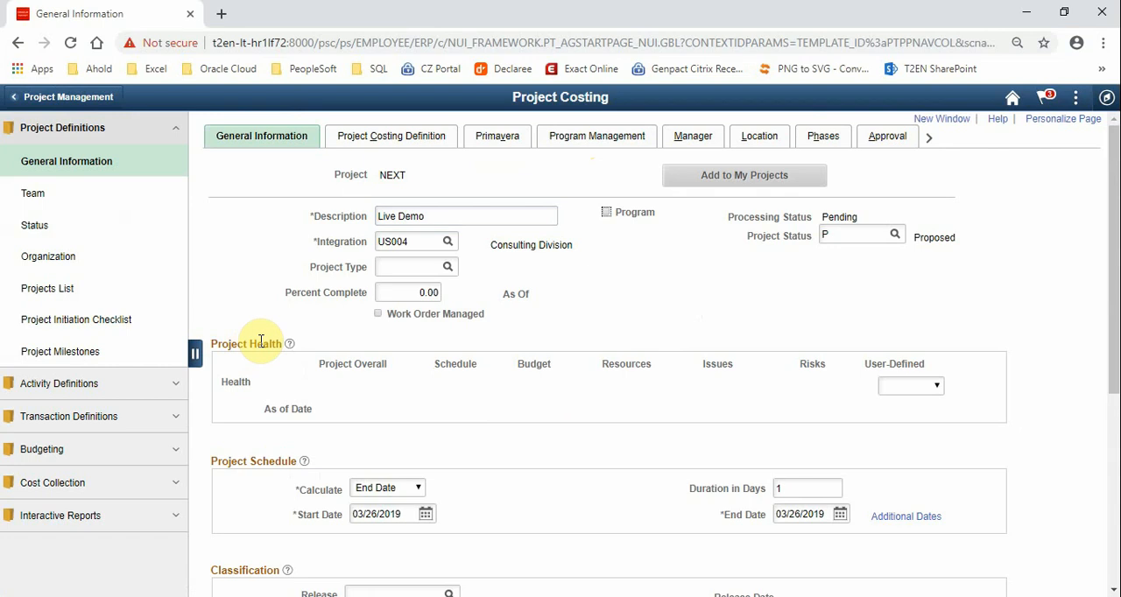
Set the new project's status to A (Approved)
click(826, 234)
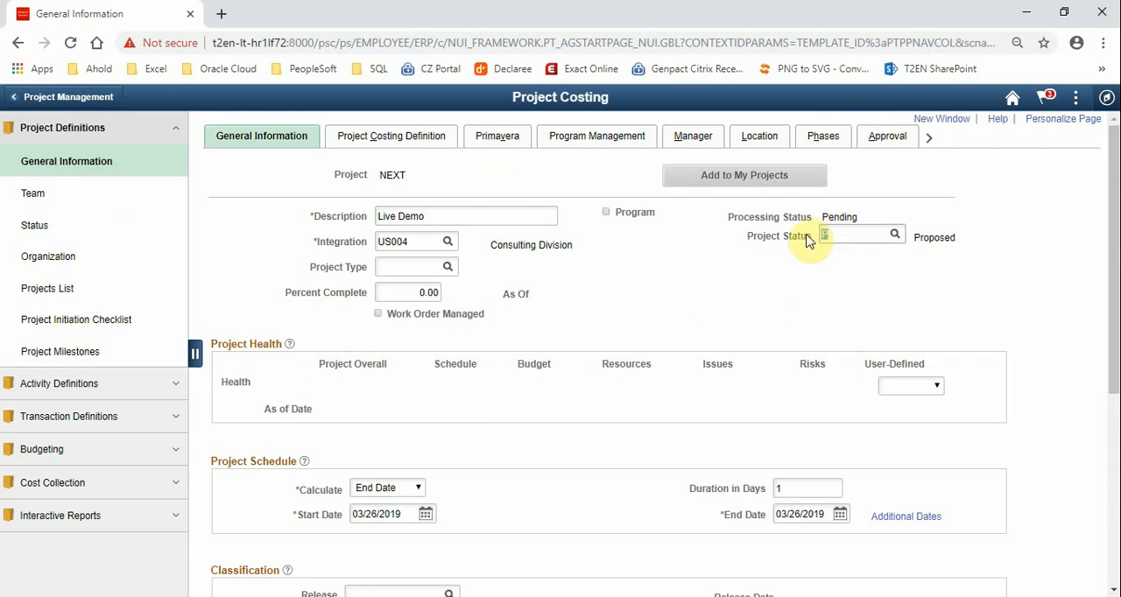
text(A)
key(Tab)
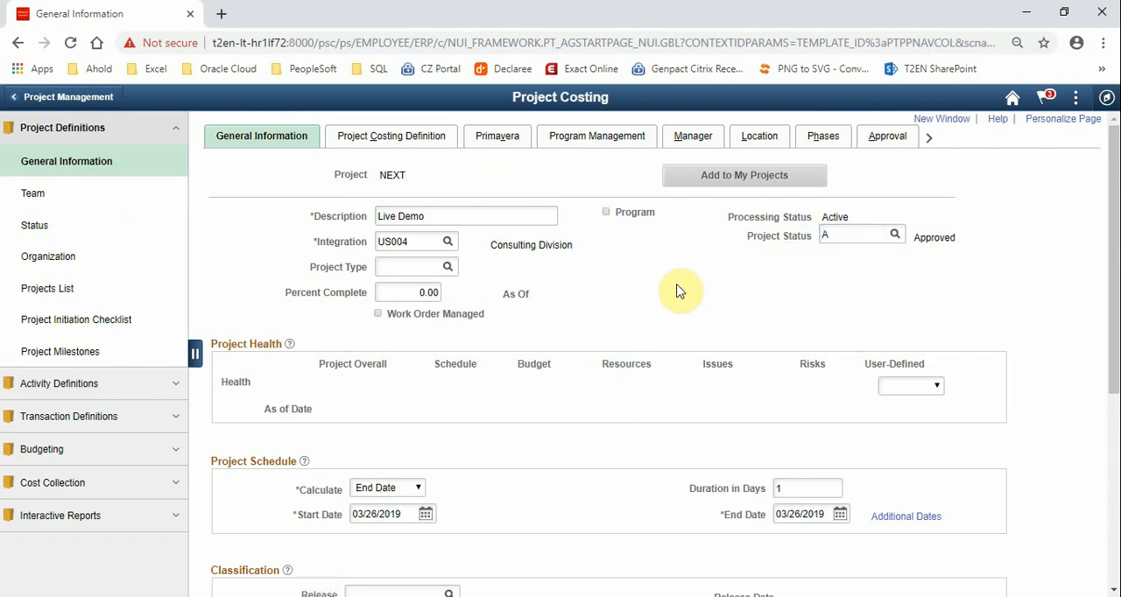
Set the project schedule's duration to 24 days and check the available calculation options, keeping End Date
scroll(680, 292, down, 3)
drag(796, 239, 758, 249)
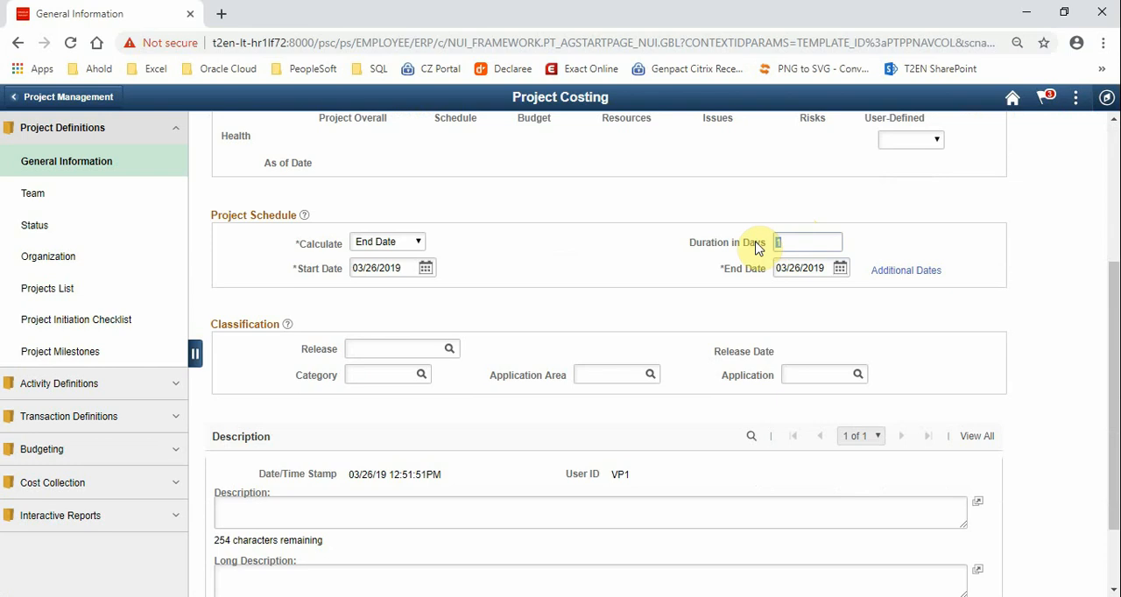
text(24)
key(Tab)
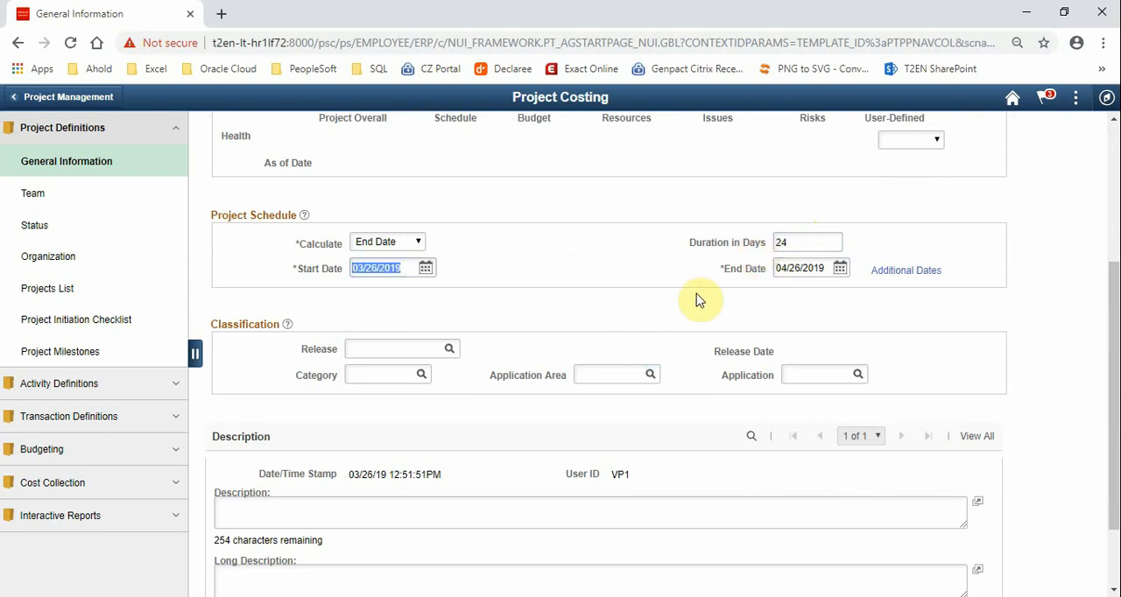
click(570, 329)
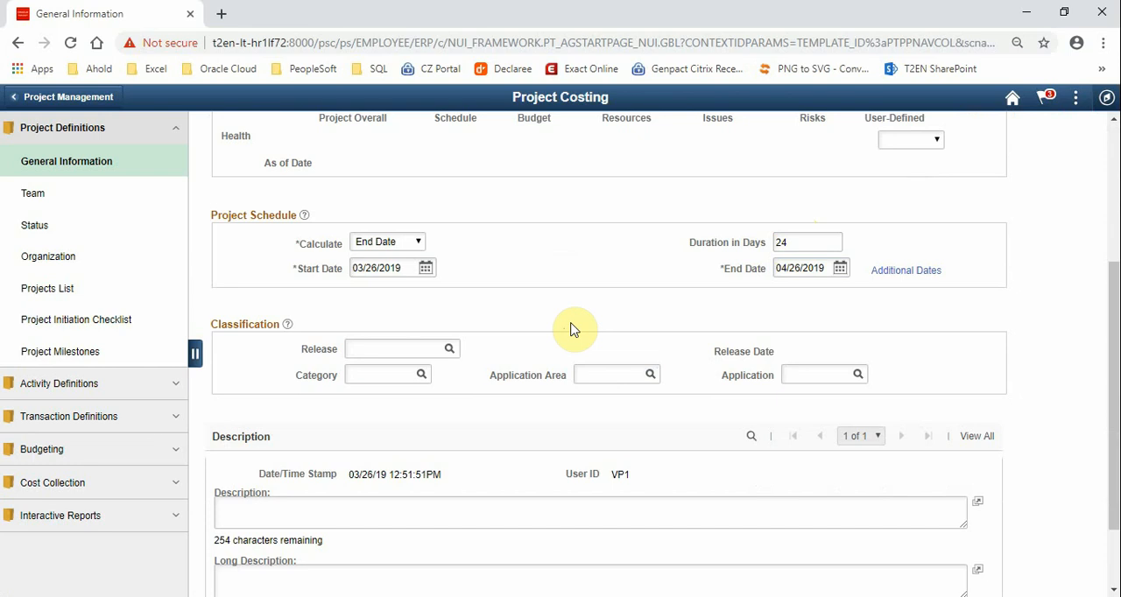
click(414, 245)
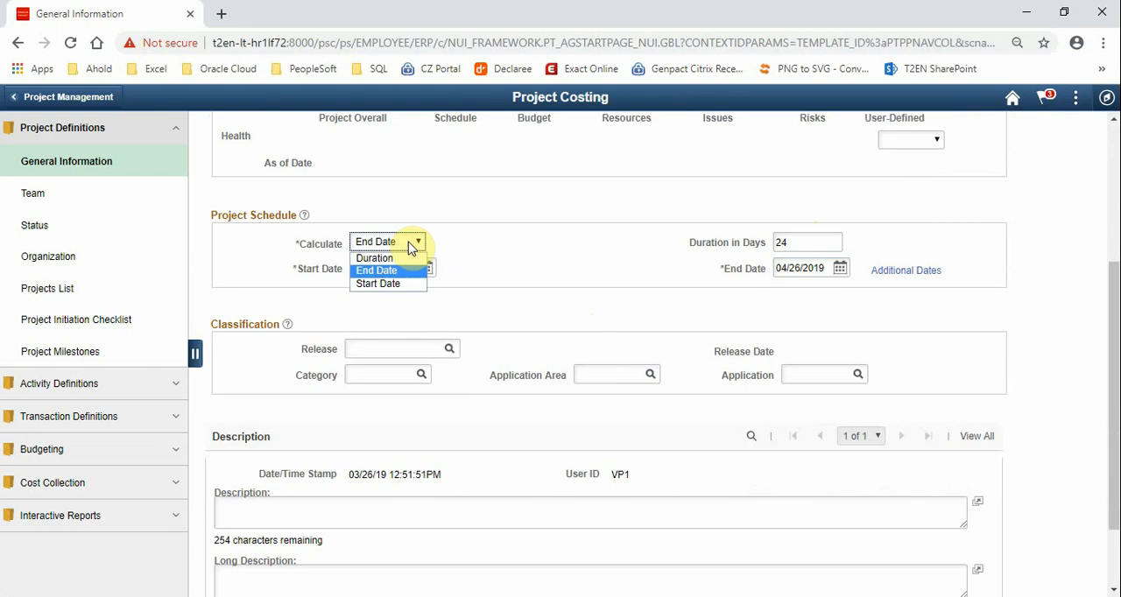
click(490, 248)
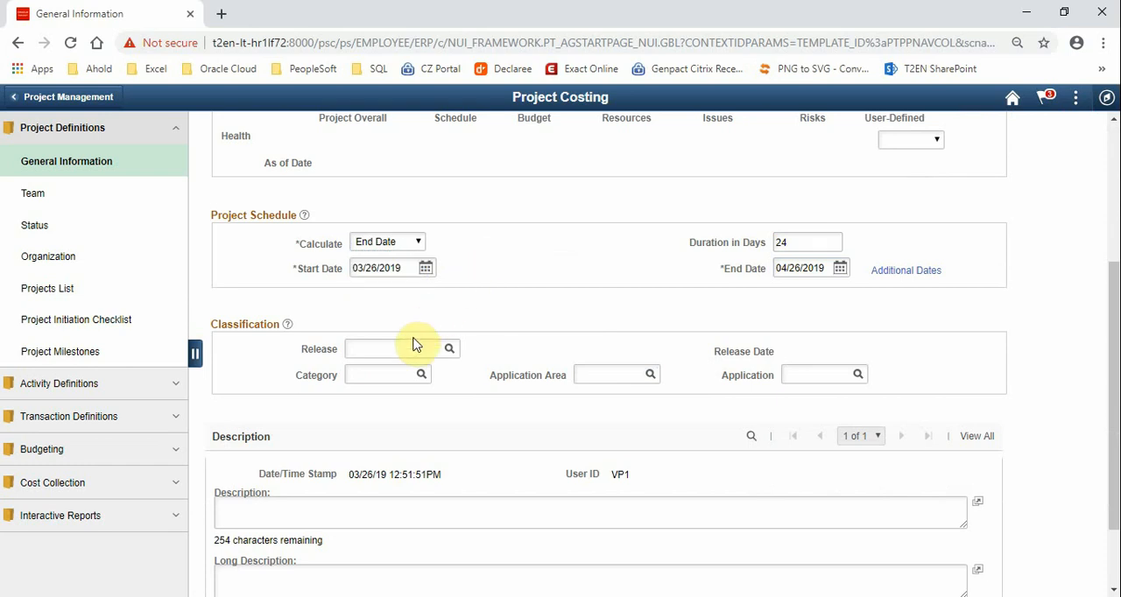
Save the project and open its Project Activities page
scroll(415, 342, down, 2)
click(230, 573)
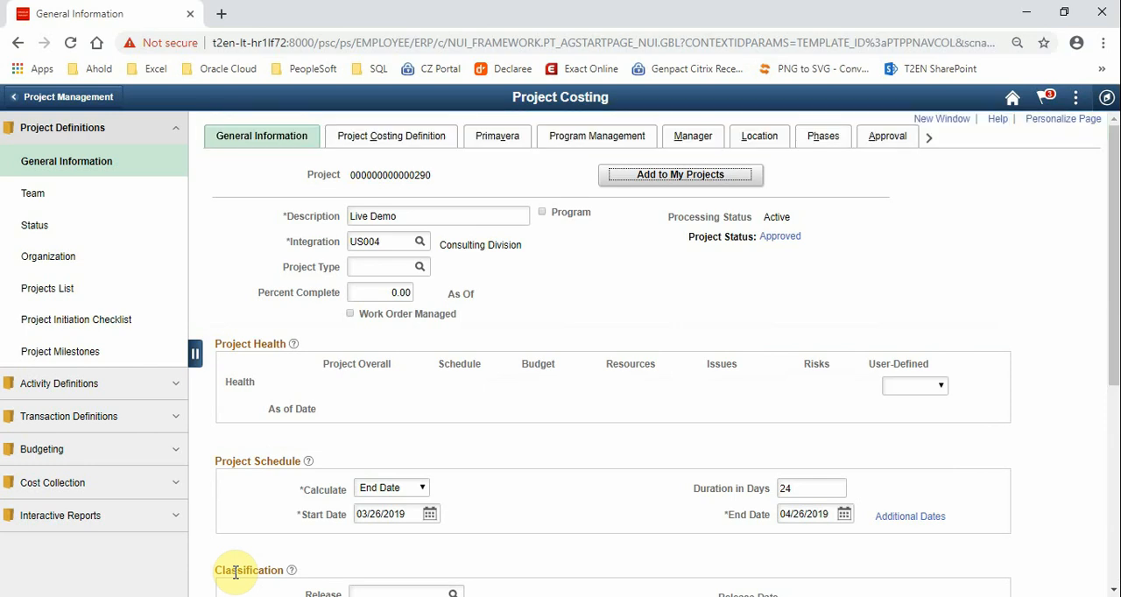
scroll(493, 438, down, 3)
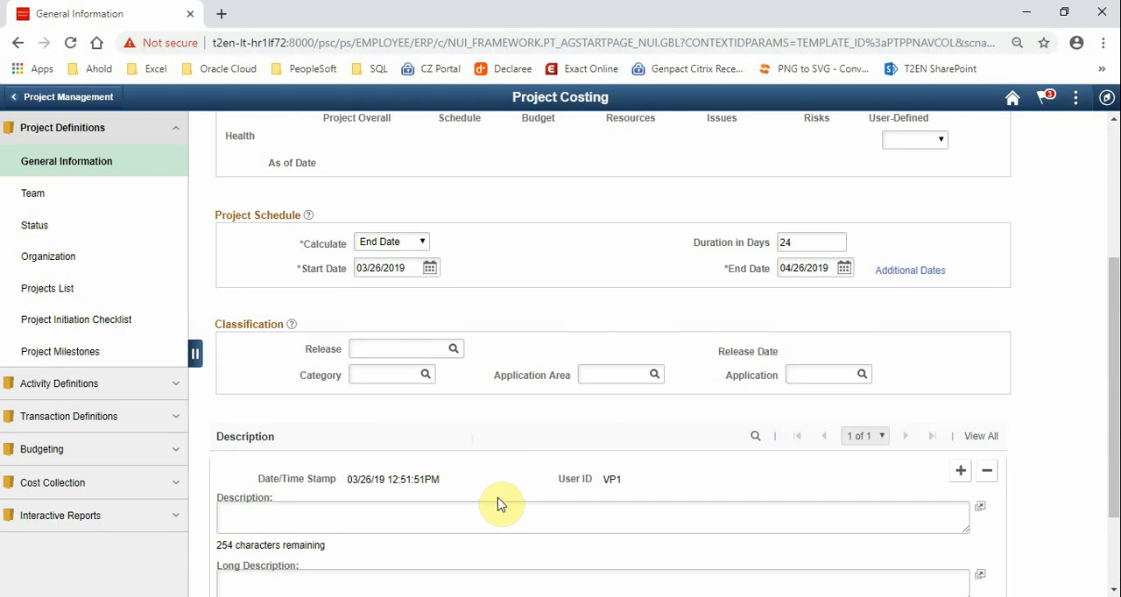
scroll(499, 504, down, 2)
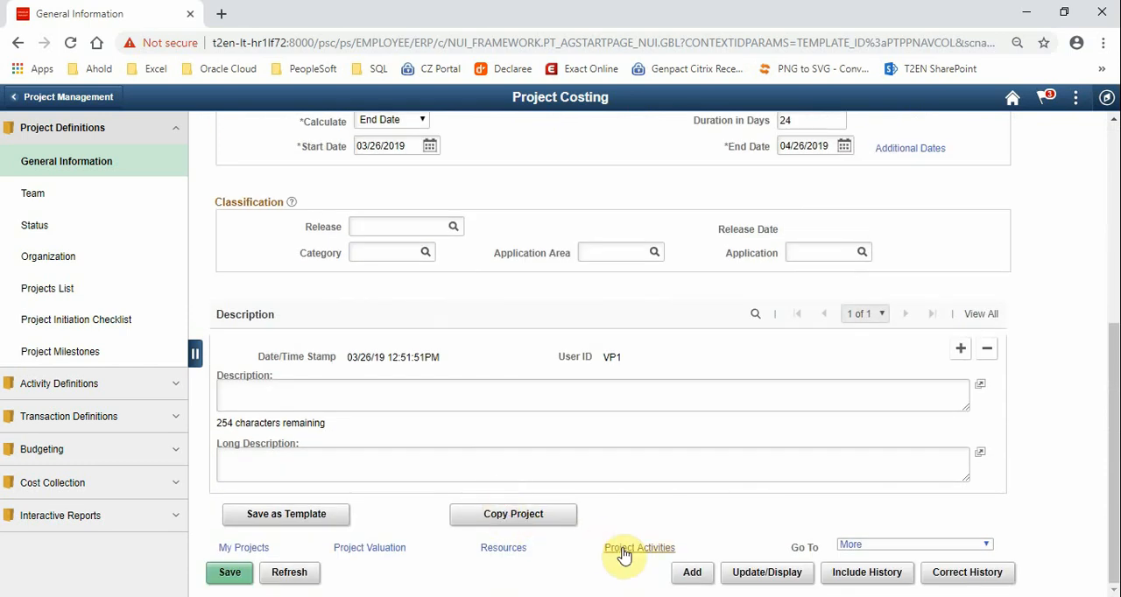
click(622, 552)
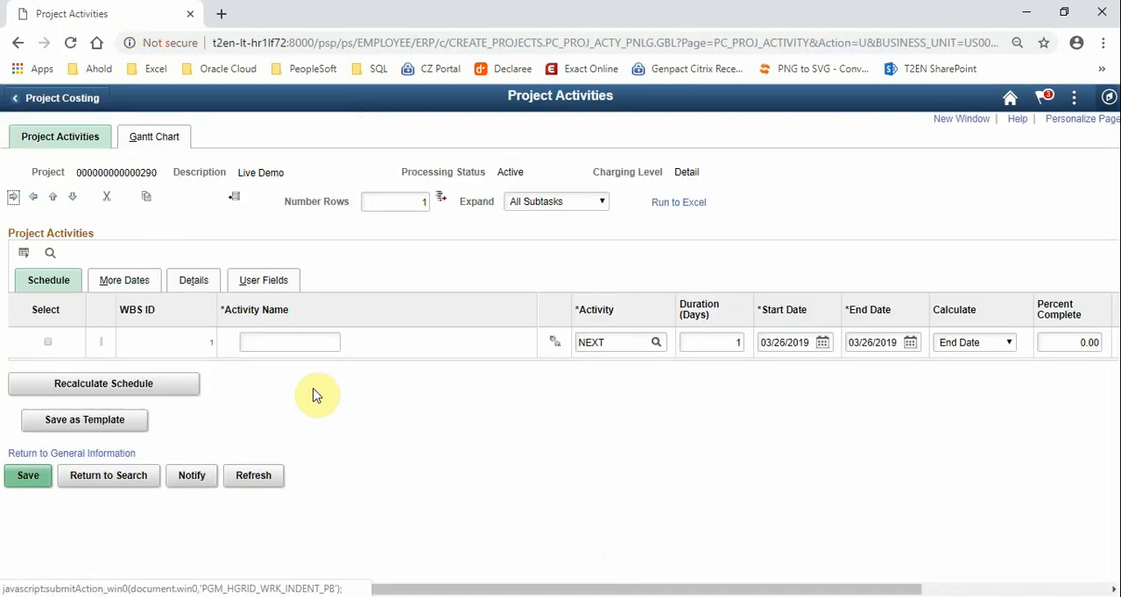
Name the first project activity Requirement
click(269, 342)
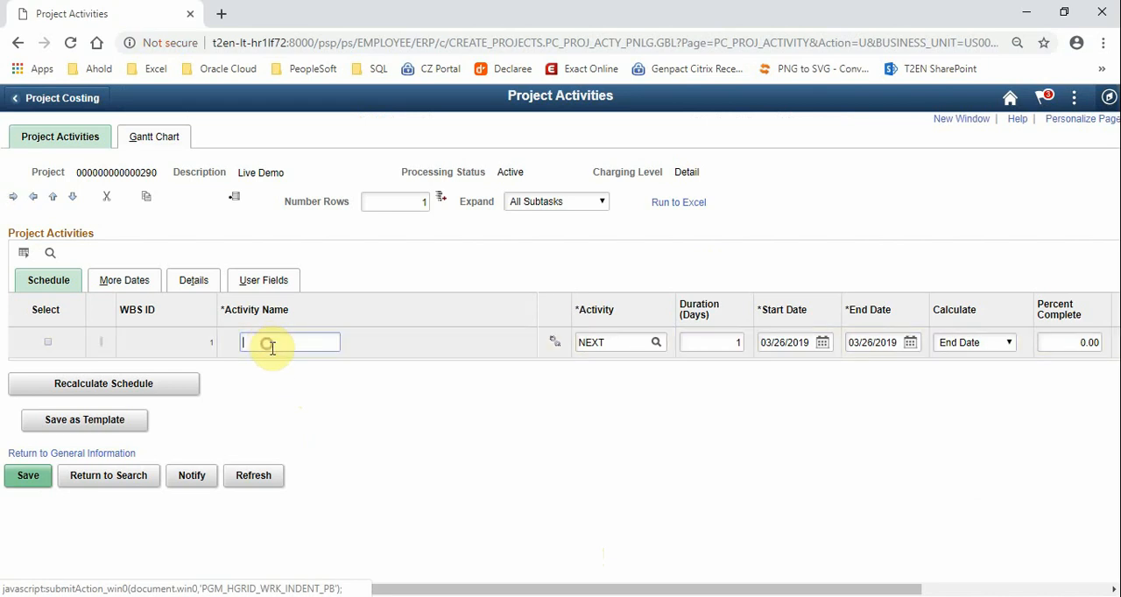
text(reu)
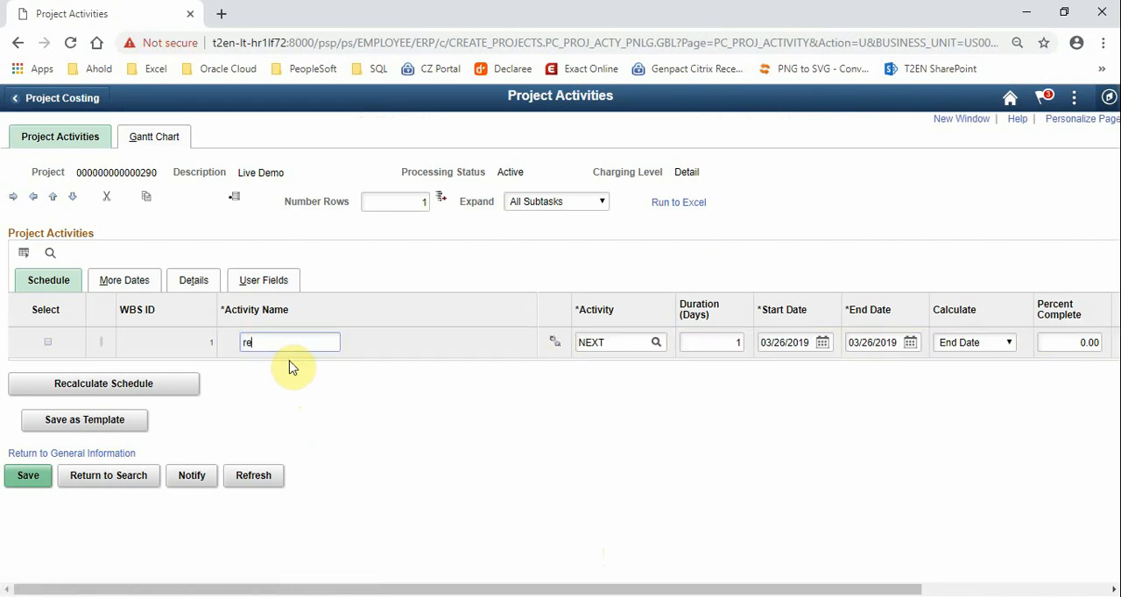
key(BackSpace)
key(BackSpace)
key(BackSpace)
text(Requirement)
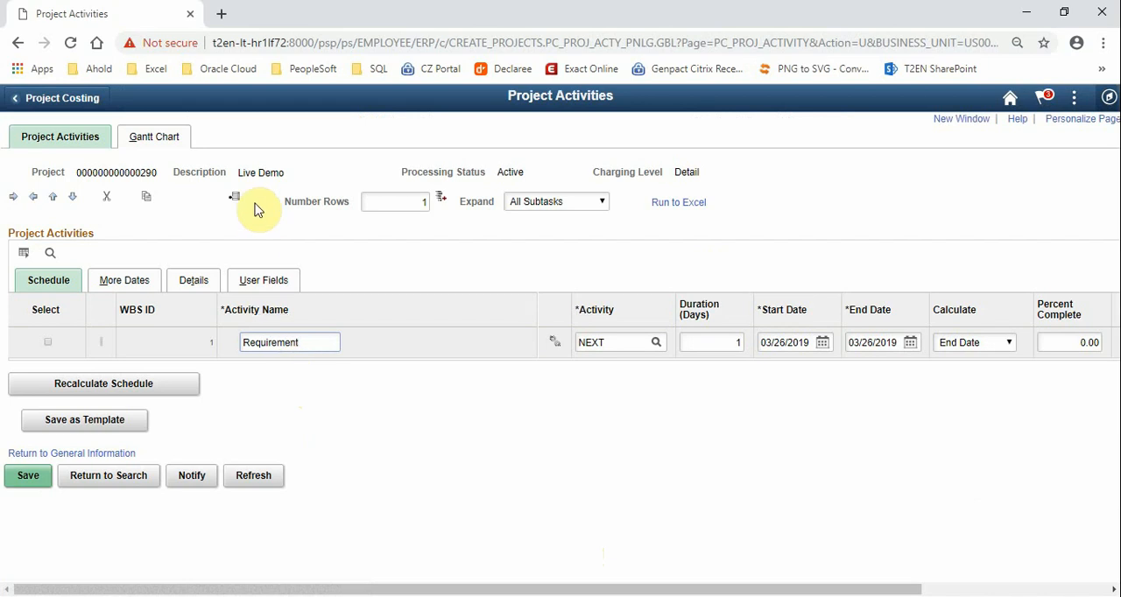
Insert two new activity rows below the Requirement activity
click(405, 202)
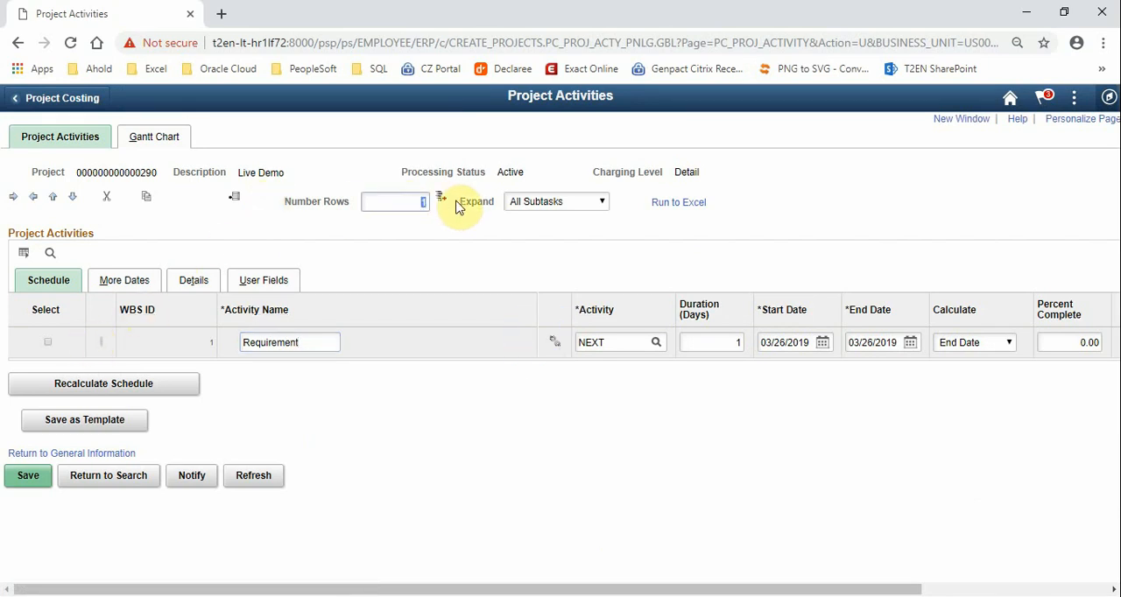
key(BackSpace)
text(2)
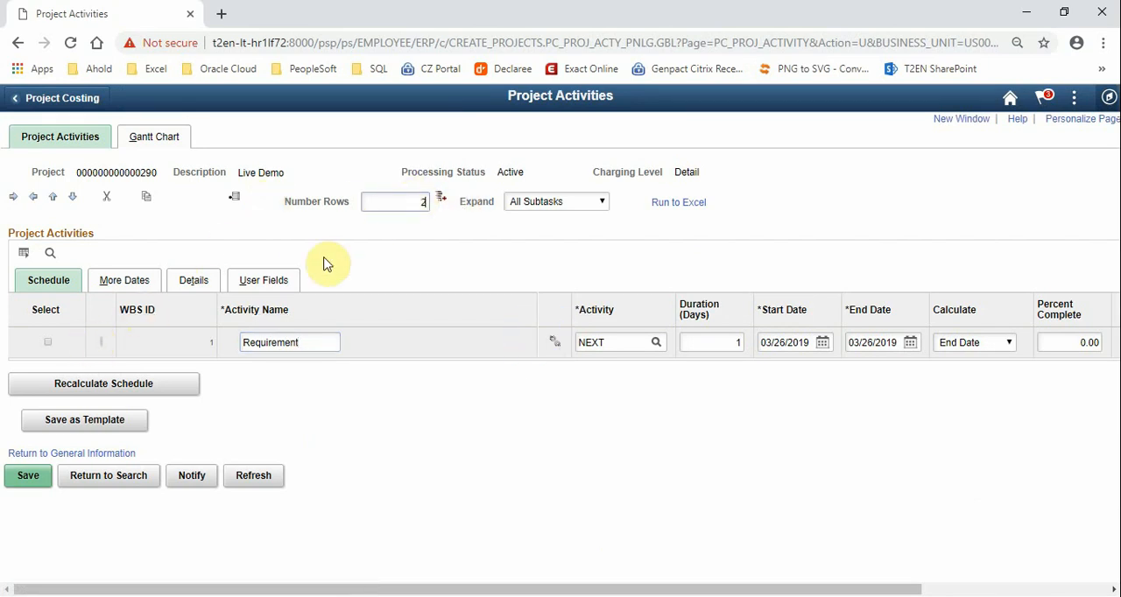
click(48, 341)
click(235, 201)
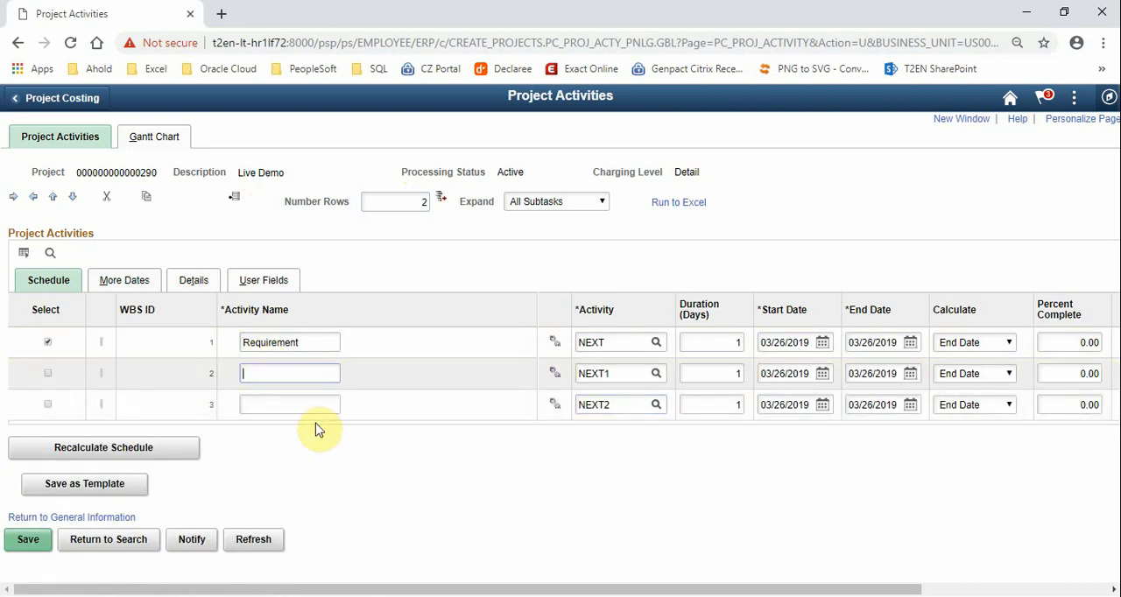
Name the second activity Design and the third Test, and save the project activities
text(Design)
key(Tab)
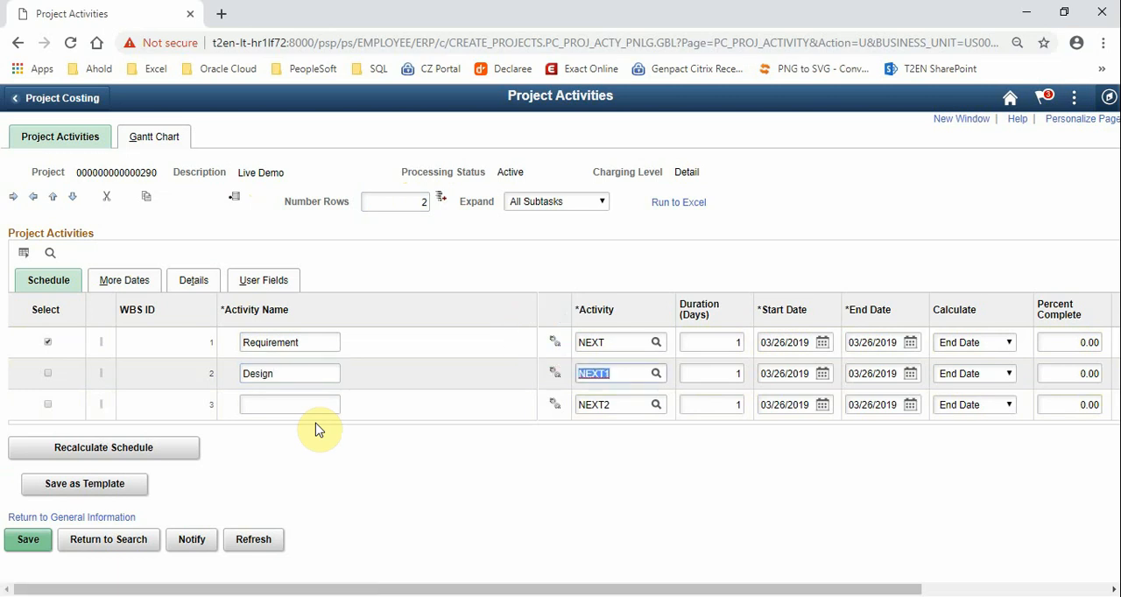
click(251, 406)
text(Test)
key(Tab)
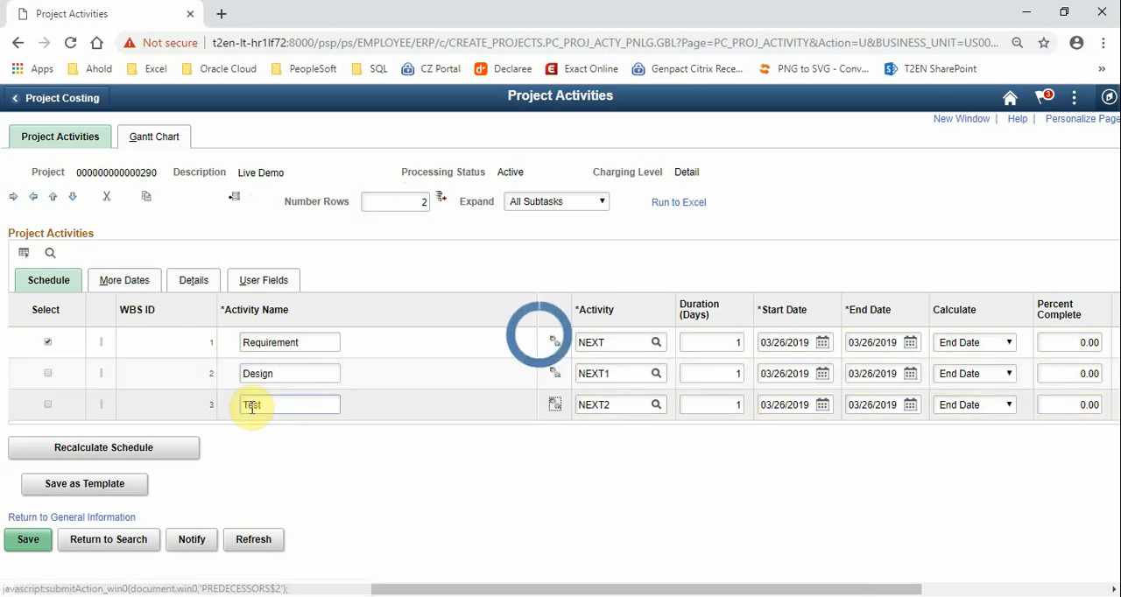
click(370, 499)
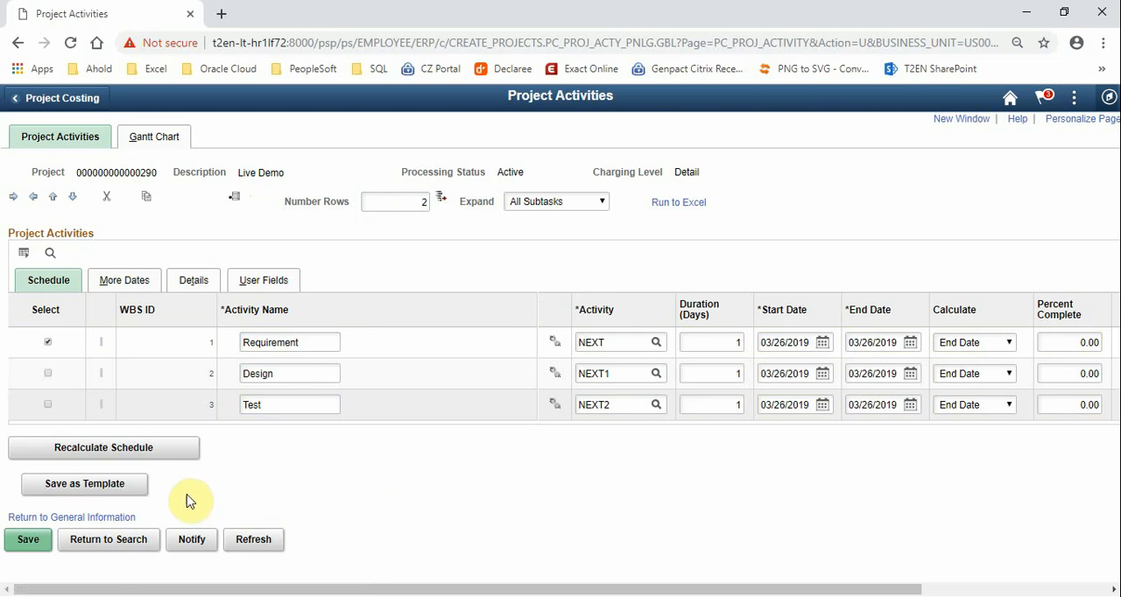
click(21, 539)
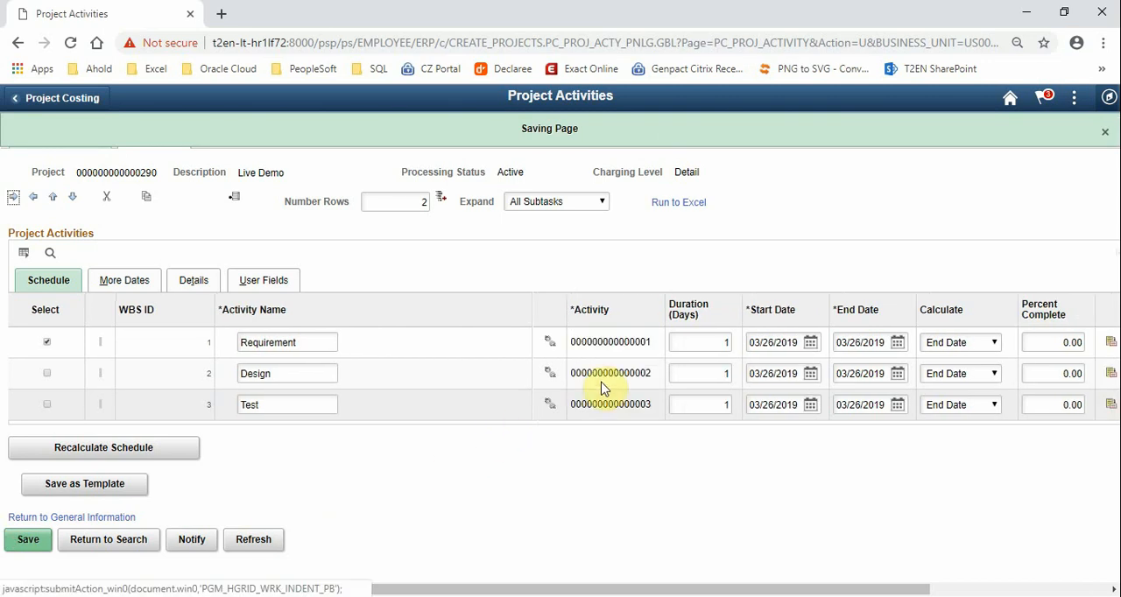
drag(655, 343, 619, 359)
drag(653, 404, 623, 471)
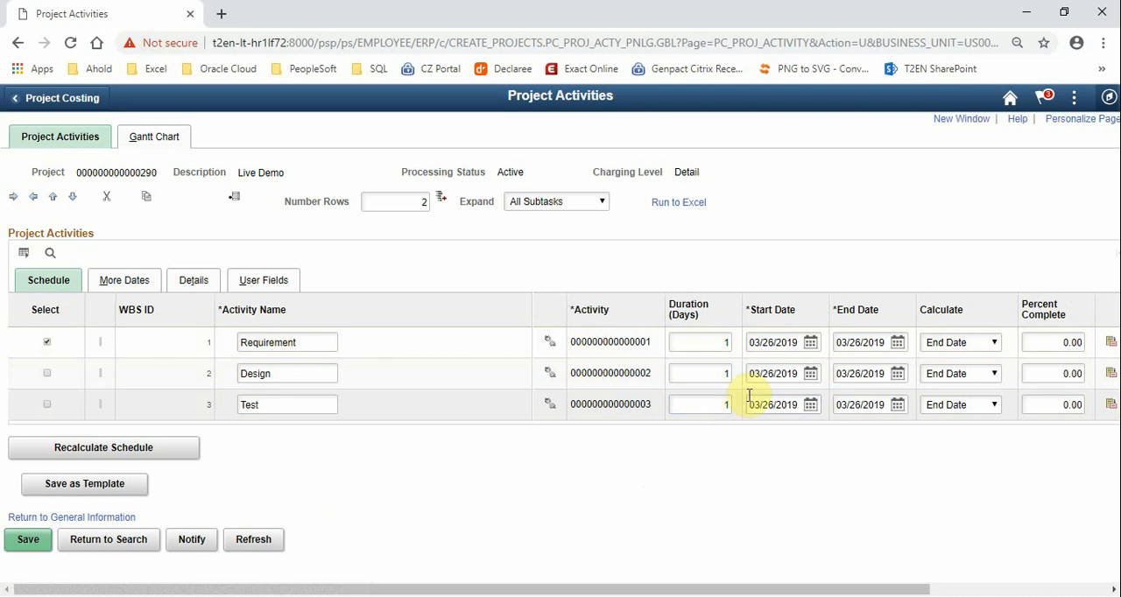
Set the activity durations to 10 days for Requirement, 10 days for Design and 4 days for Test
double_click(706, 337)
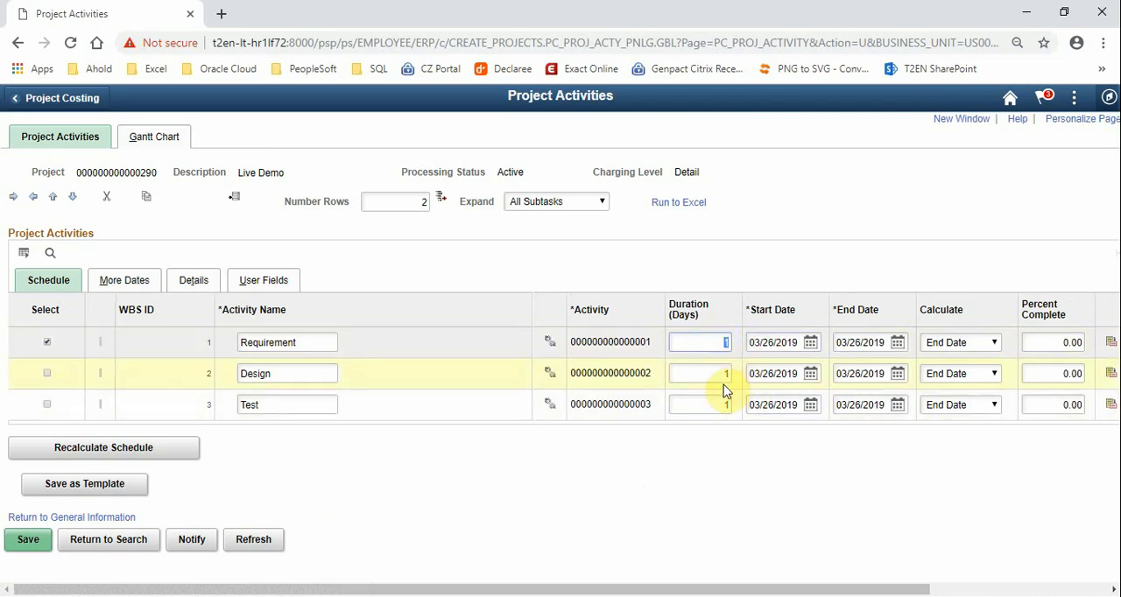
text(10)
click(698, 373)
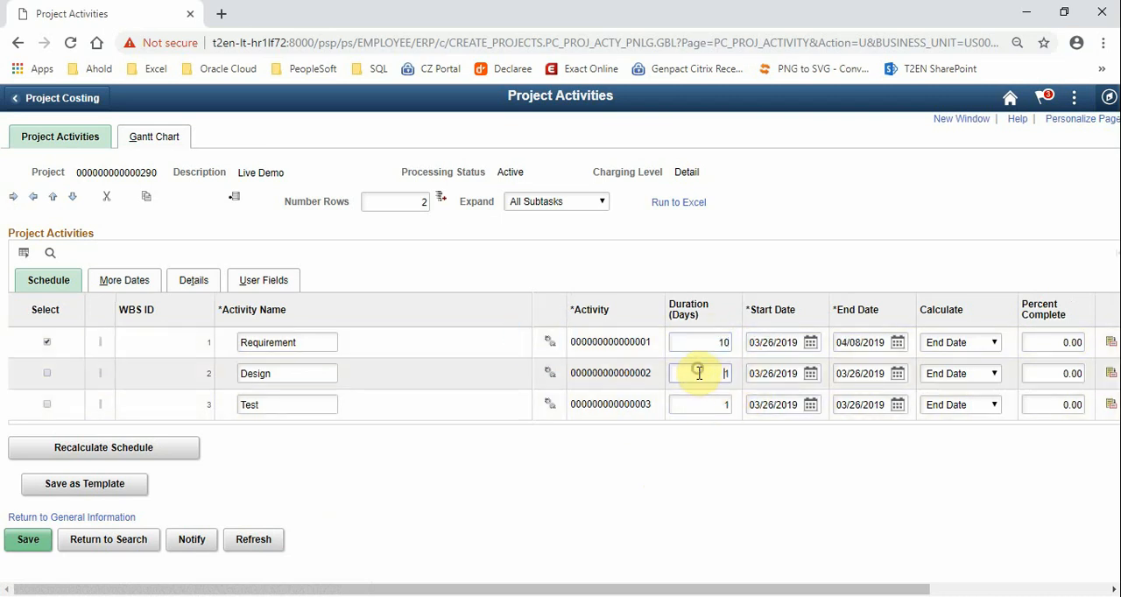
double_click(723, 374)
text(10)
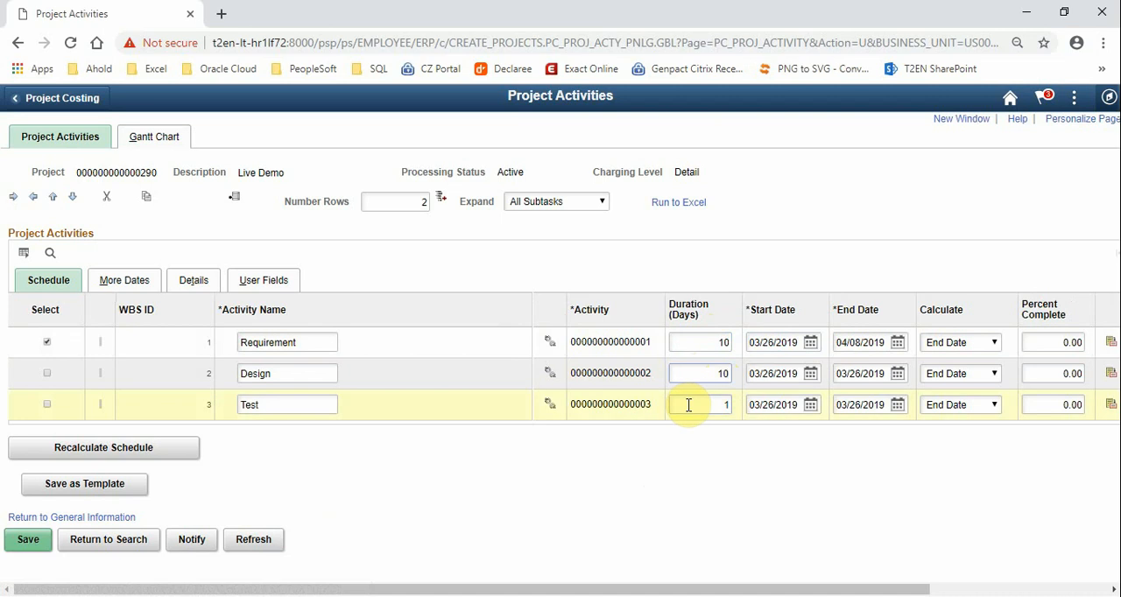
double_click(688, 405)
text(4)
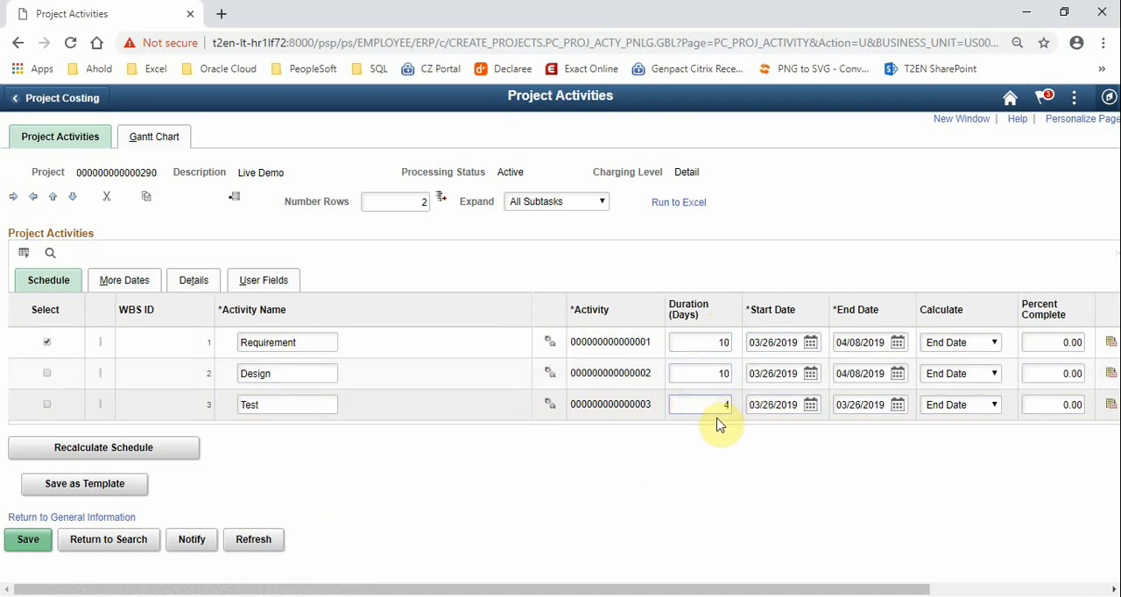
click(723, 475)
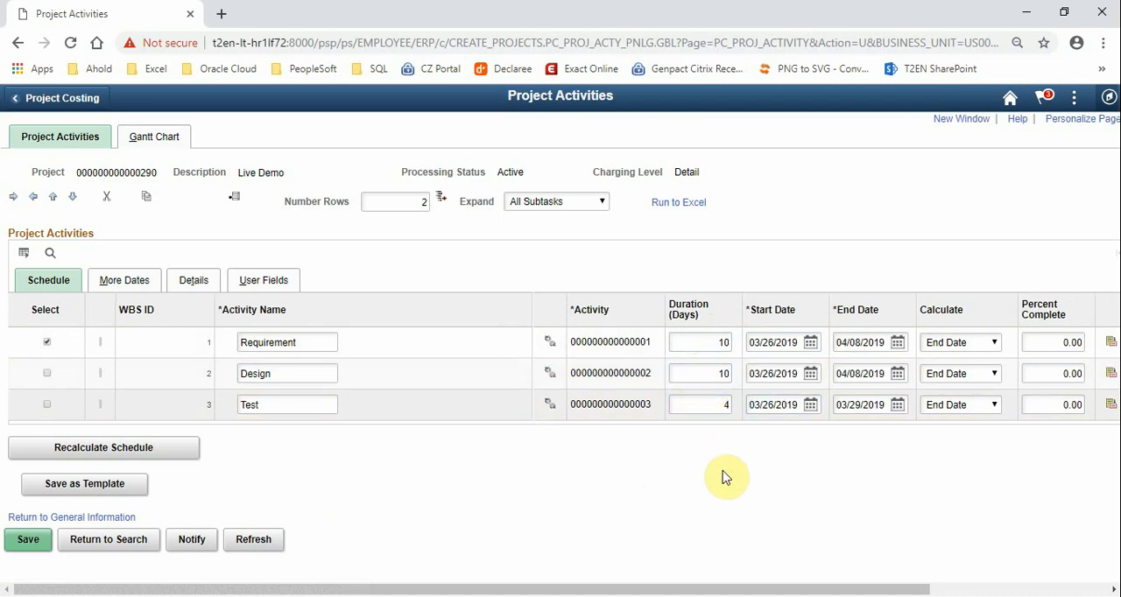
Check the calculation options for the Requirement activity's schedule and save the project activities
click(990, 343)
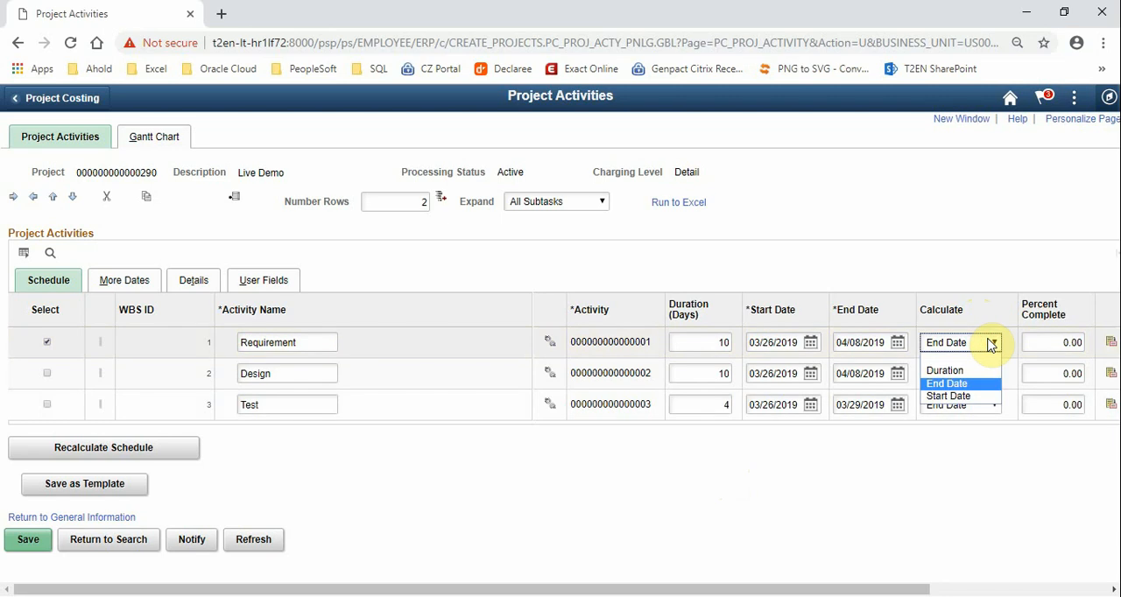
click(840, 515)
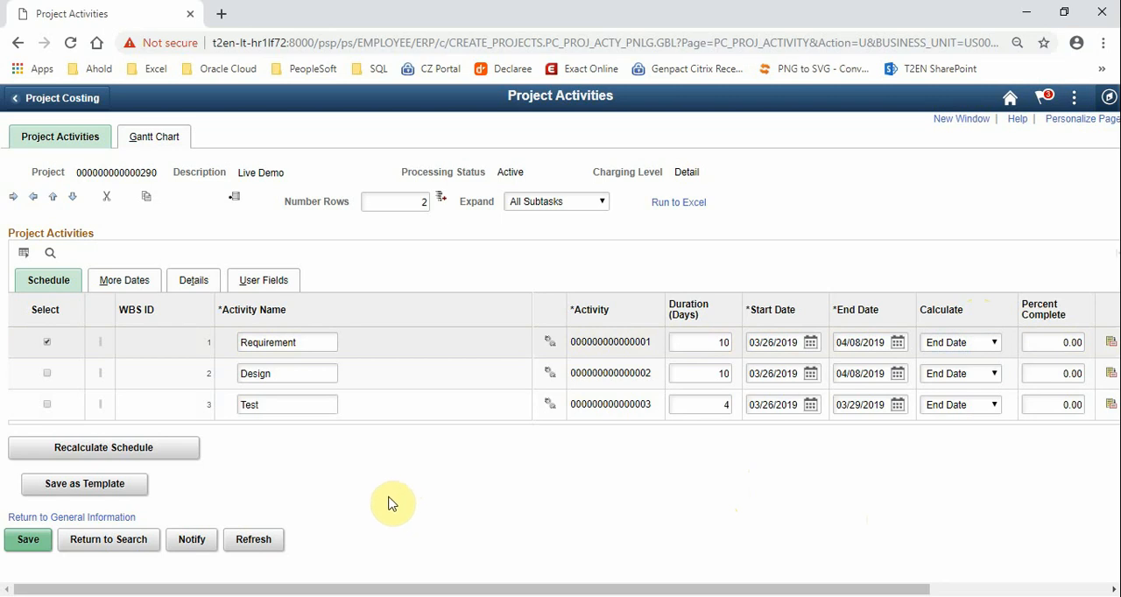
click(29, 541)
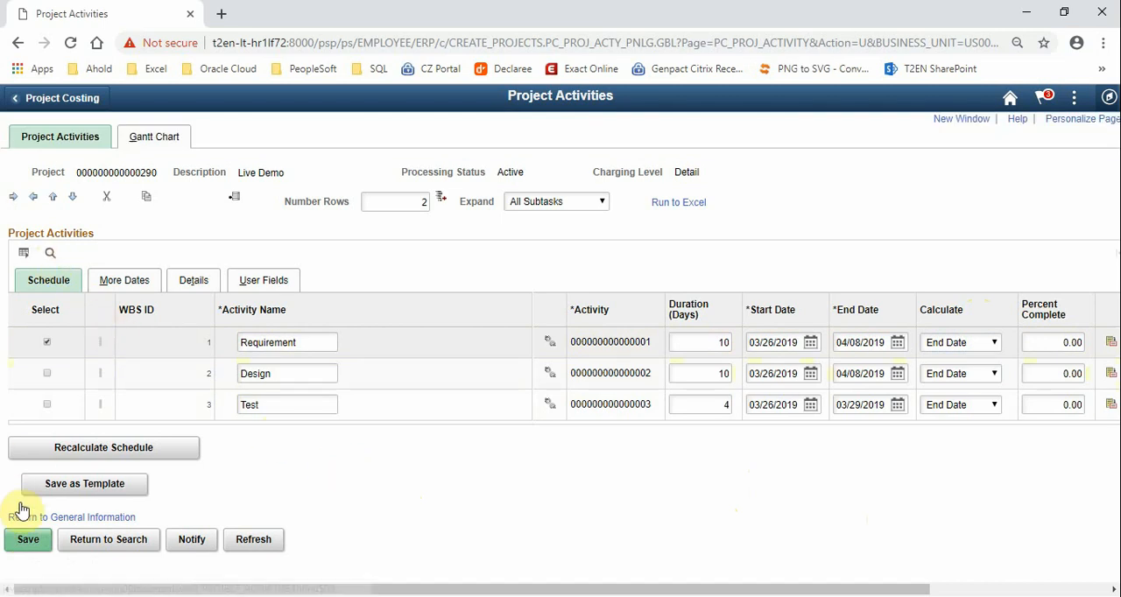
click(17, 540)
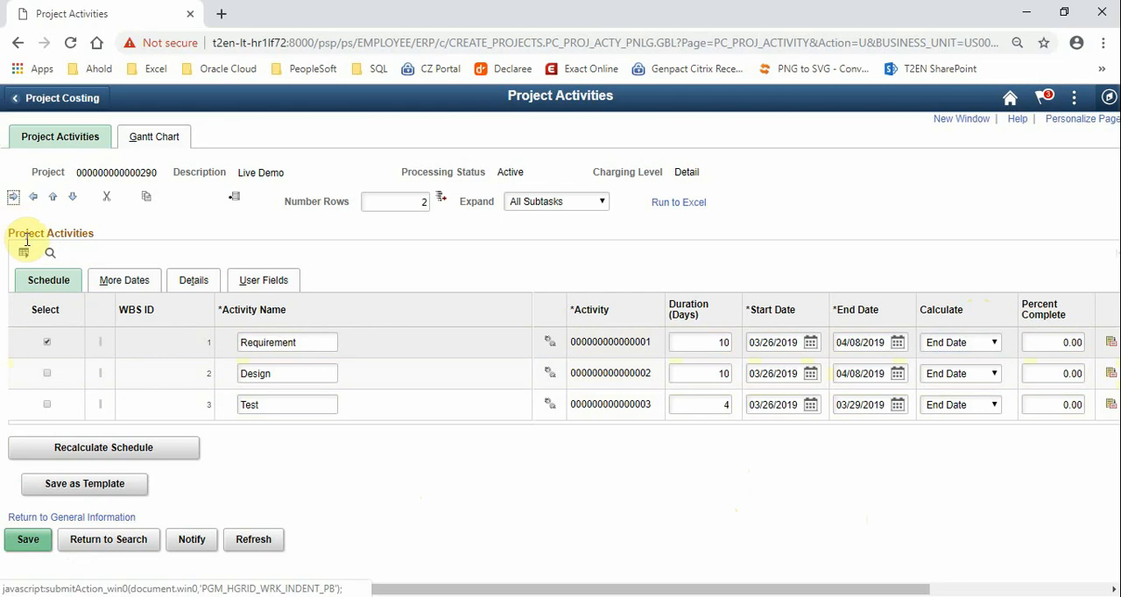
Indent the Design activity beneath Requirement and view the activity structure in the Gantt chart
click(47, 374)
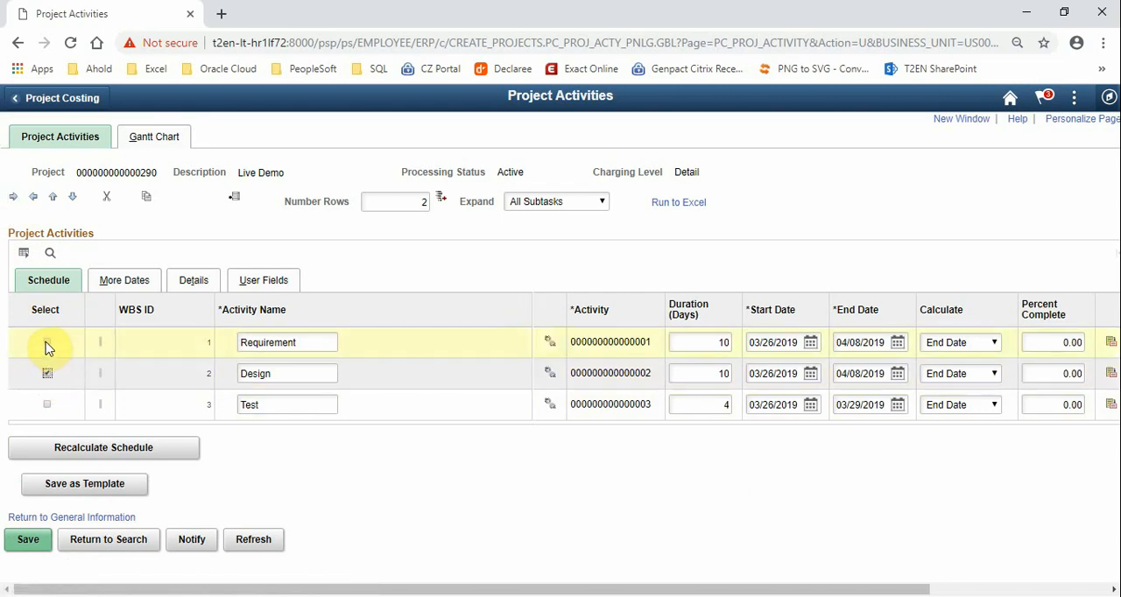
click(14, 203)
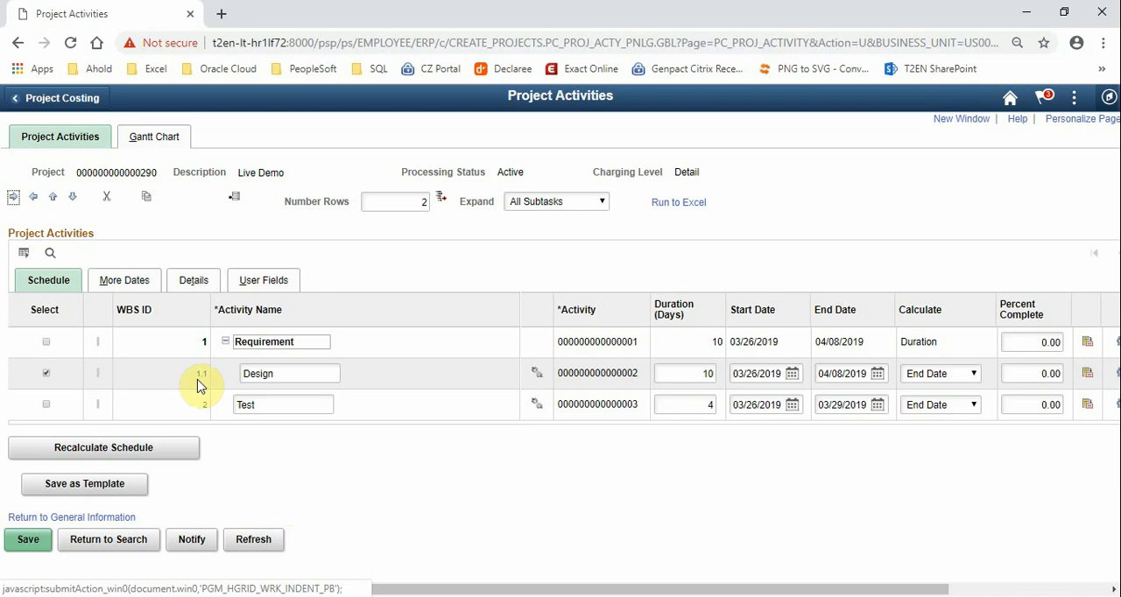
click(152, 141)
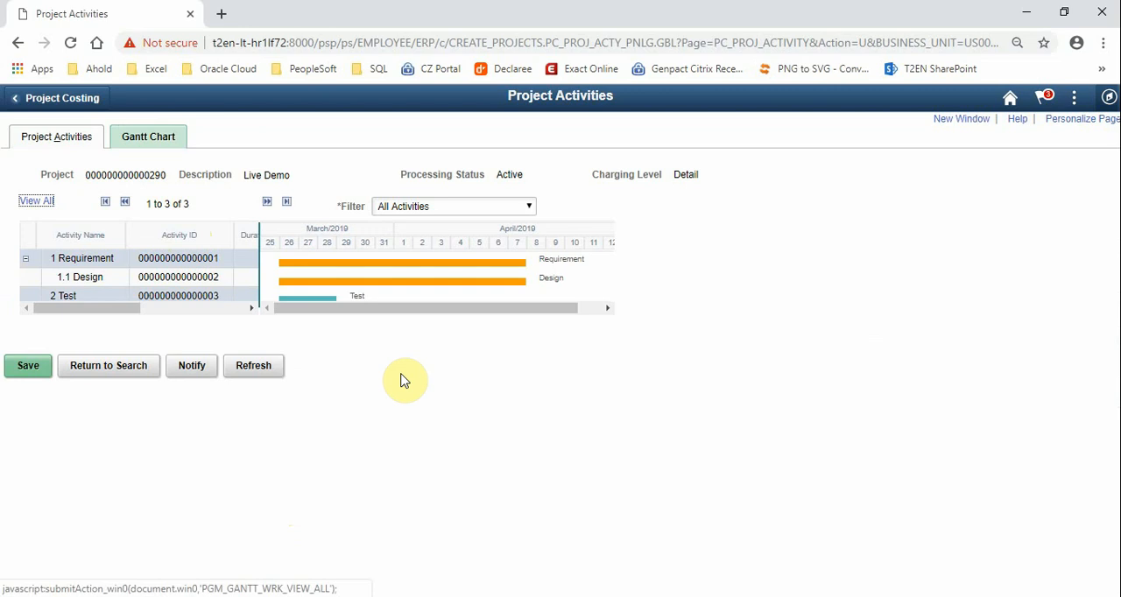
click(66, 136)
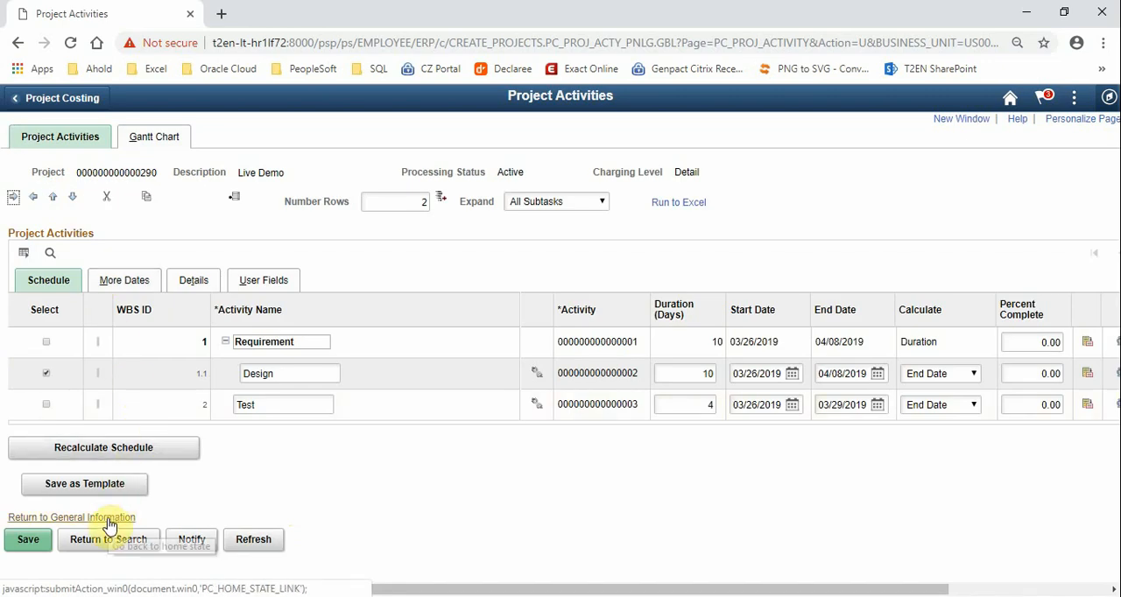
Return to the project's general information, discarding the unsaved activity changes, and open the project hierarchy
click(103, 523)
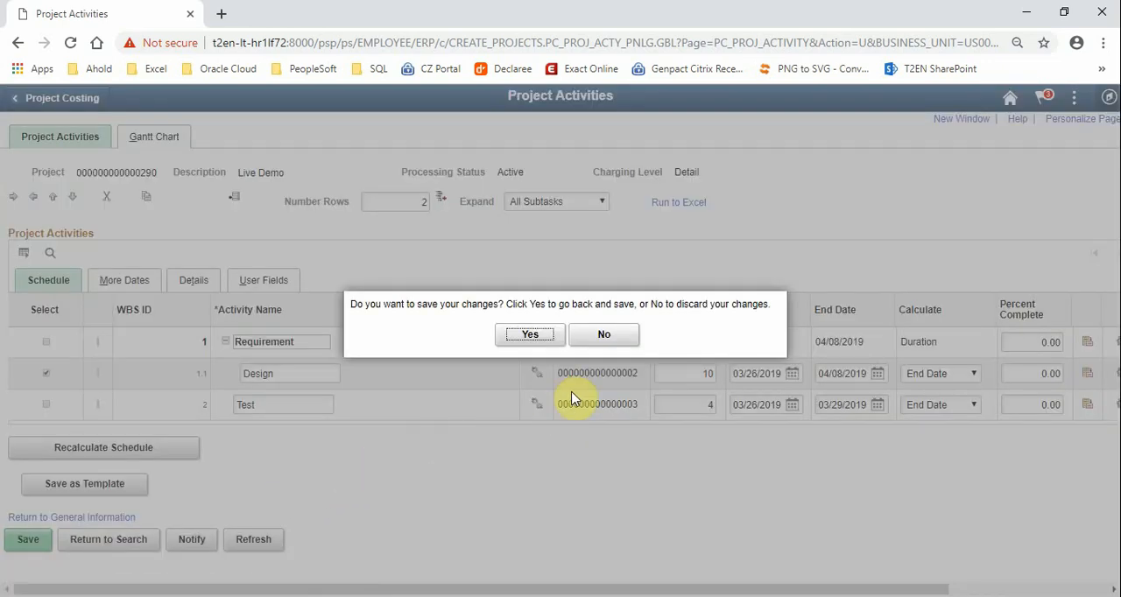
click(606, 337)
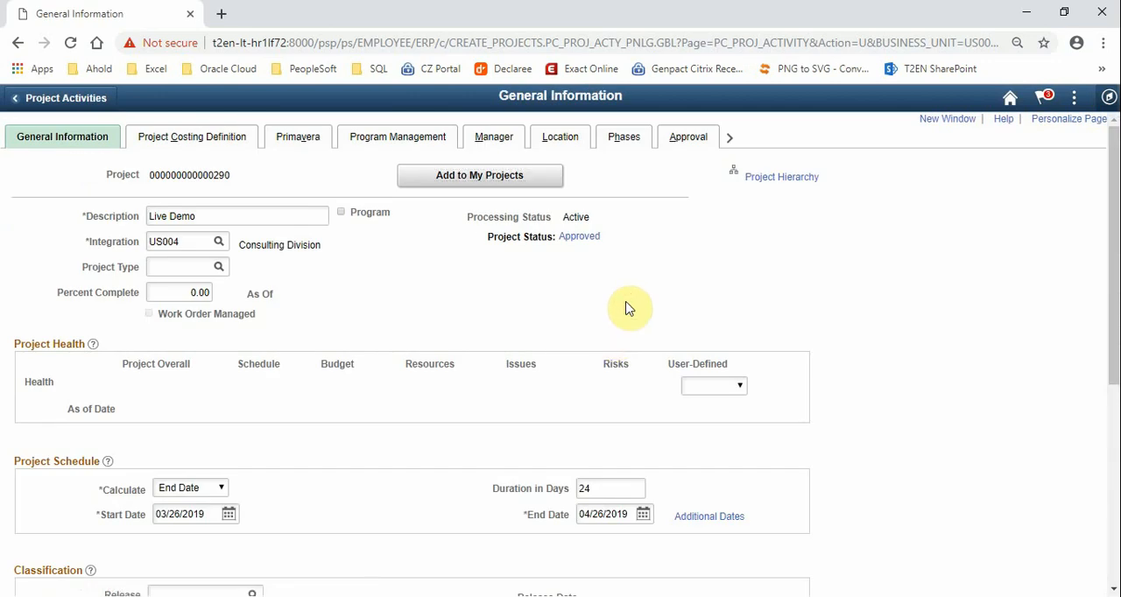
drag(828, 180, 740, 178)
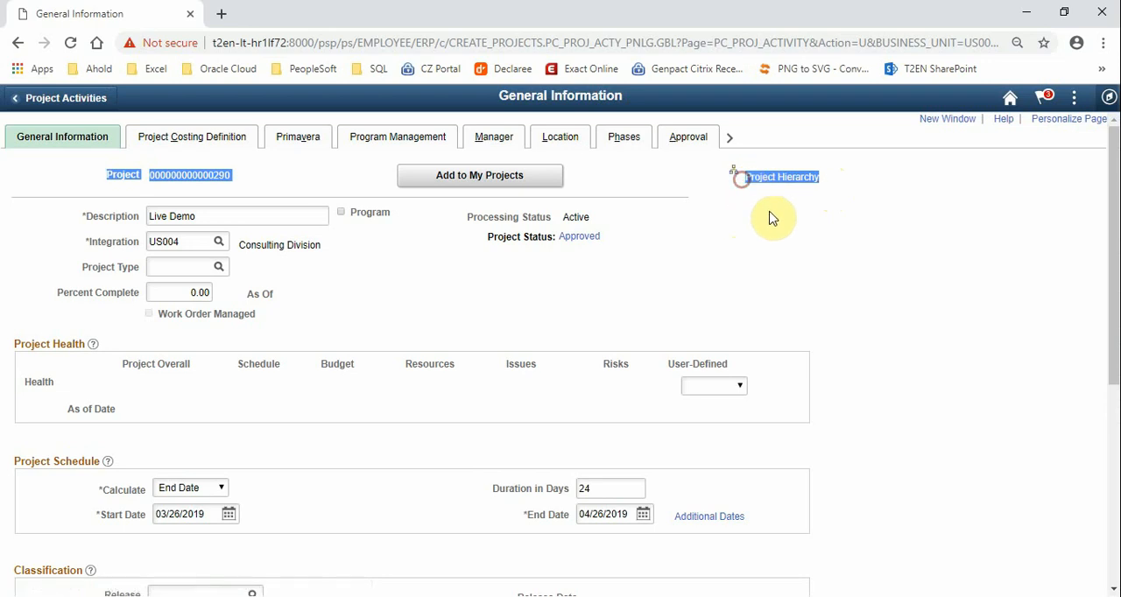
click(769, 216)
drag(843, 179, 764, 200)
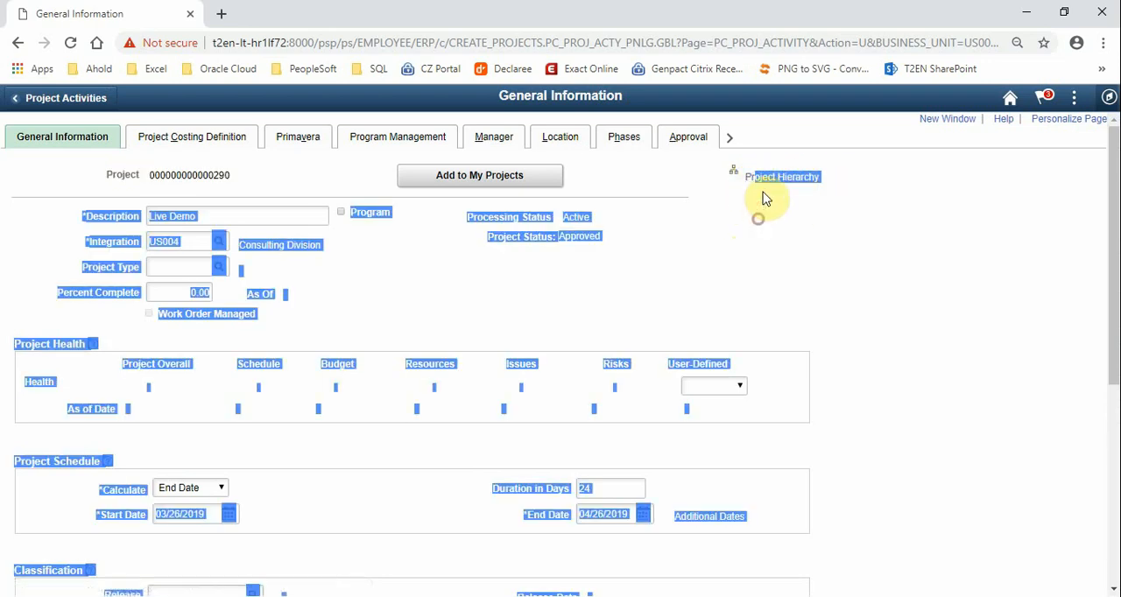
click(753, 207)
click(759, 183)
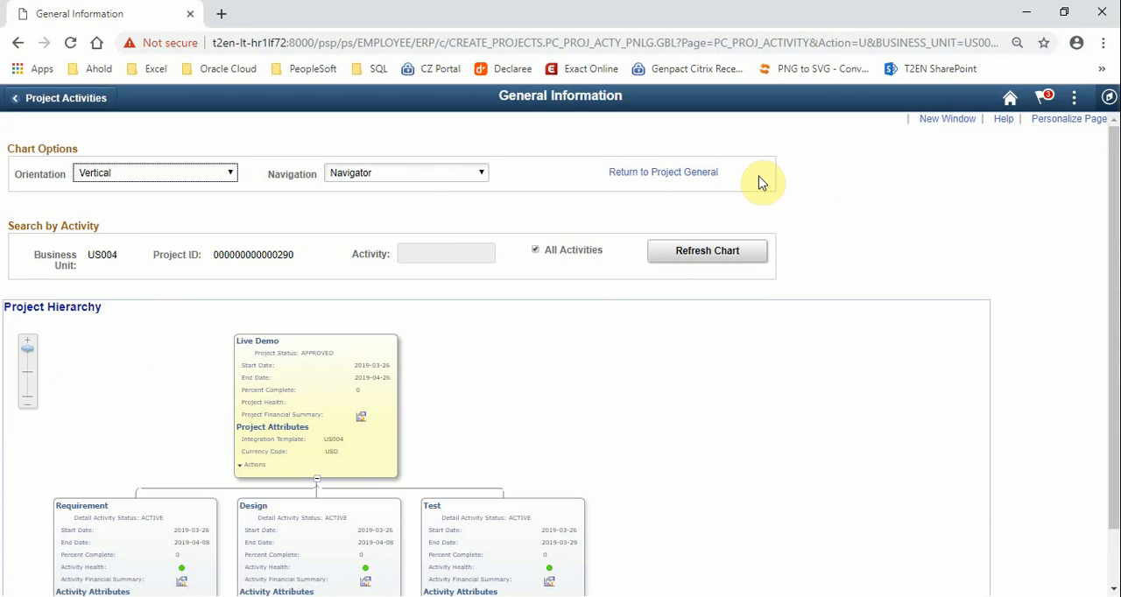
Examine the Live Demo hierarchy chart down to its activities and go back to the project's general information
scroll(876, 244, down, 1)
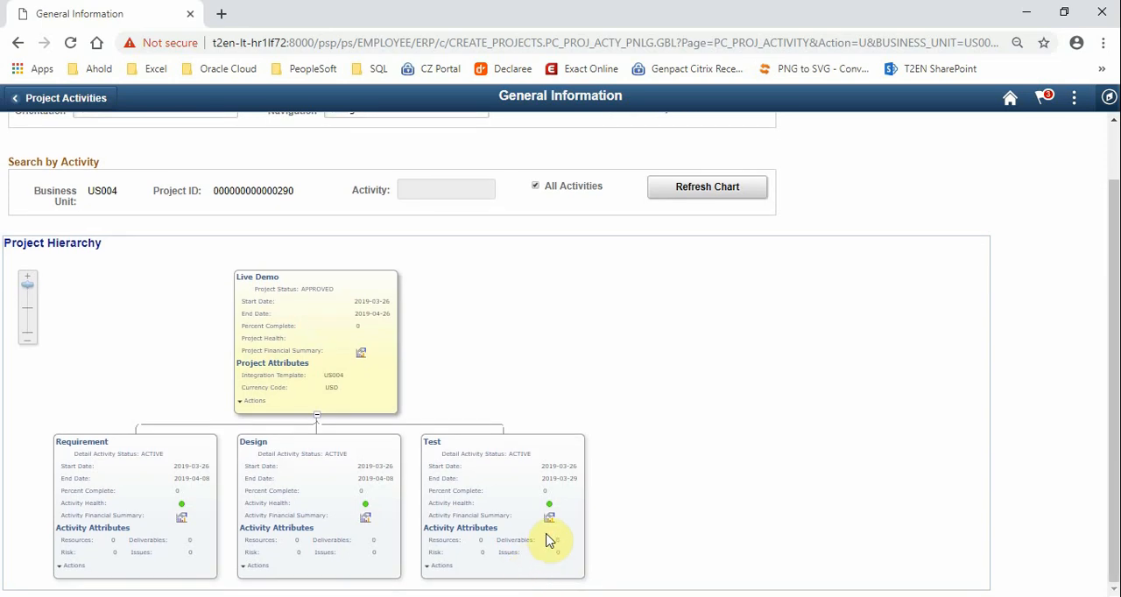
scroll(495, 521, up, 1)
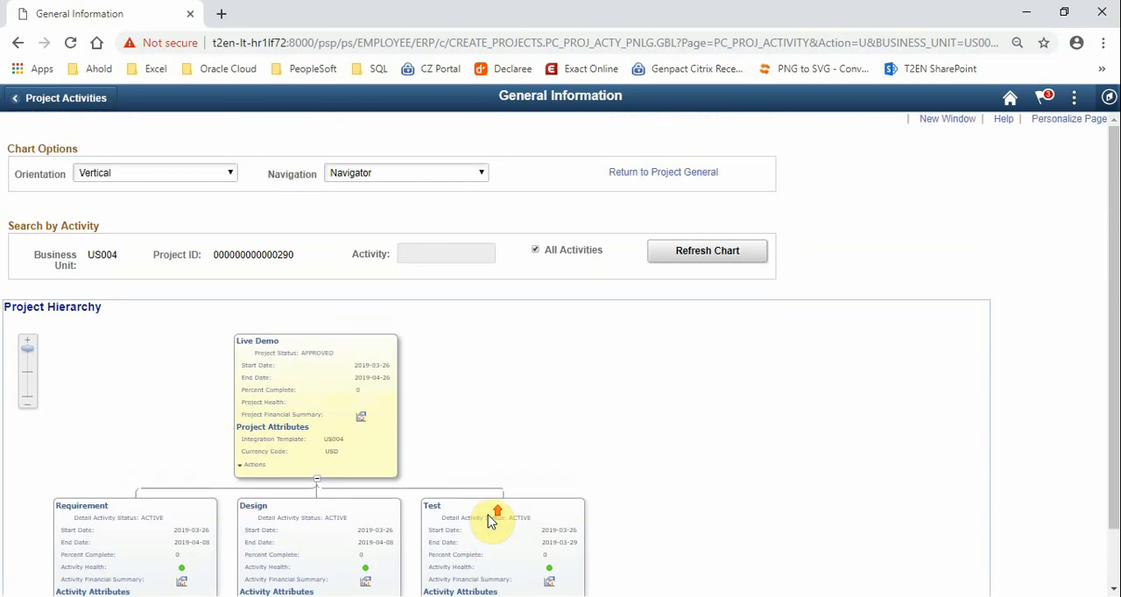
click(618, 173)
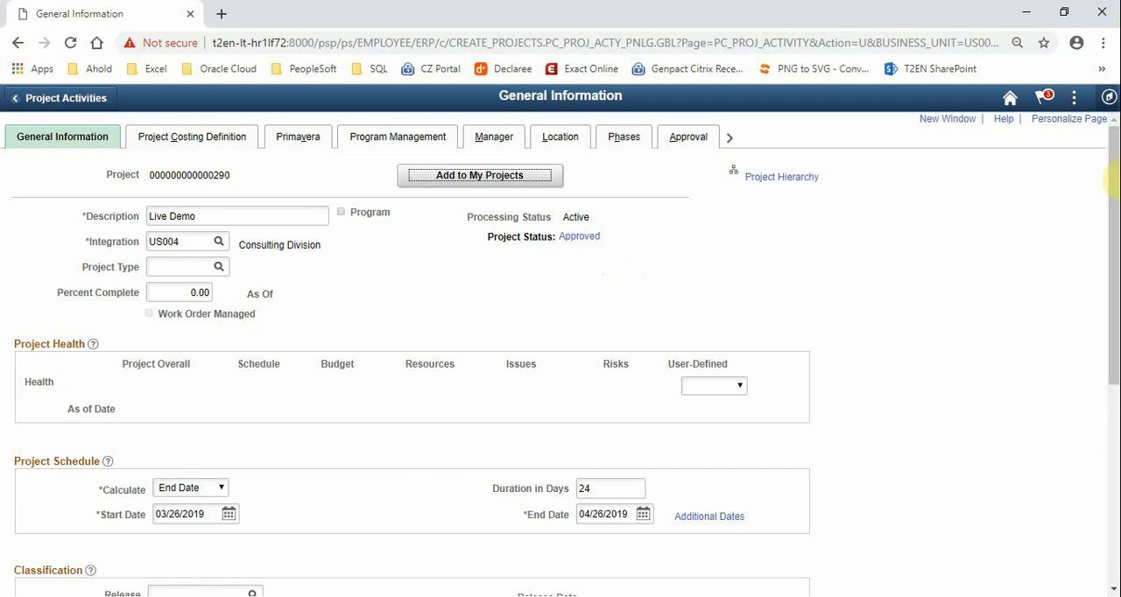
Go back to the Project Costing area and open the Budget Plan page under Budgeting
click(1010, 99)
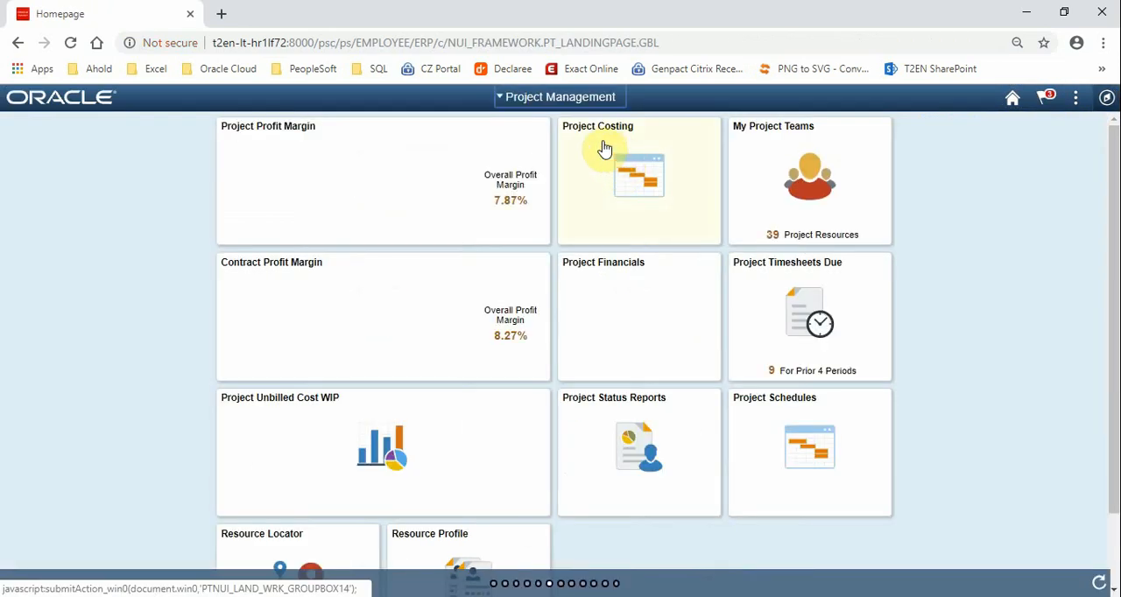
click(603, 149)
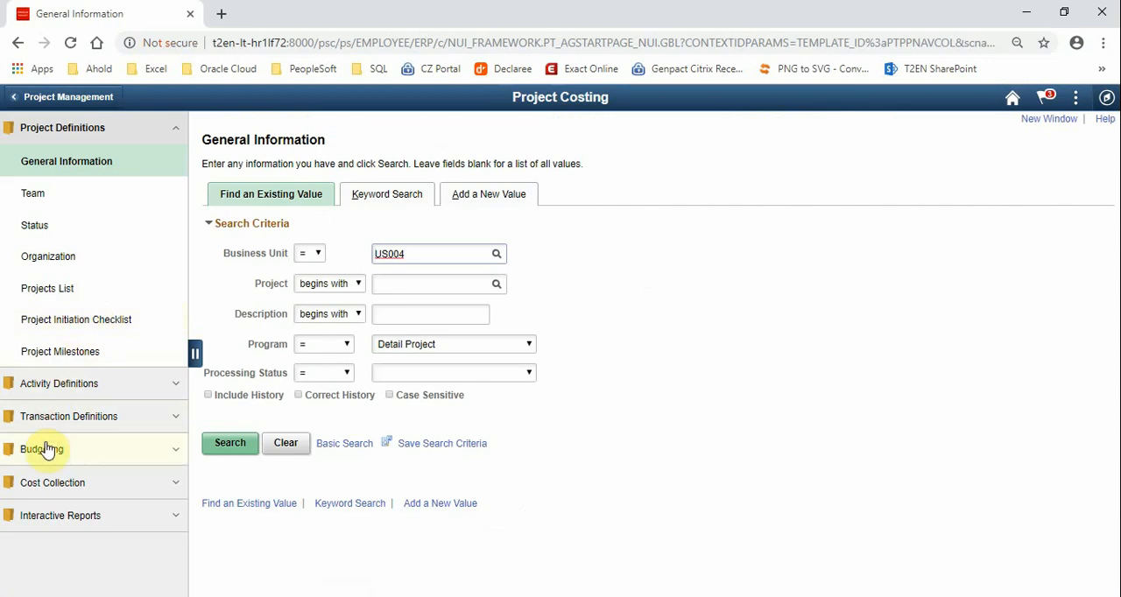
click(86, 125)
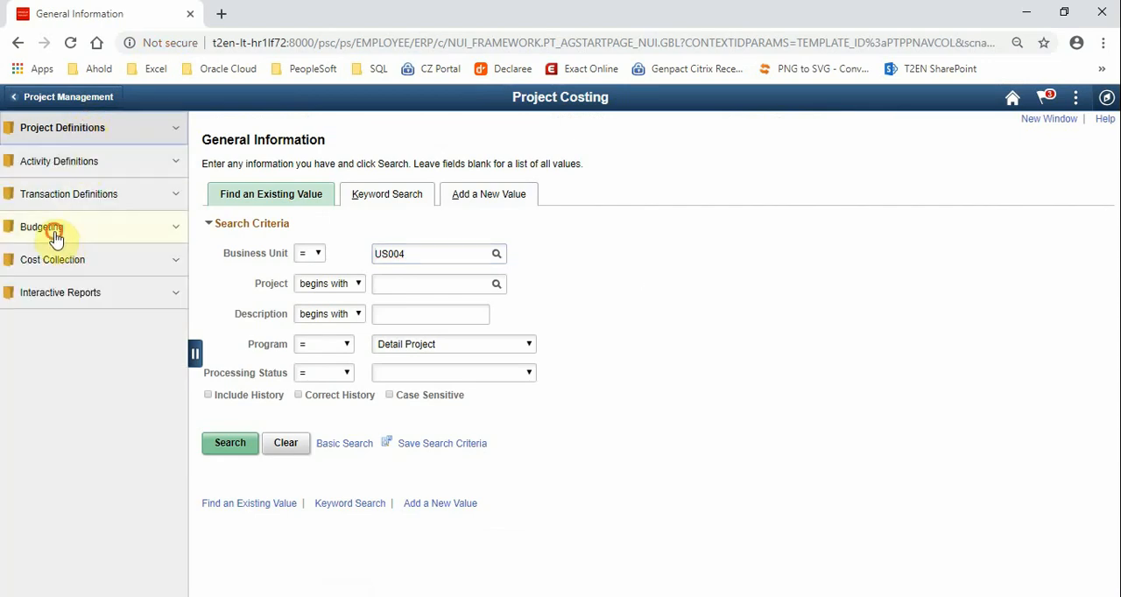
click(51, 229)
click(54, 262)
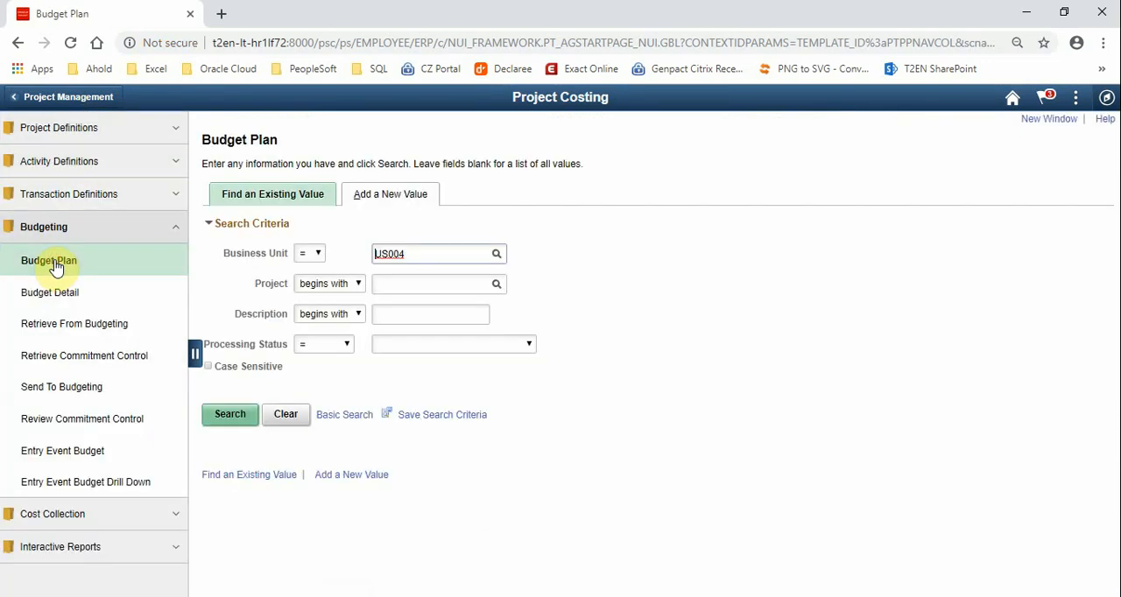
Add a new budget plan for the Live Demo project
click(392, 195)
click(379, 260)
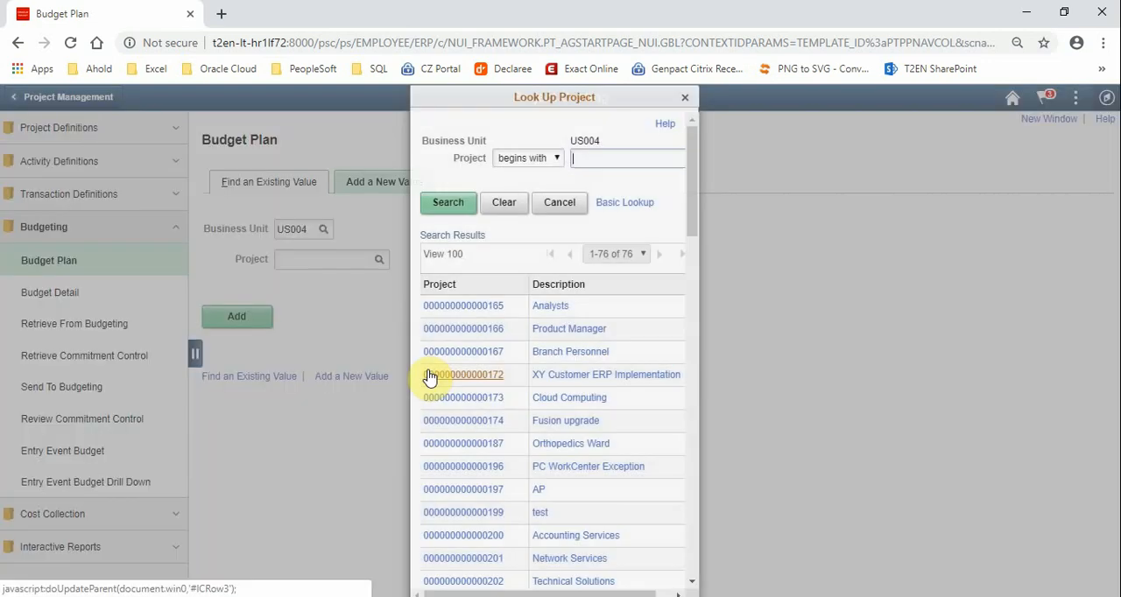
scroll(429, 376, down, 3)
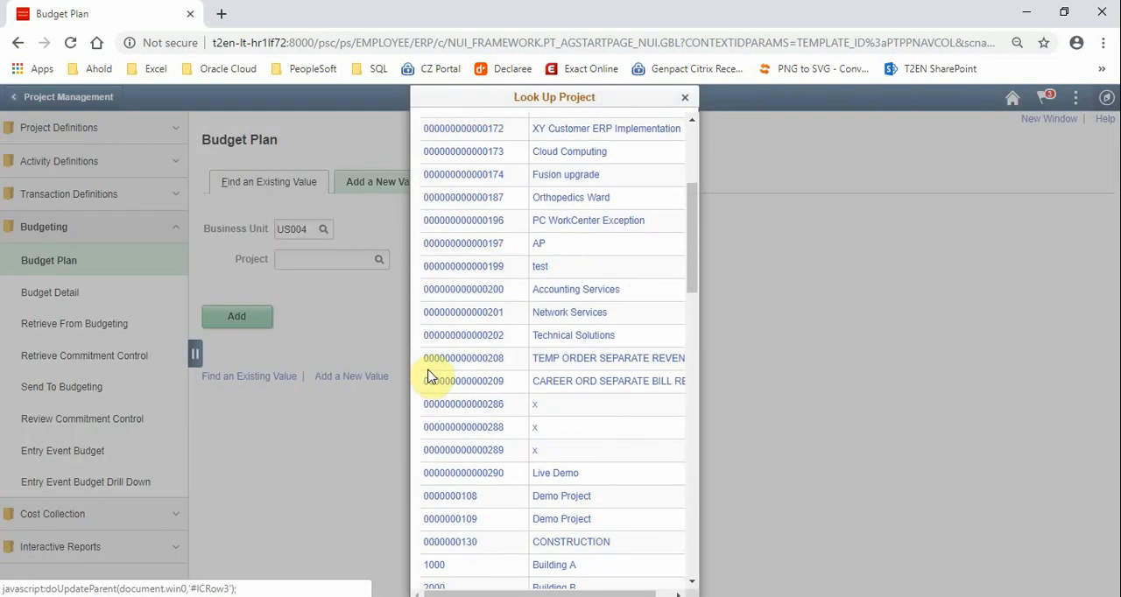
click(500, 479)
click(250, 317)
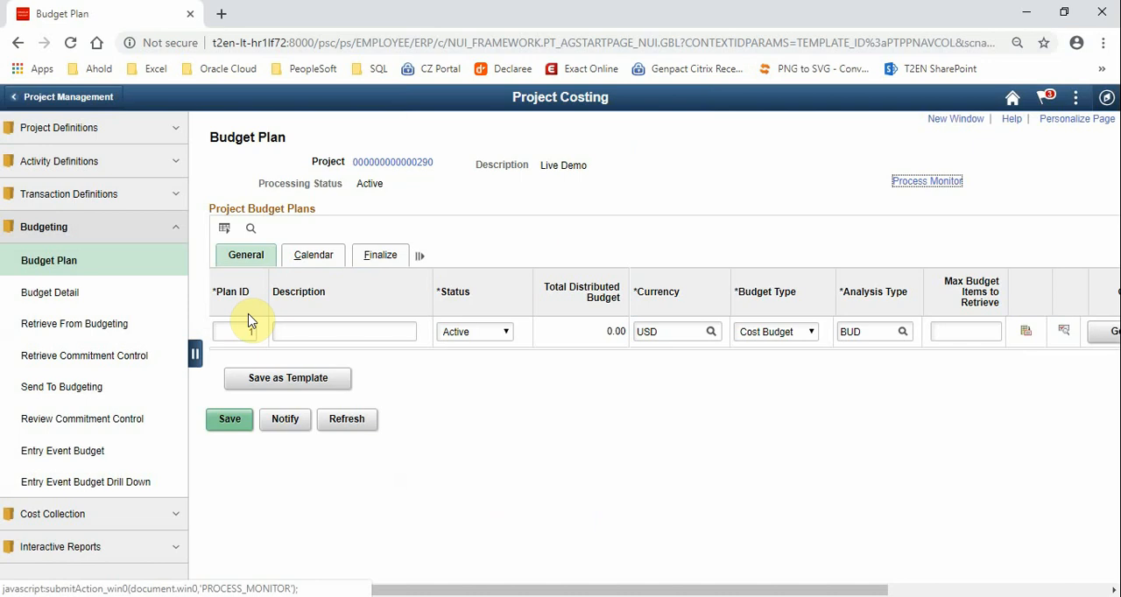
Describe the budget plan as Budget and check the available budget types, keeping Cost Budget
click(295, 331)
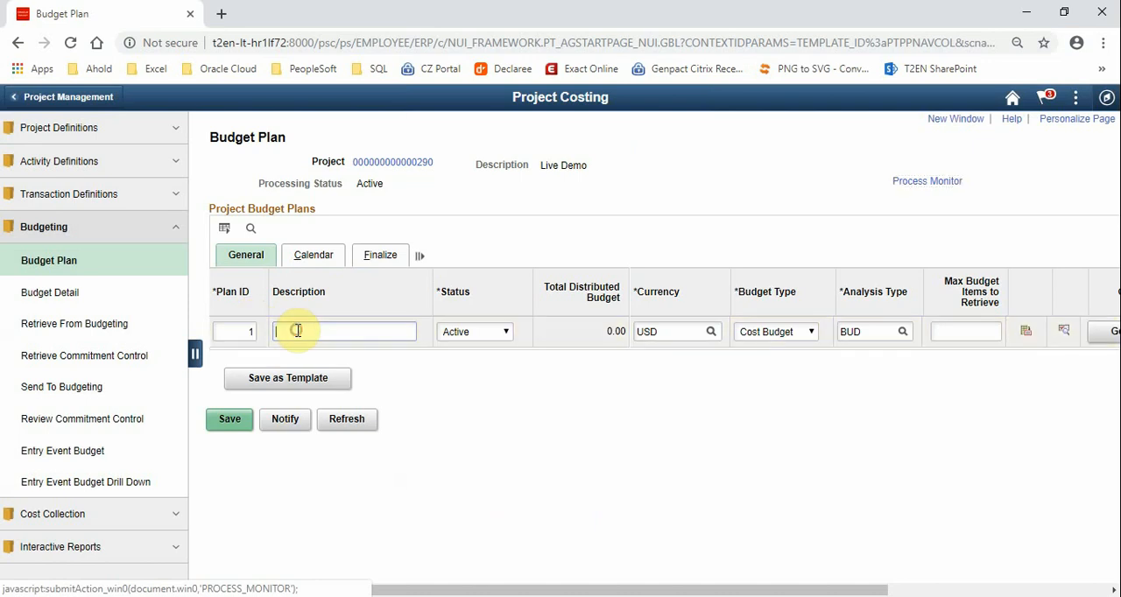
text(Budget)
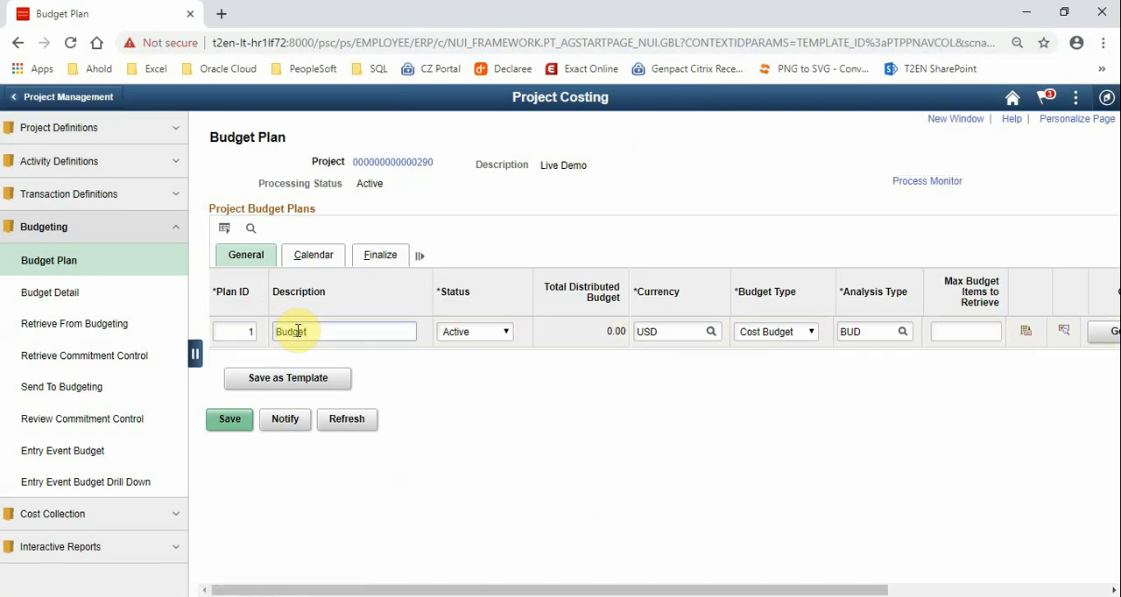
click(795, 334)
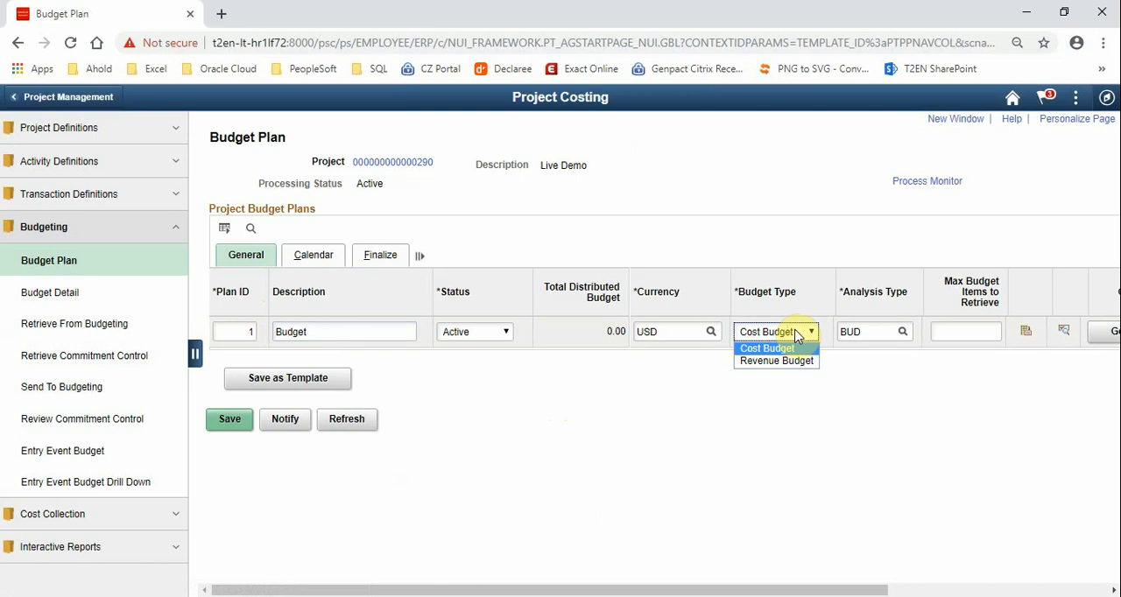
click(663, 415)
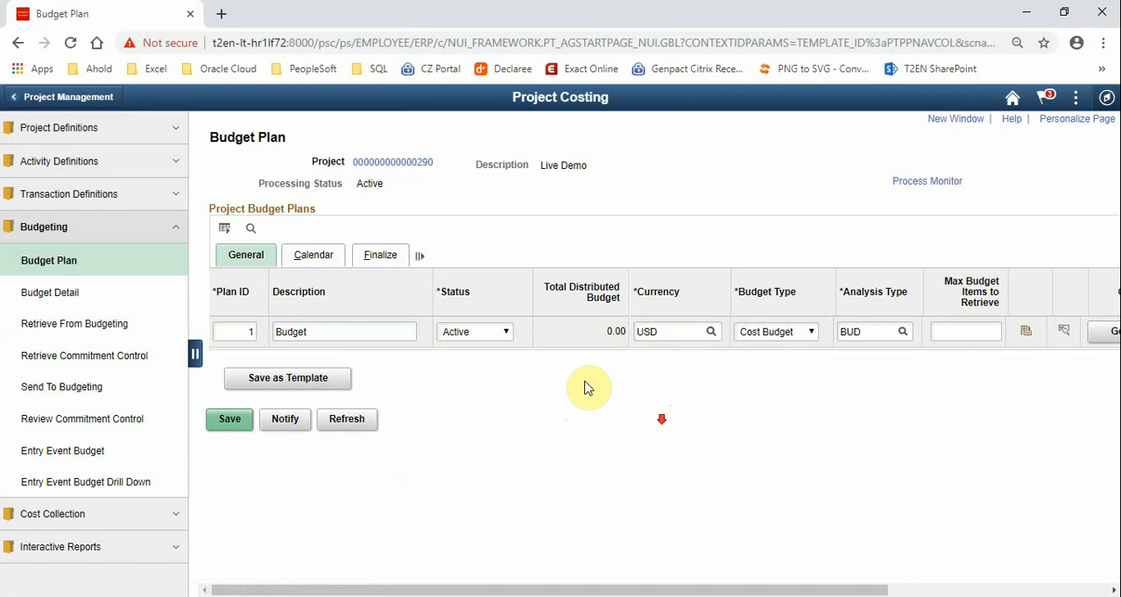
Check the budget plan's calendar settings and save the plan
click(313, 254)
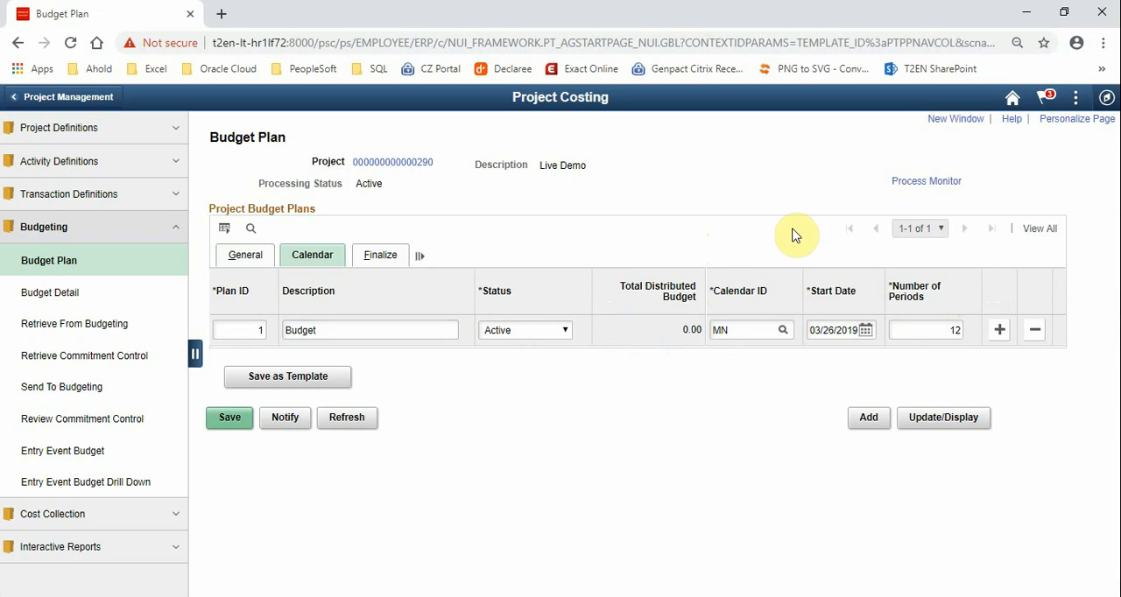
click(244, 261)
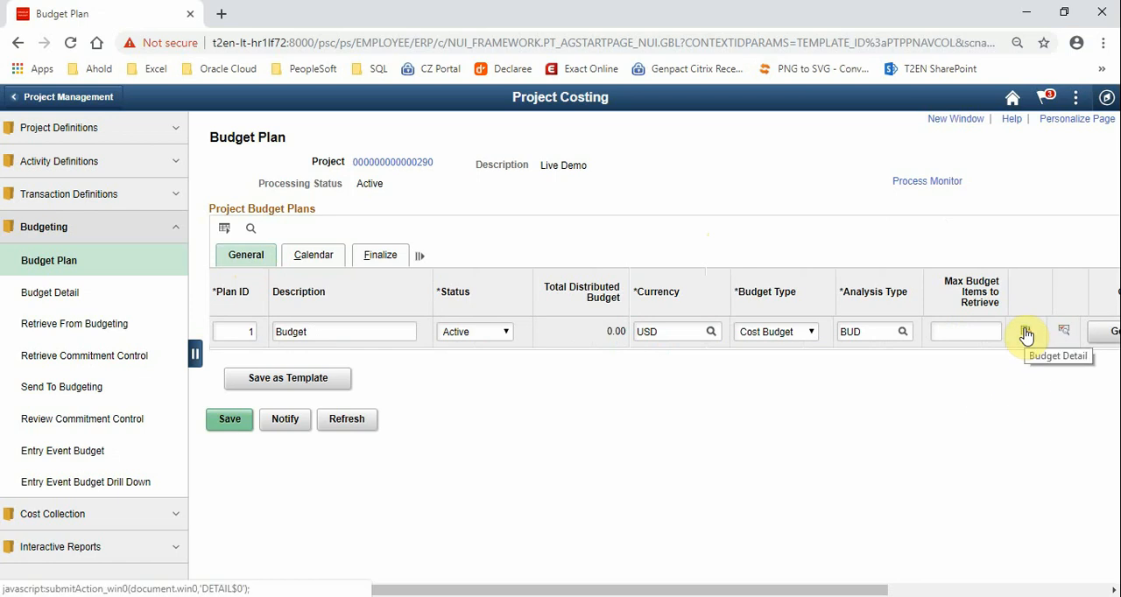
click(226, 424)
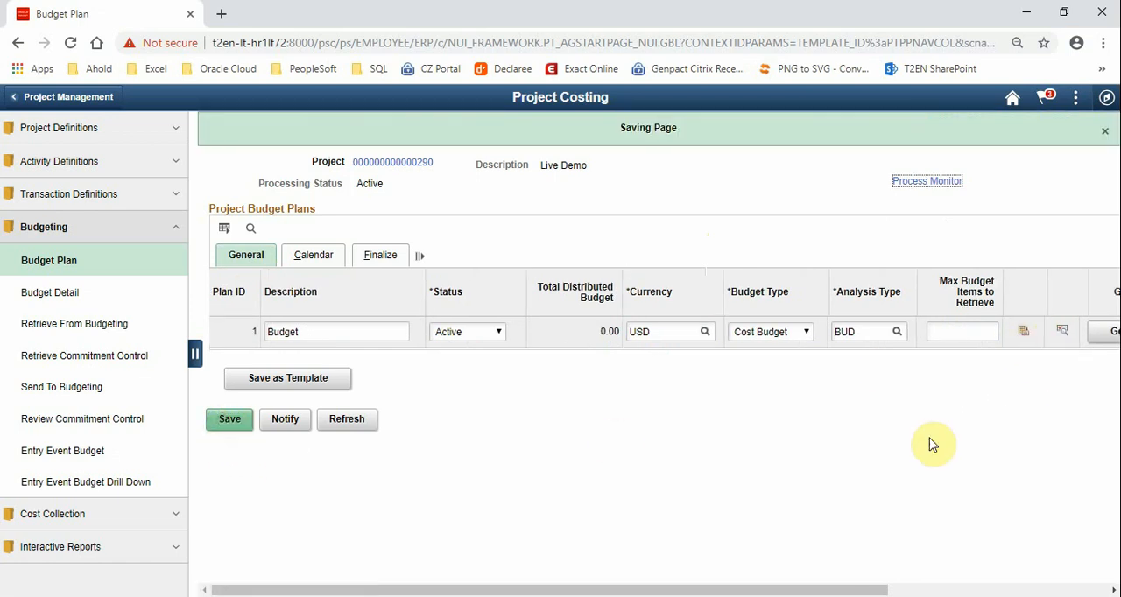
Open the plan's budget detail and choose CONSLT as the budget item for the Requirement activity
click(1022, 334)
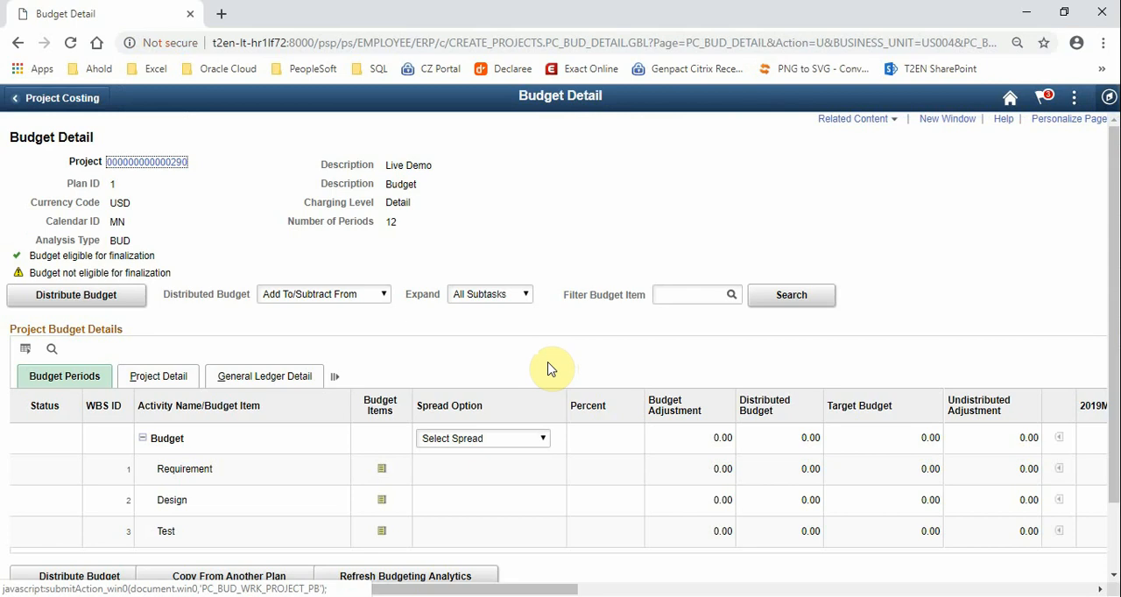
scroll(549, 368, down, 1)
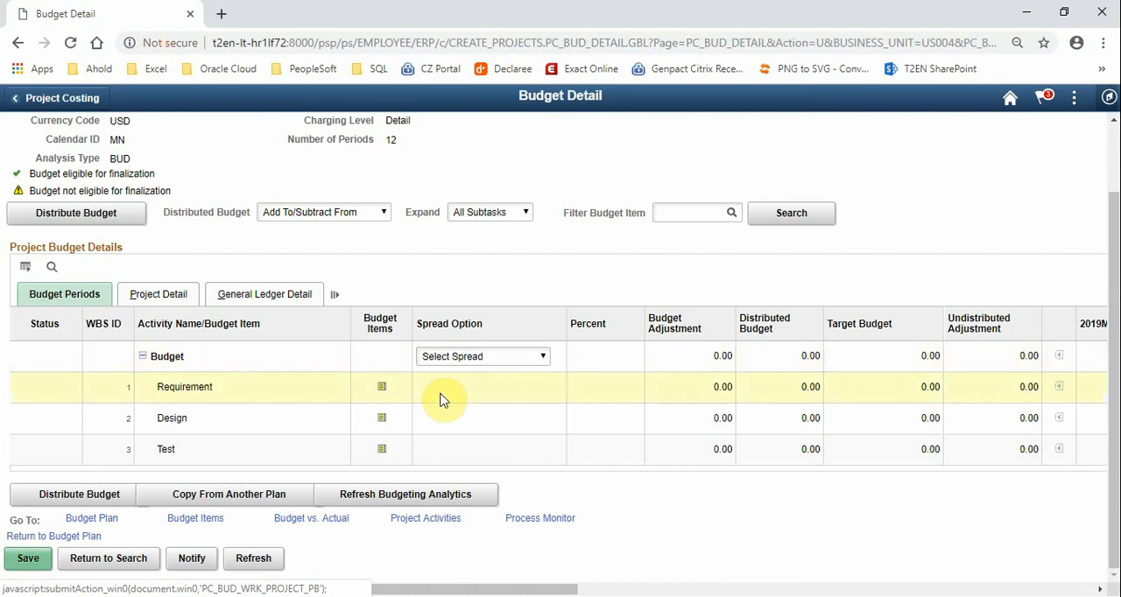
click(381, 388)
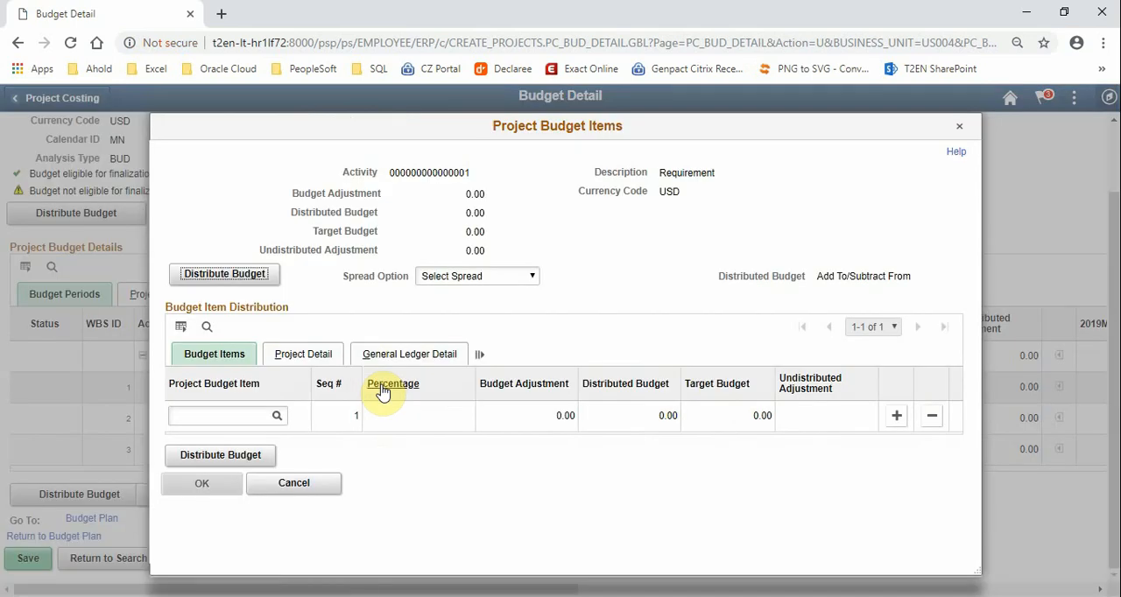
click(277, 417)
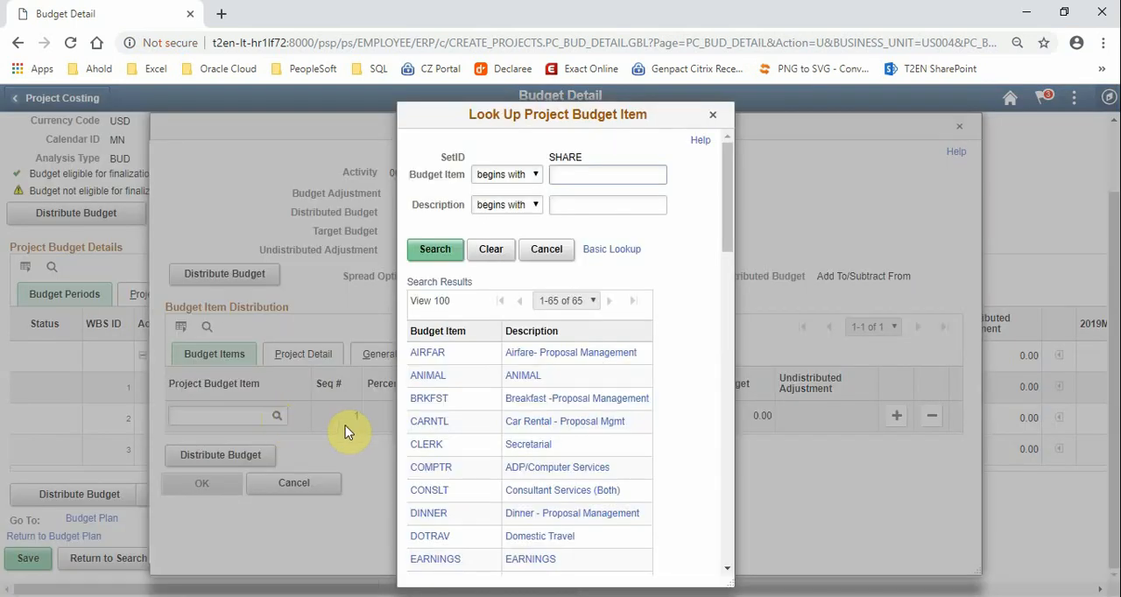
click(430, 492)
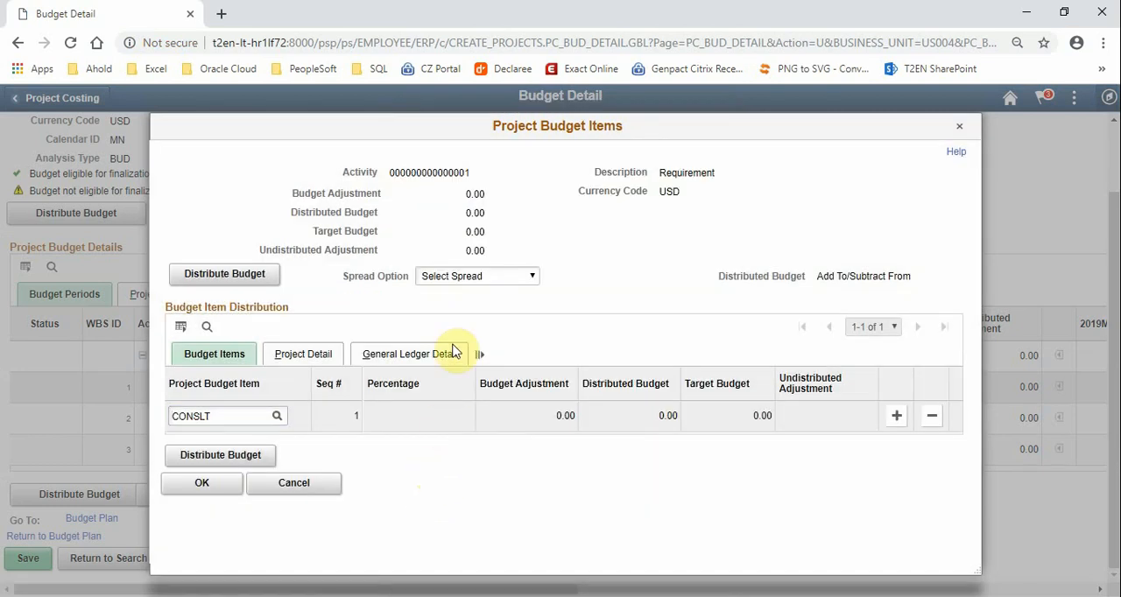
Adjust the CONSLT budget item by amount with a budget adjustment of 100000, distribute it and accept the budget items
click(447, 278)
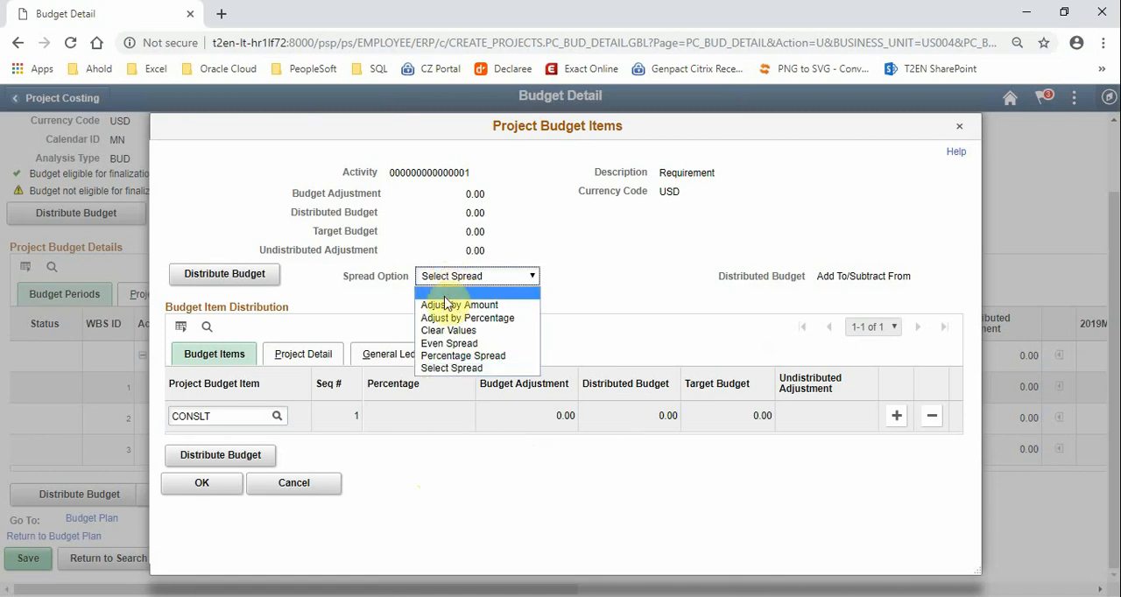
click(464, 306)
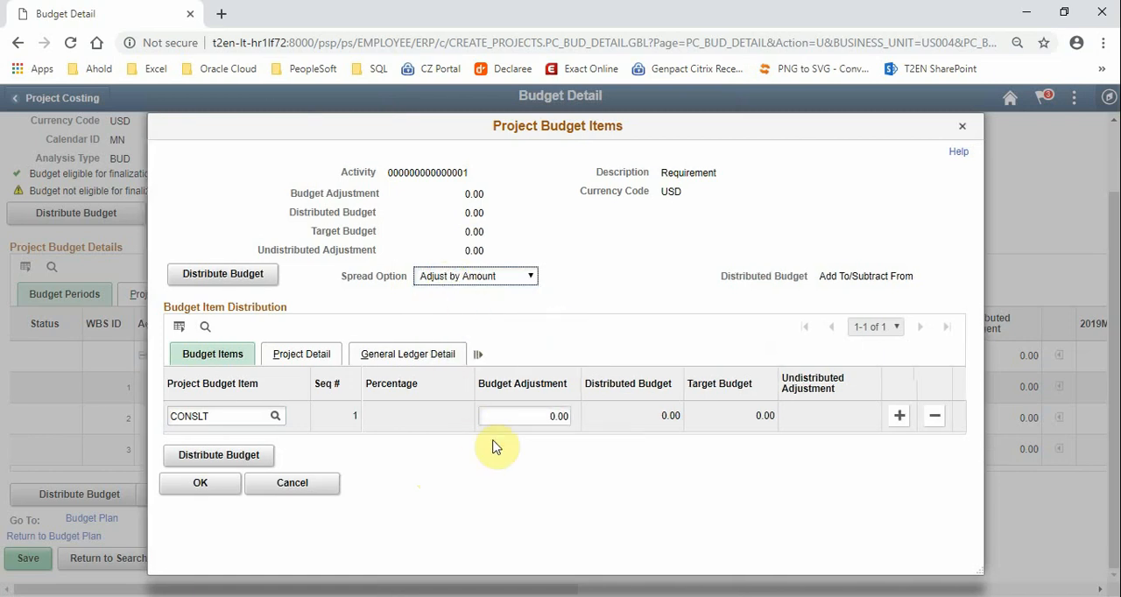
drag(508, 417, 579, 422)
text(100000)
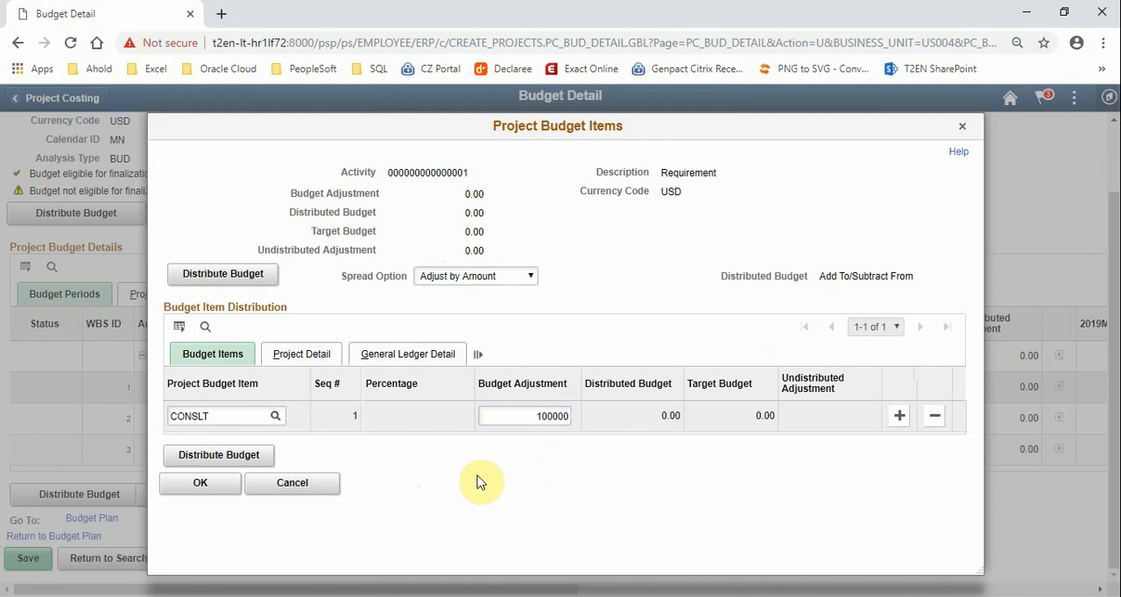
click(251, 452)
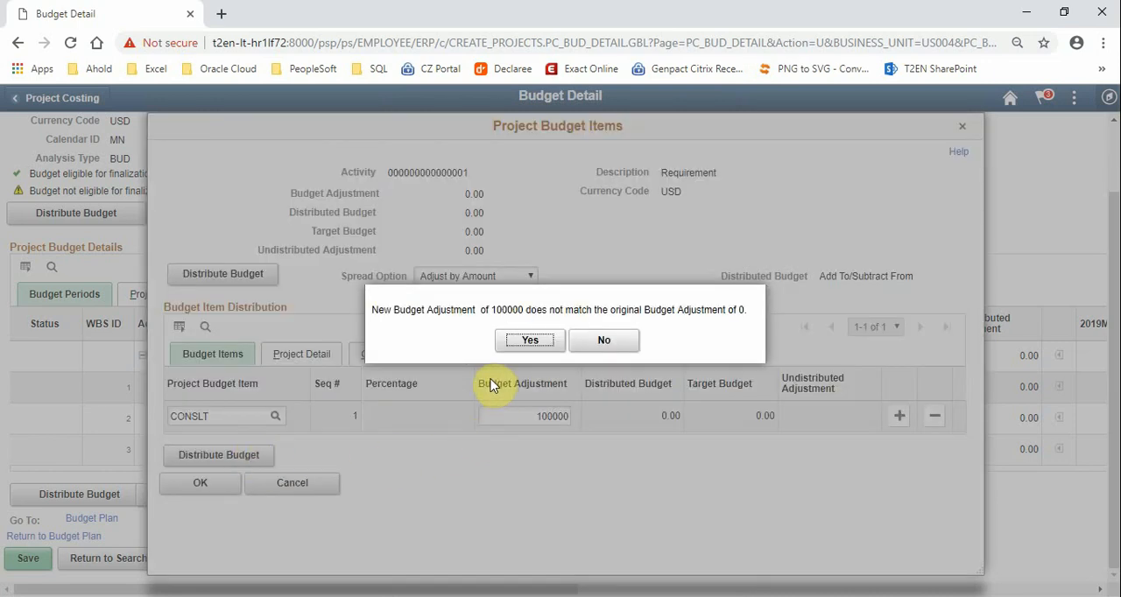
click(505, 345)
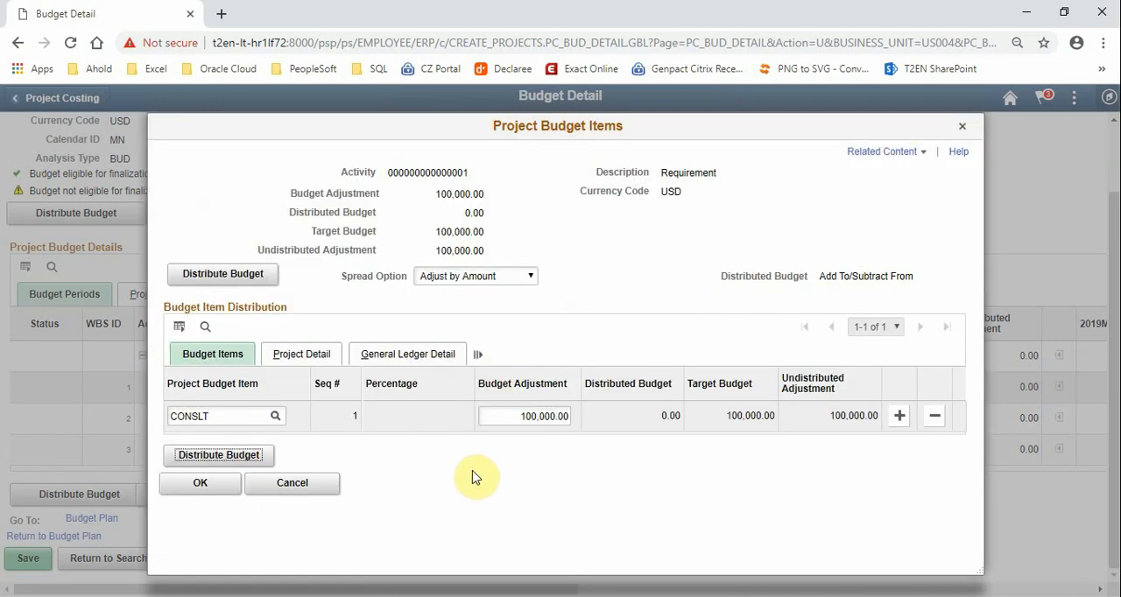
click(471, 482)
click(197, 487)
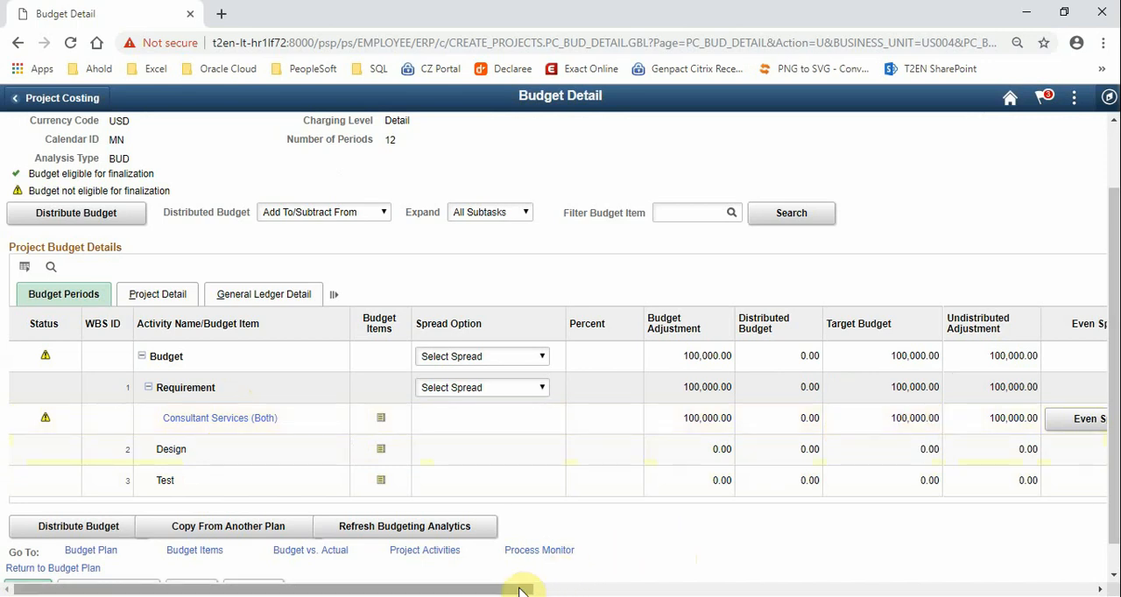
Spread the Requirement activity's Consultant Services budget evenly over the periods, check the period amounts and save the budget detail
drag(519, 591, 904, 582)
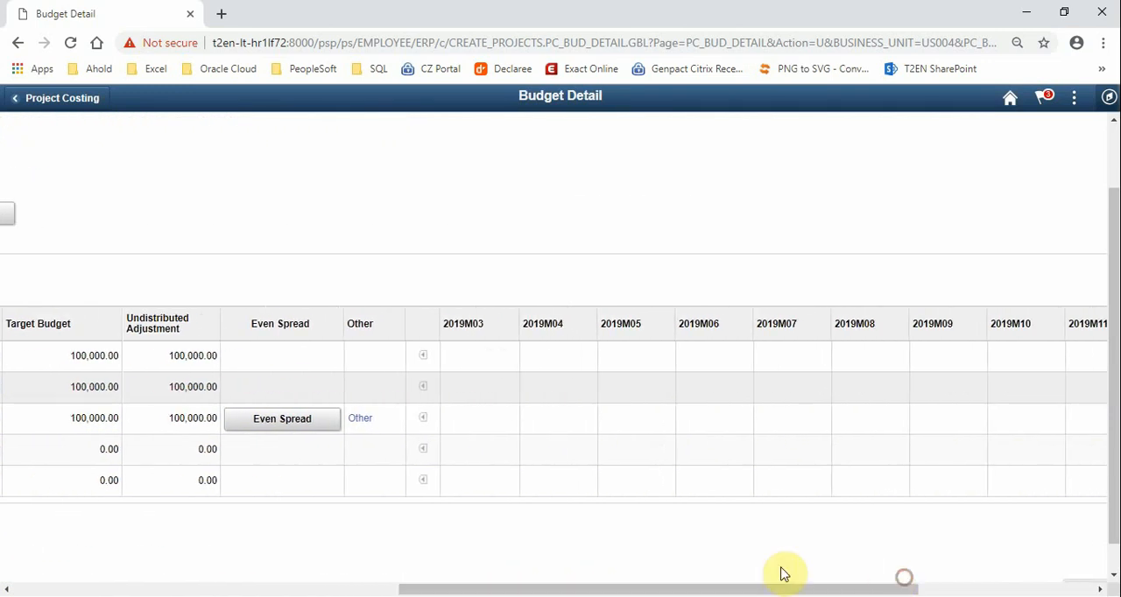
click(270, 421)
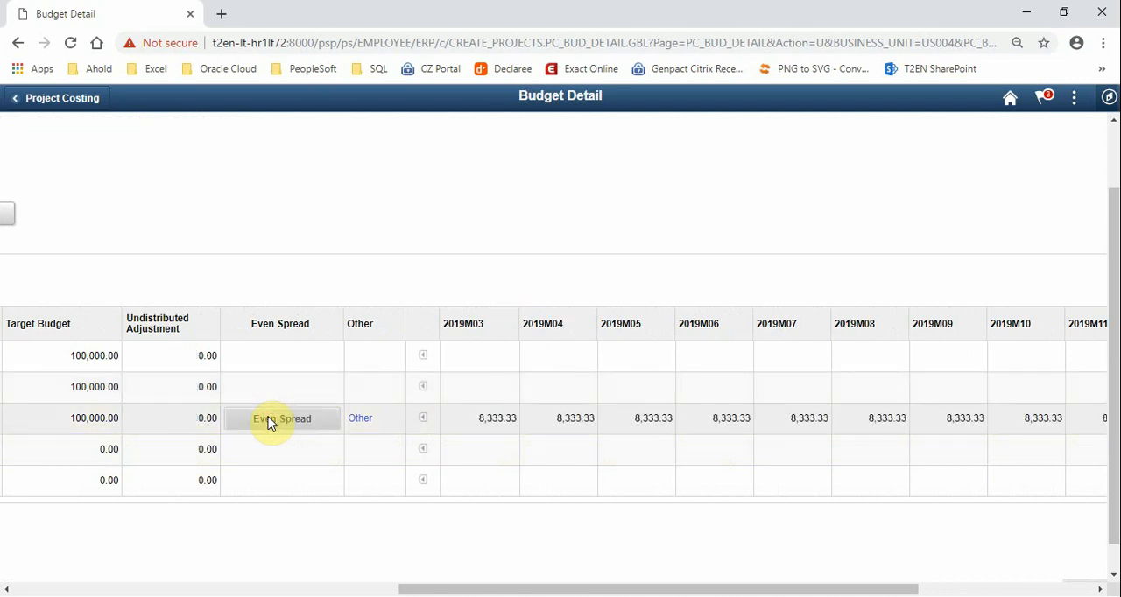
drag(546, 590, 695, 590)
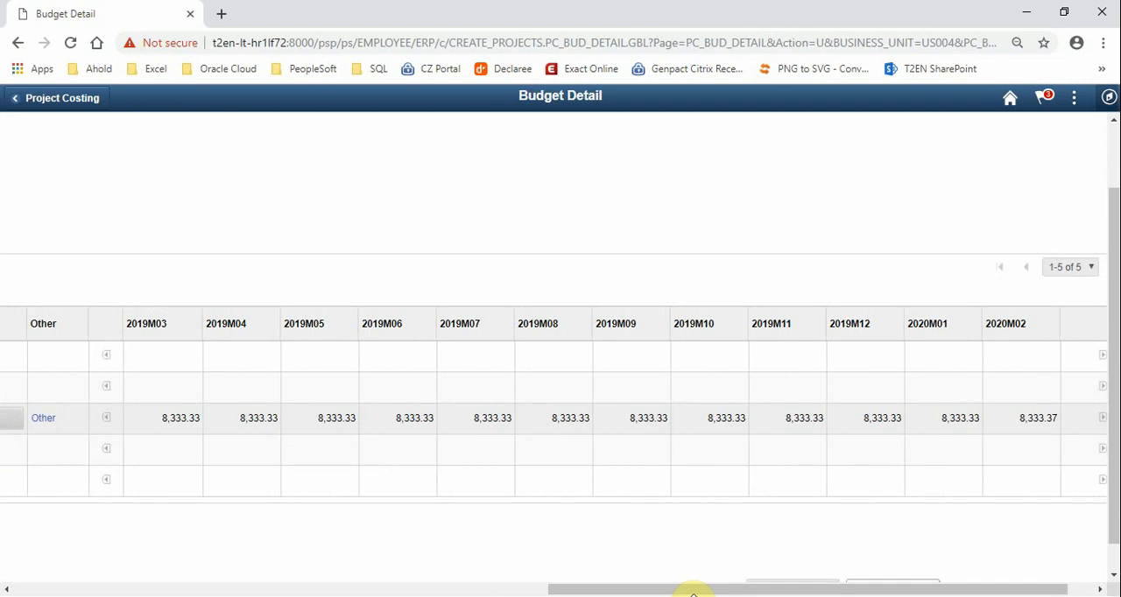
drag(678, 588, 125, 579)
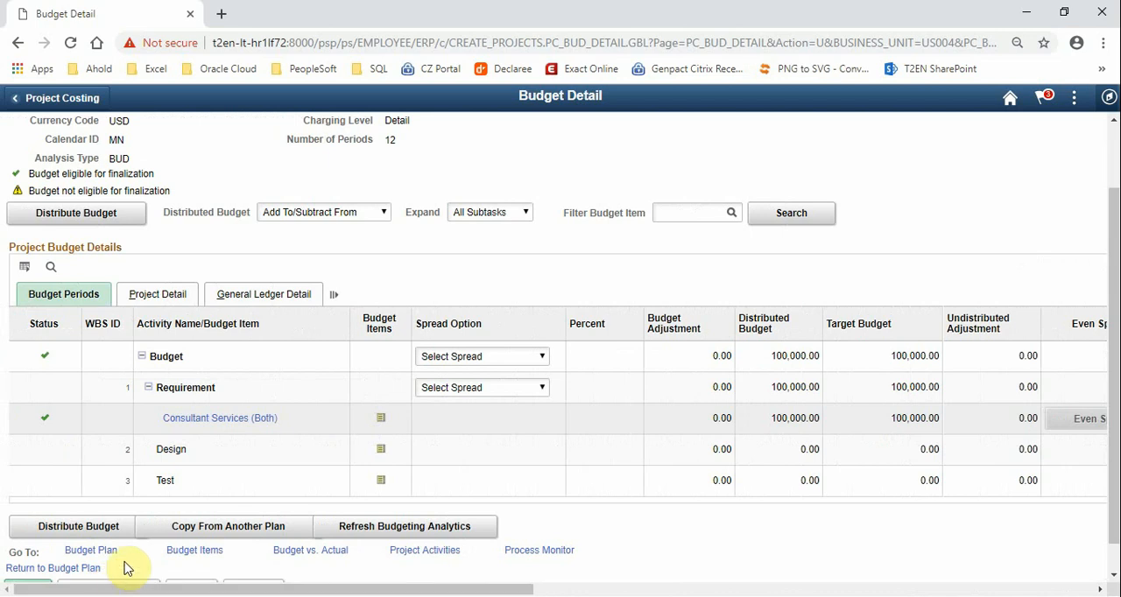
scroll(129, 559, down, 1)
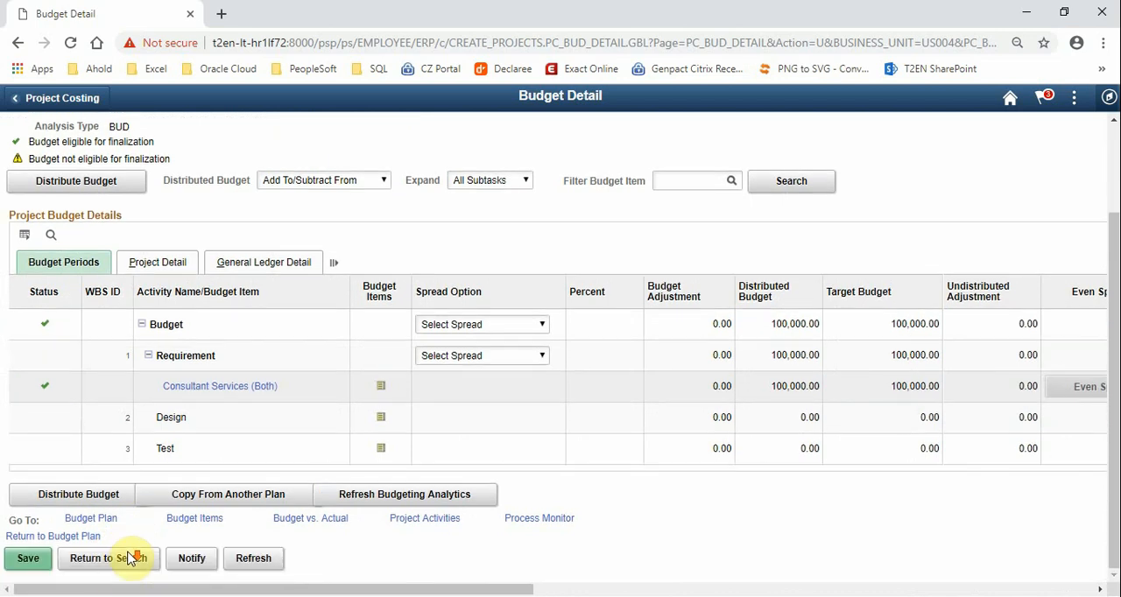
click(27, 560)
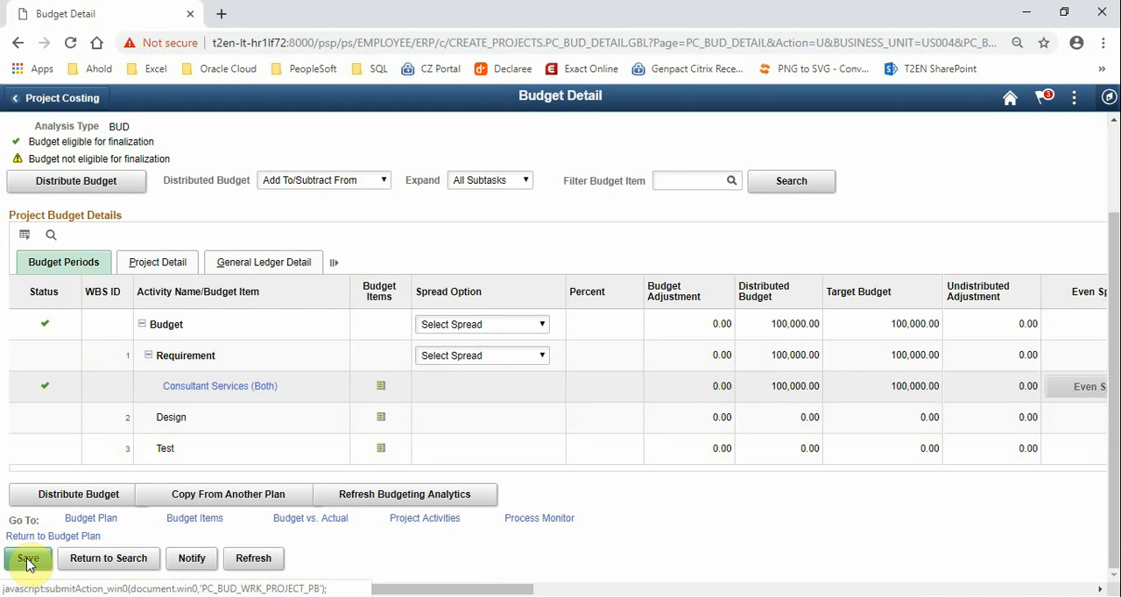
Return to the project's budget plan and finalize the Budget plan
click(77, 523)
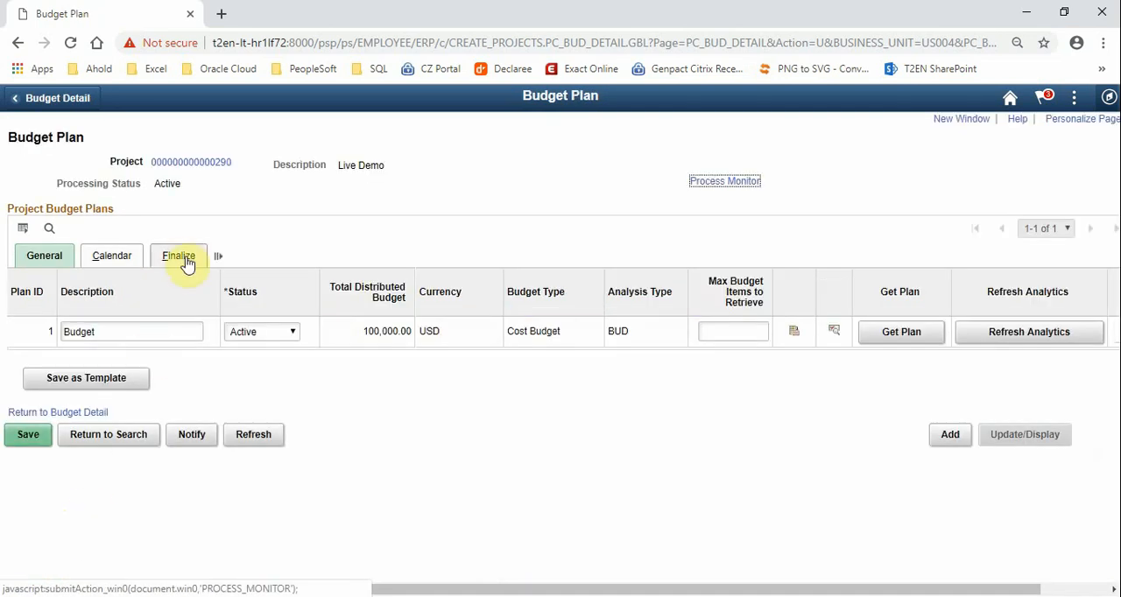
click(184, 259)
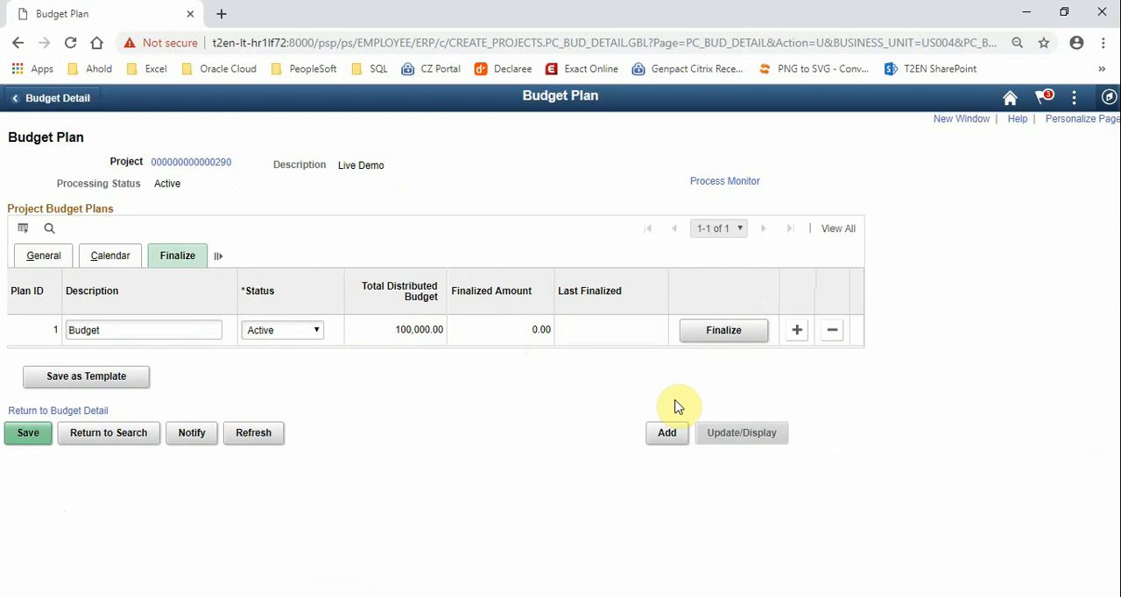
click(712, 333)
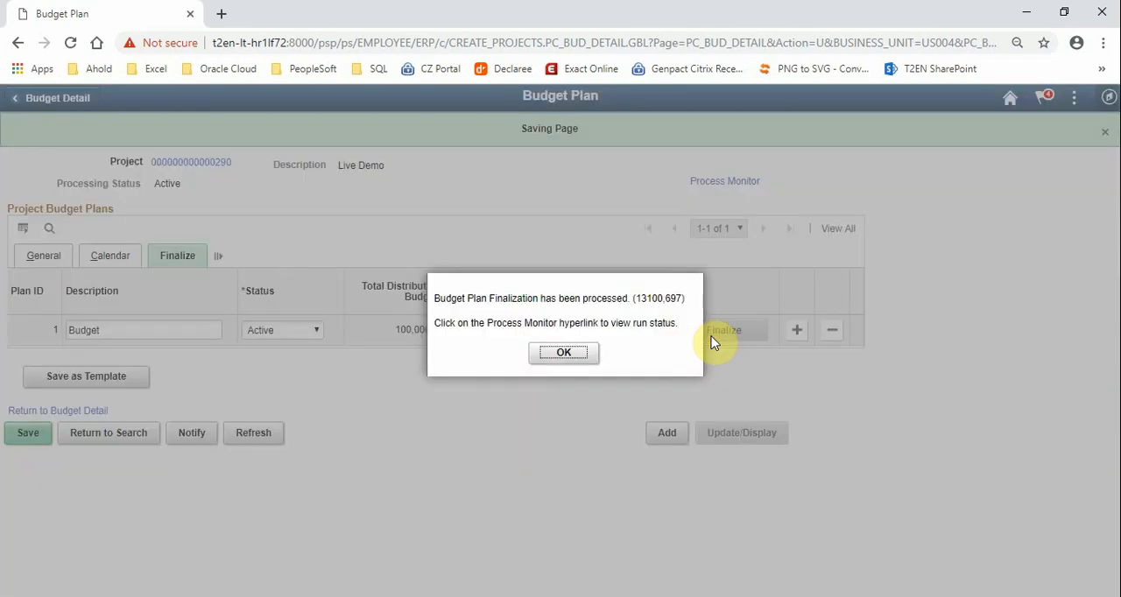
click(564, 354)
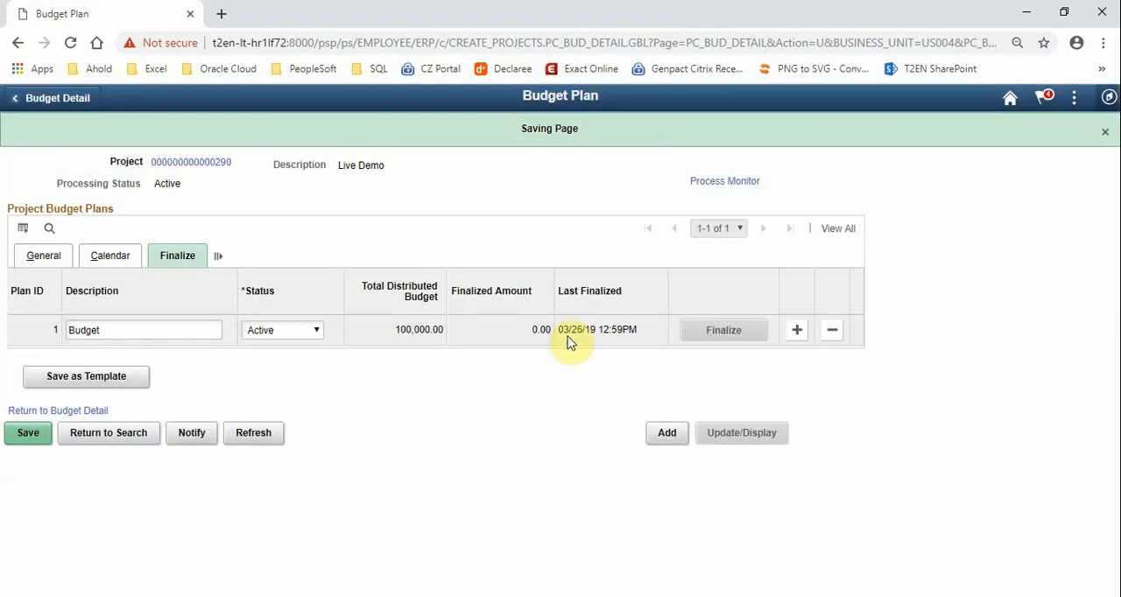
Check the budget finalization's run status in Process Monitor, refreshing the process list repeatedly
click(709, 183)
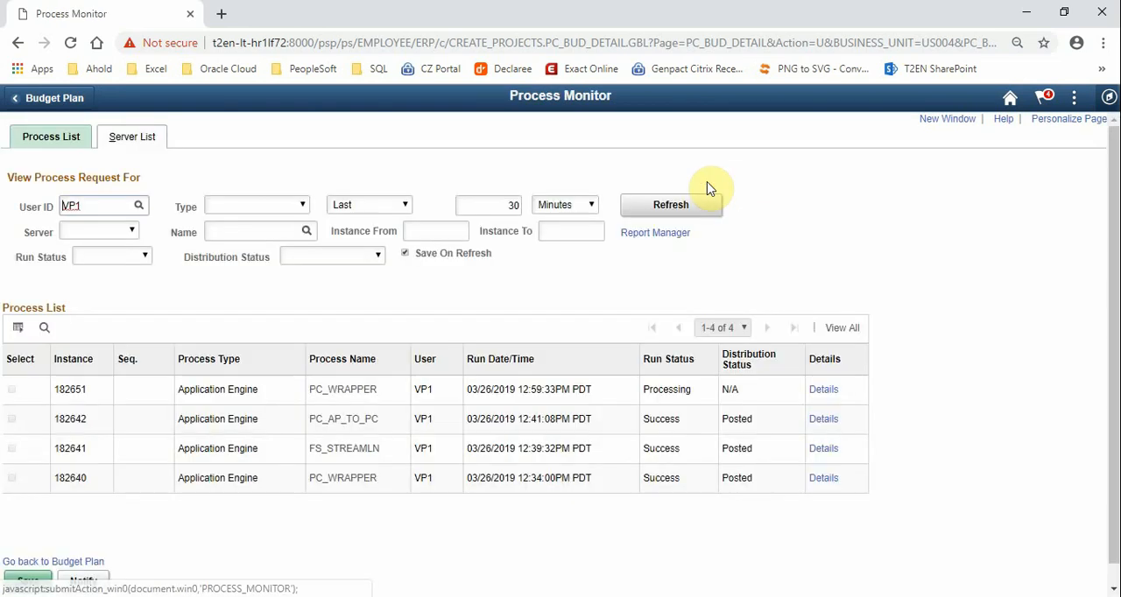
click(690, 210)
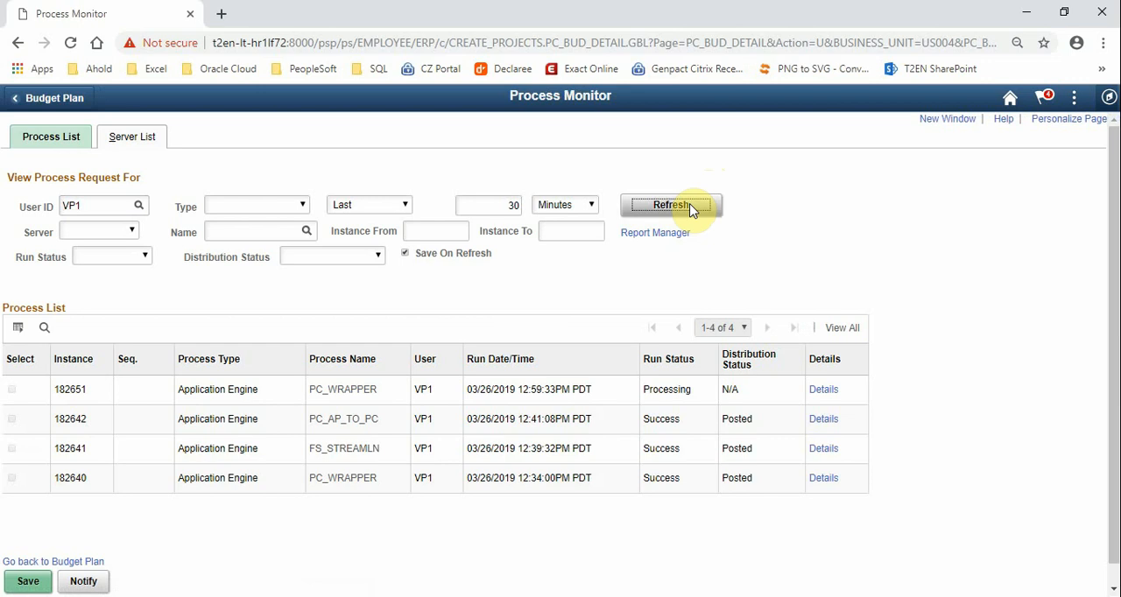
click(690, 210)
click(690, 210)
click(691, 208)
click(690, 208)
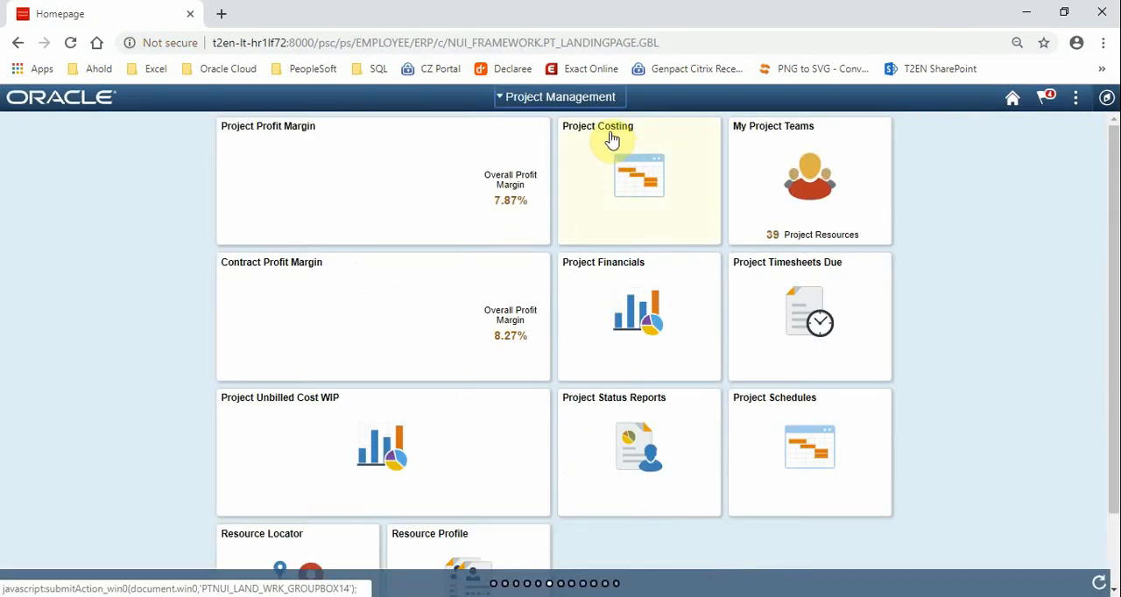
Open the Project Costing transaction list search and choose the Live Demo project as the search criterion
click(612, 140)
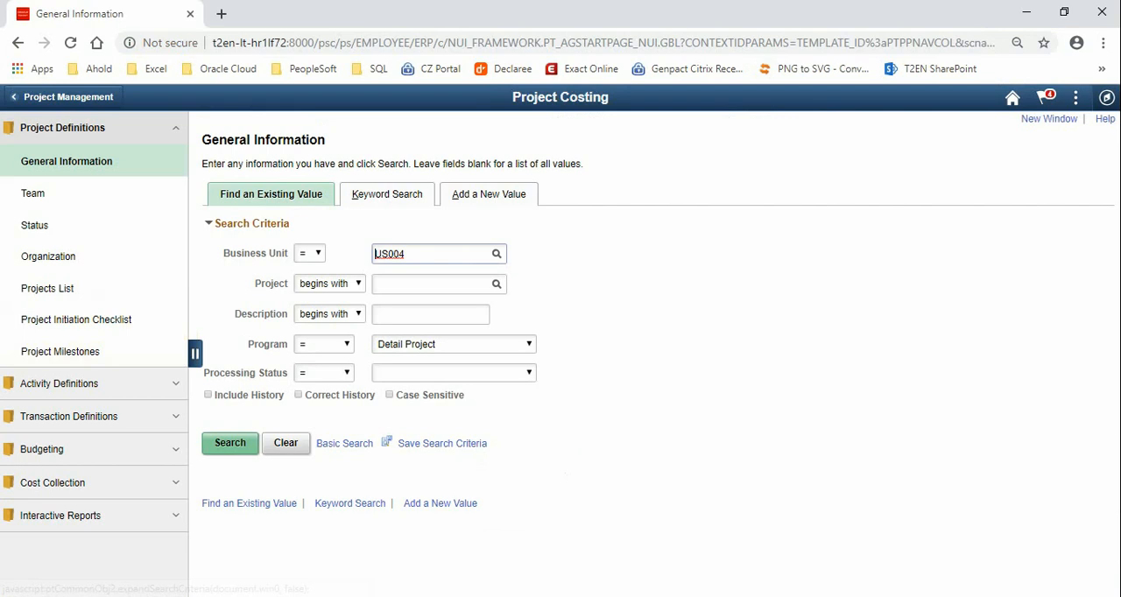
click(60, 420)
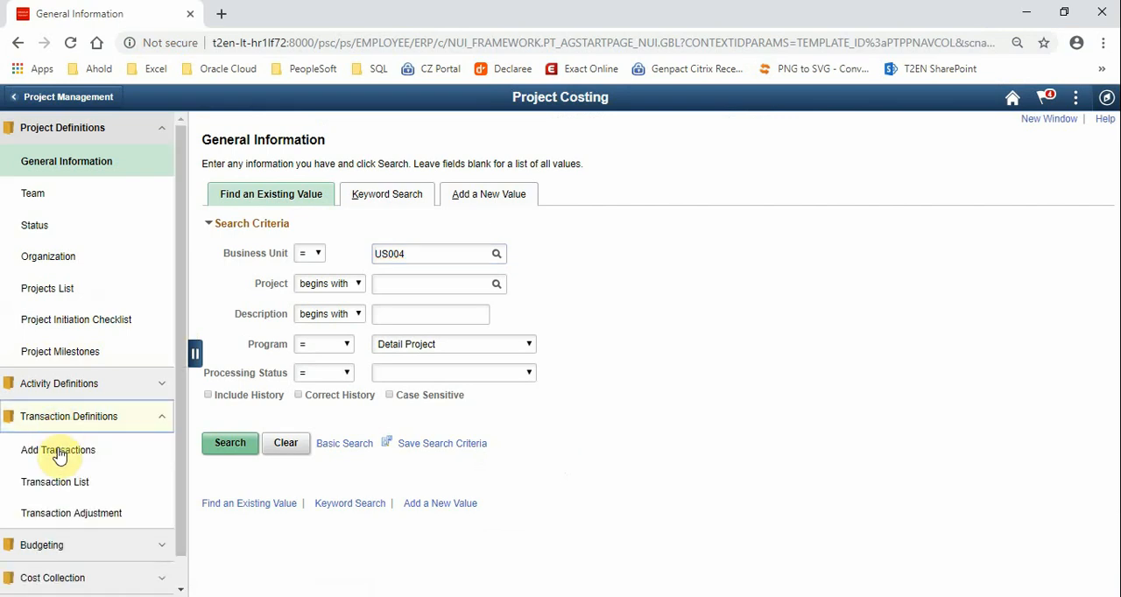
click(56, 482)
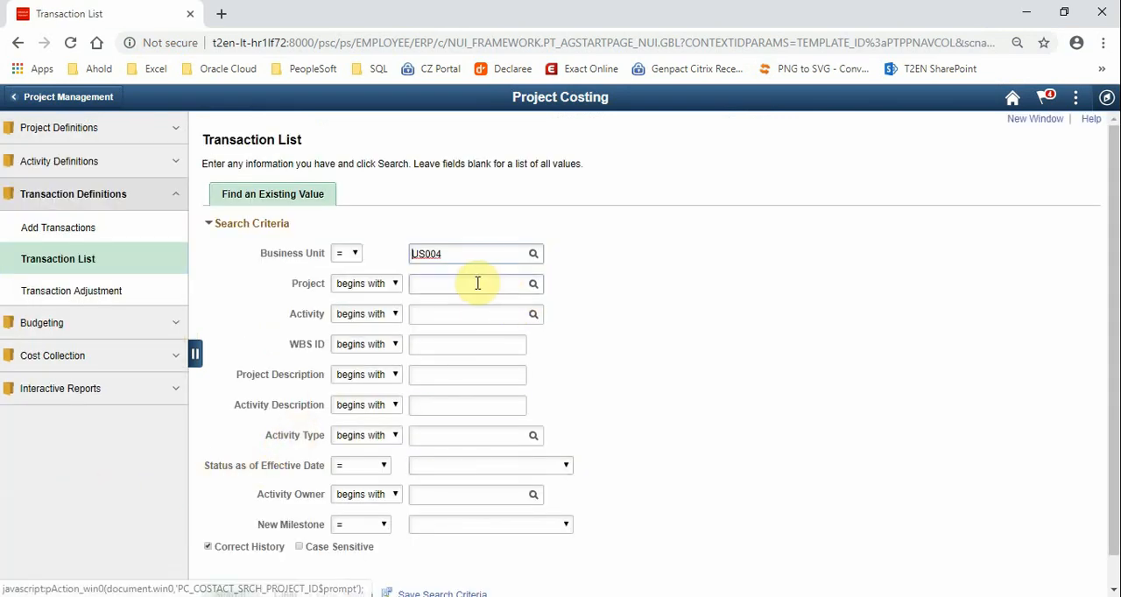
click(532, 283)
scroll(473, 385, down, 5)
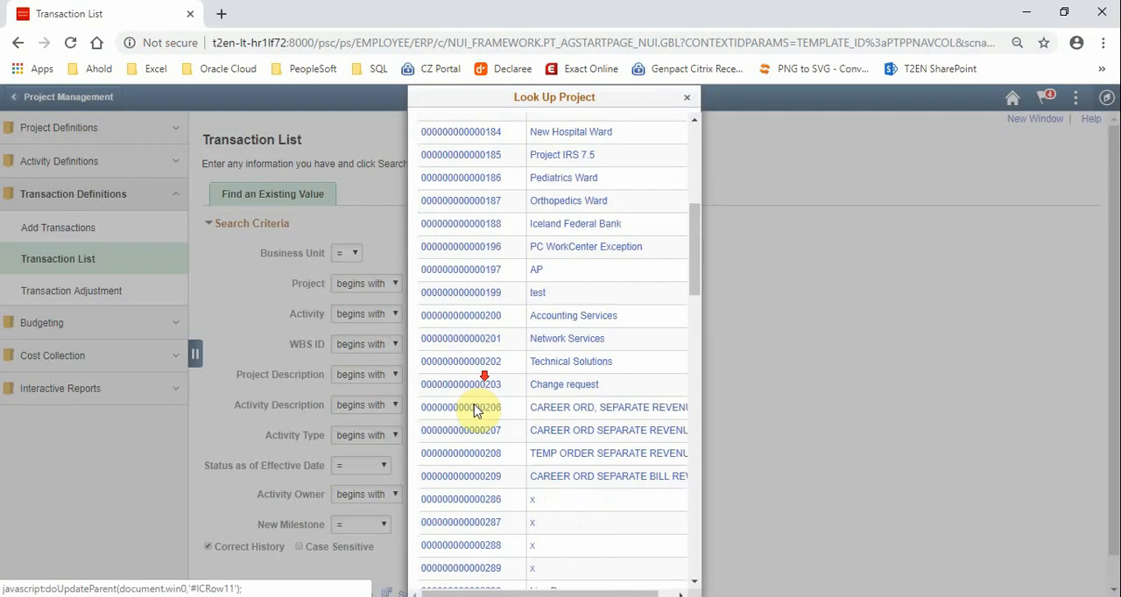
scroll(493, 505, down, 1)
click(493, 504)
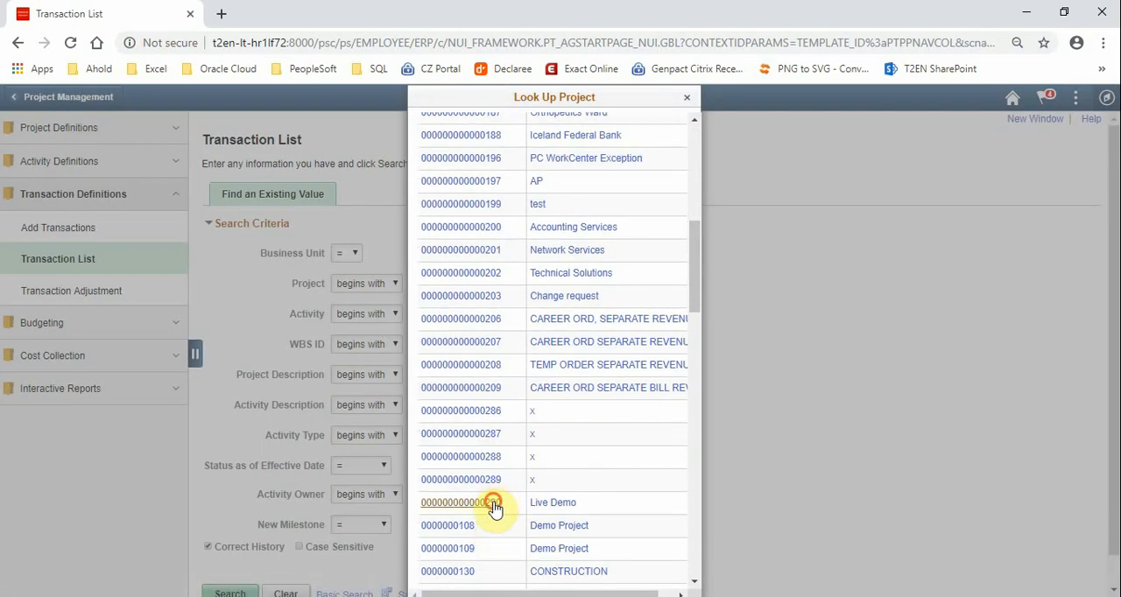
Search the project's activities, open Requirement and examine all its project transactions and their source amounts
scroll(408, 481, down, 1)
click(238, 563)
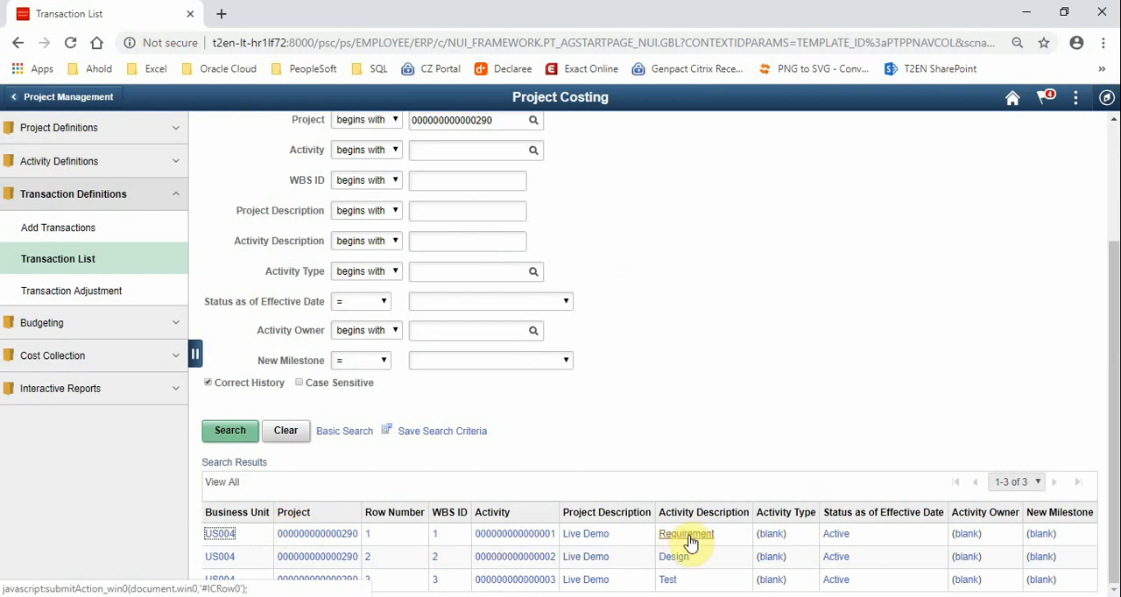
click(686, 536)
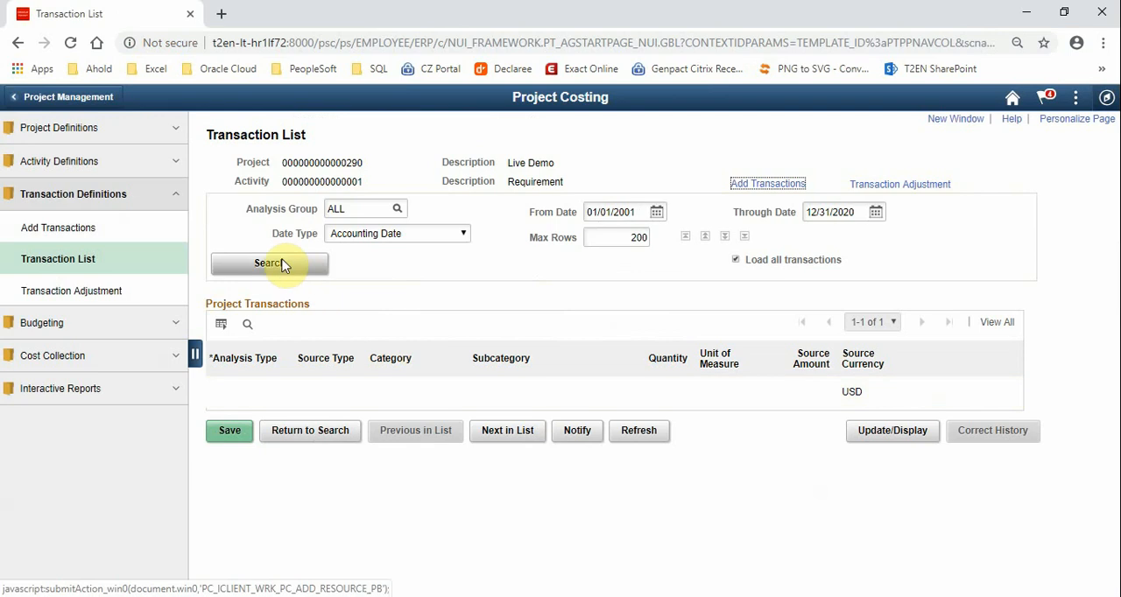
click(283, 265)
scroll(1112, 341, down, 1)
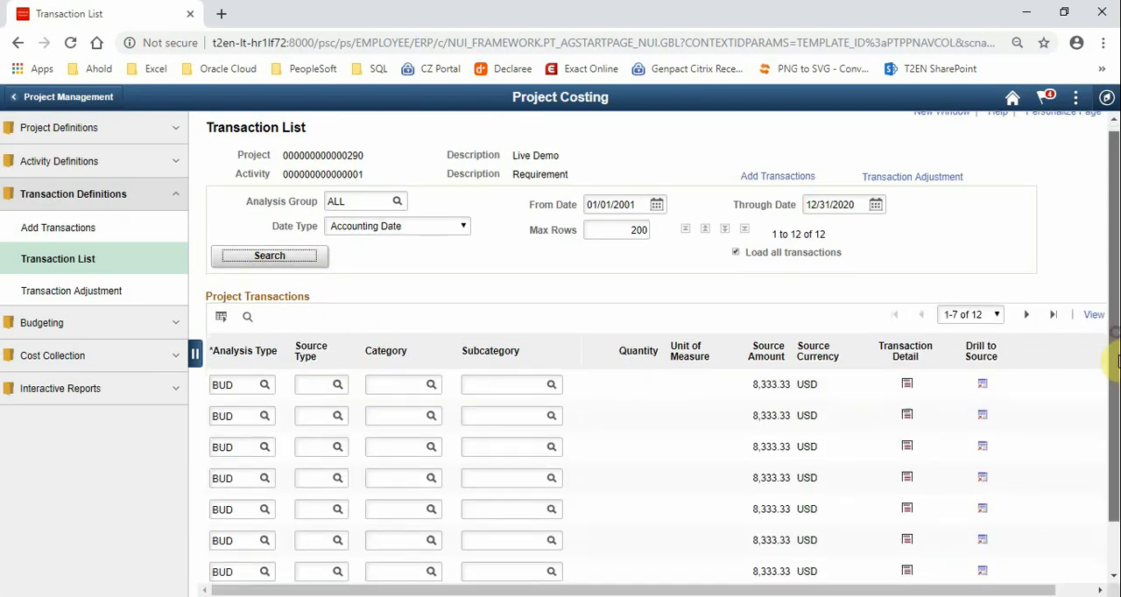
drag(1116, 298, 1111, 403)
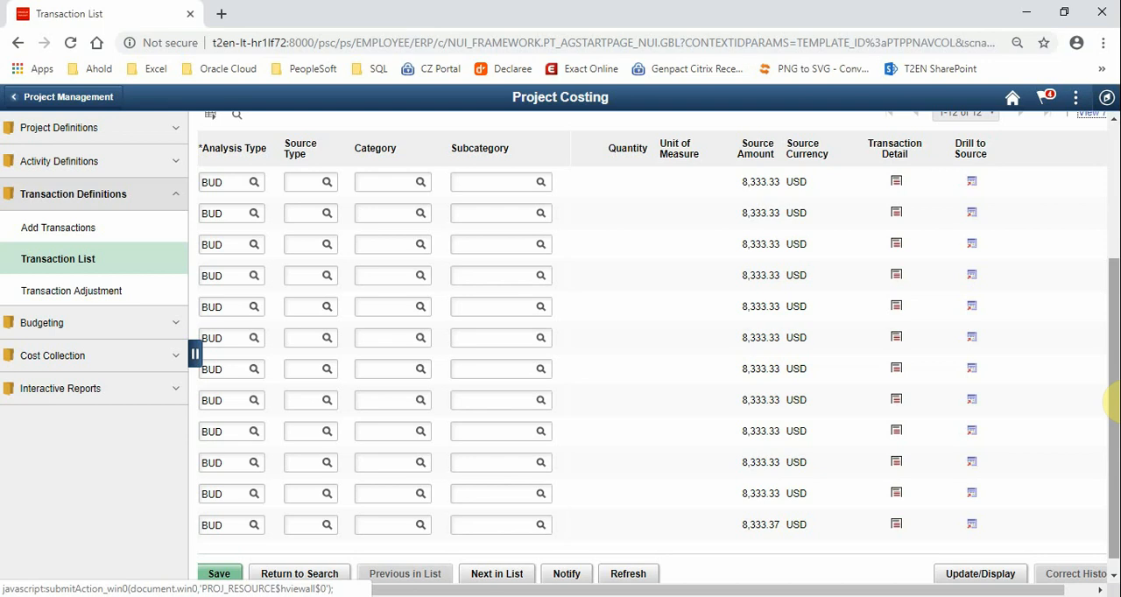
drag(1110, 403, 1103, 195)
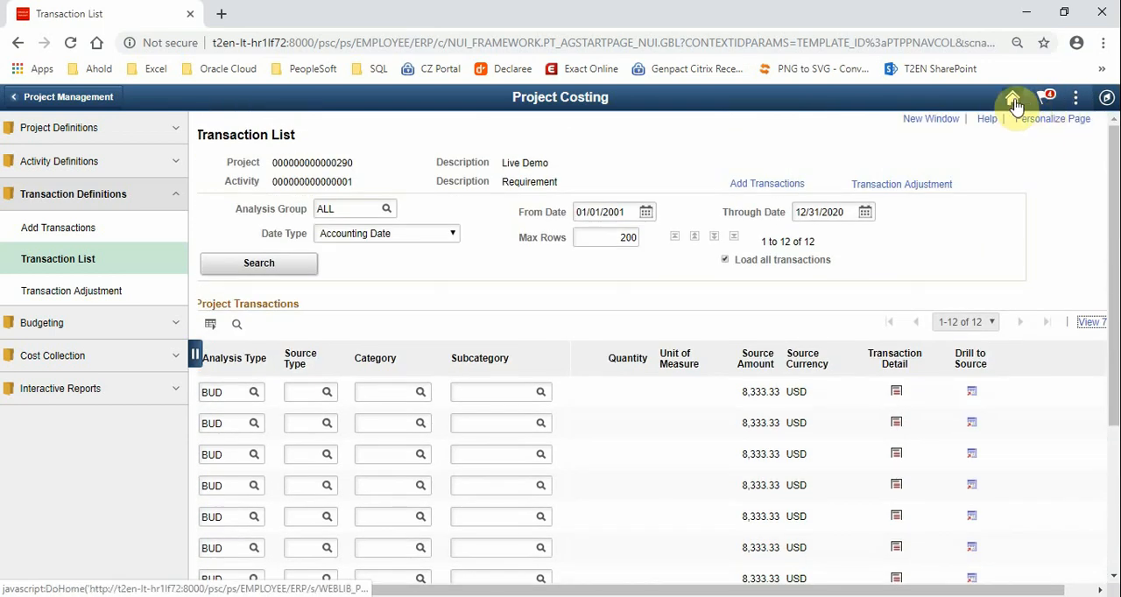
Switch to the Payables Operations homepage and open the Accounts Payable page for adding a new voucher
click(1015, 102)
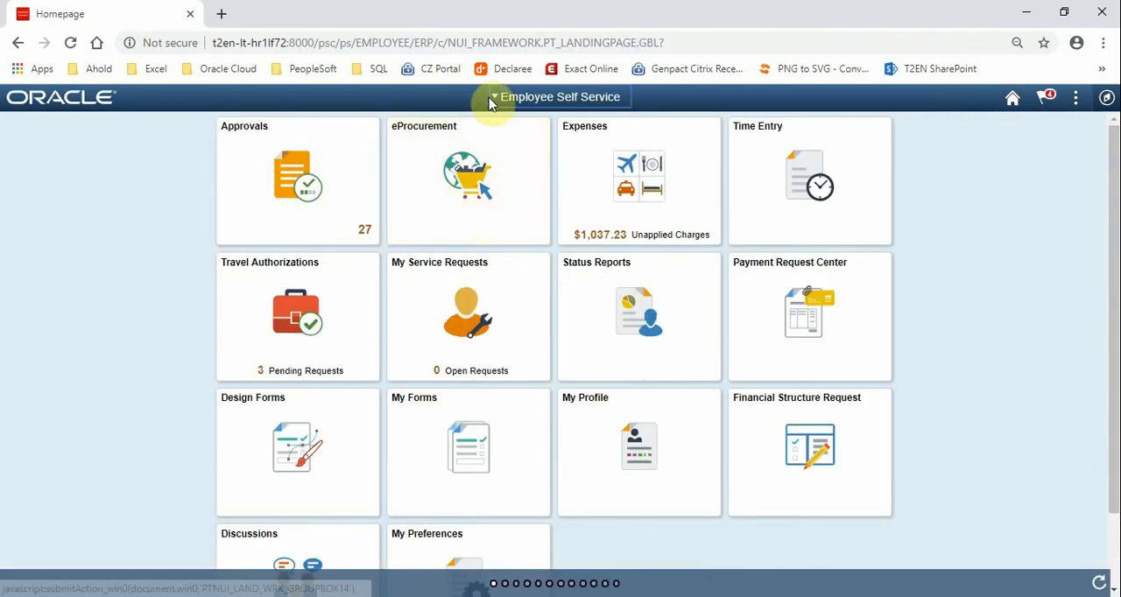
click(483, 95)
scroll(516, 208, down, 3)
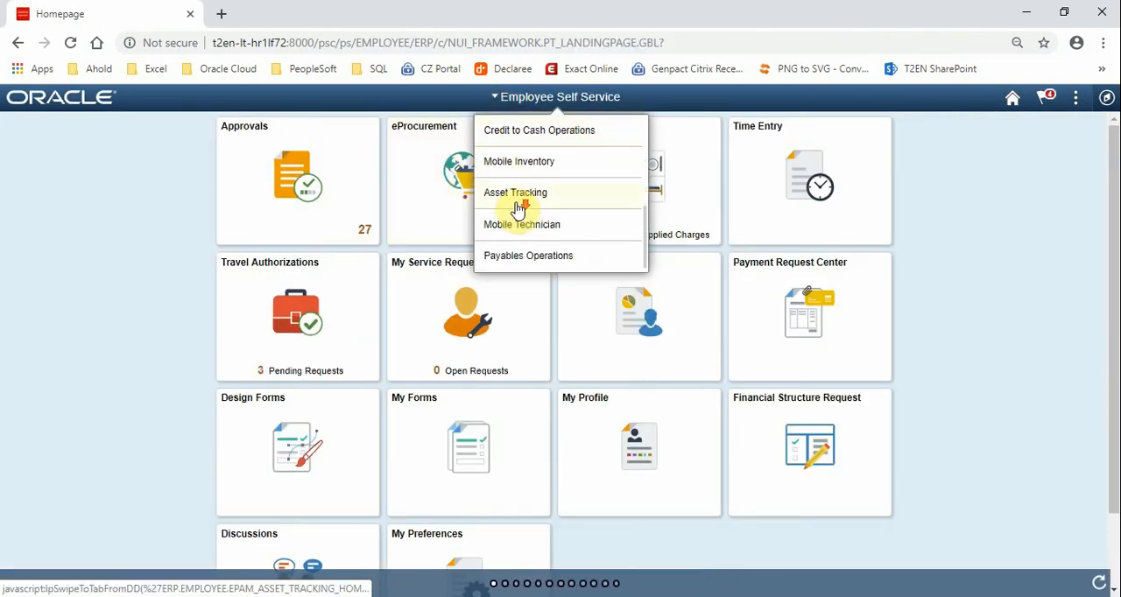
click(513, 256)
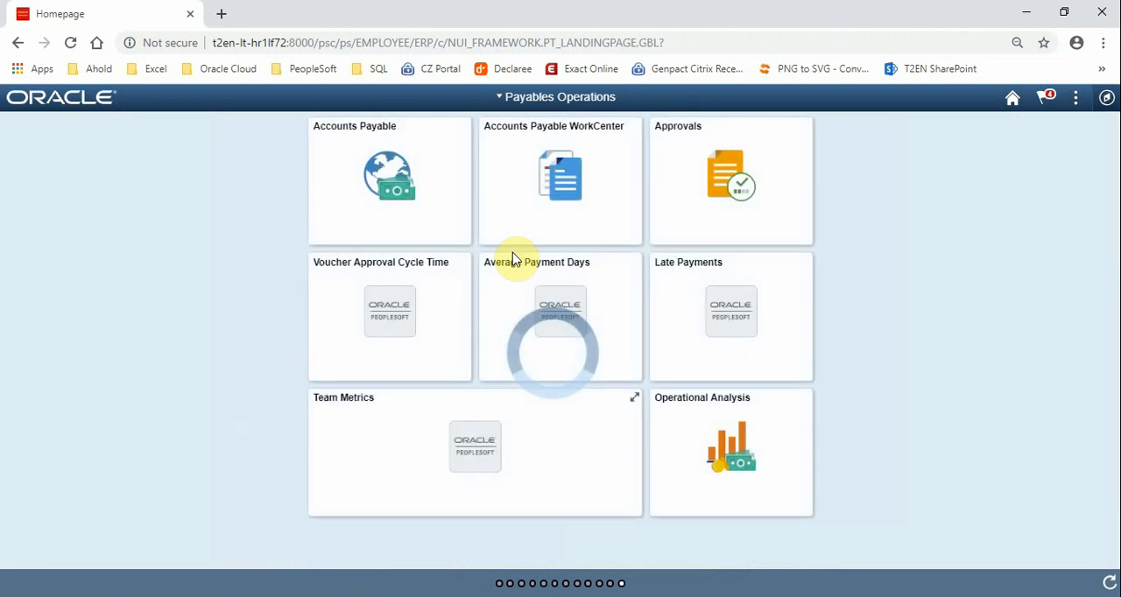
click(341, 140)
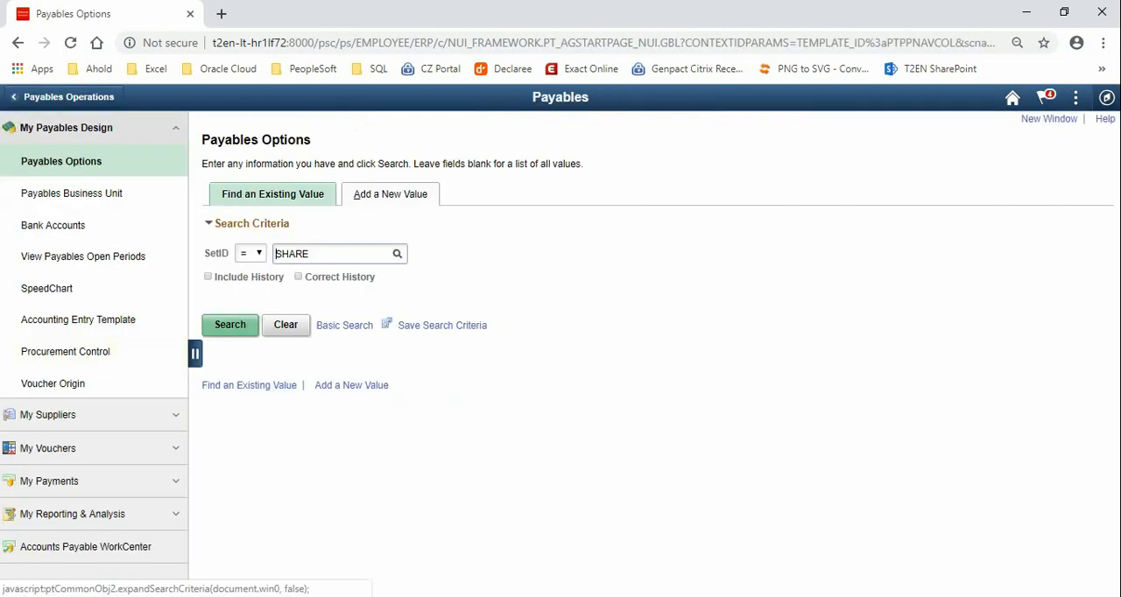
click(42, 451)
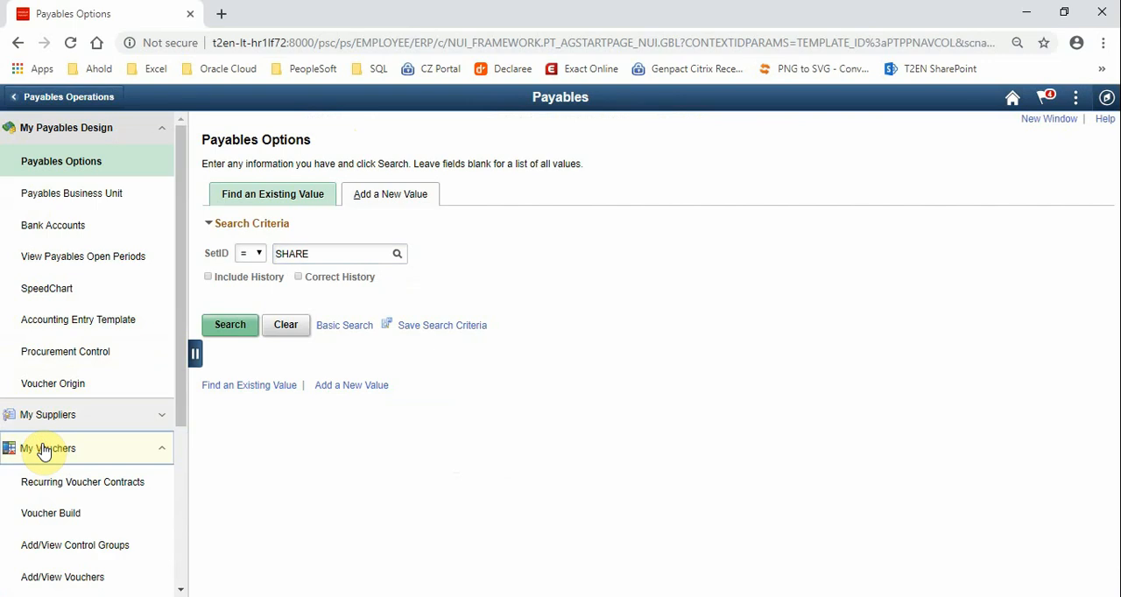
scroll(43, 451, down, 3)
click(58, 338)
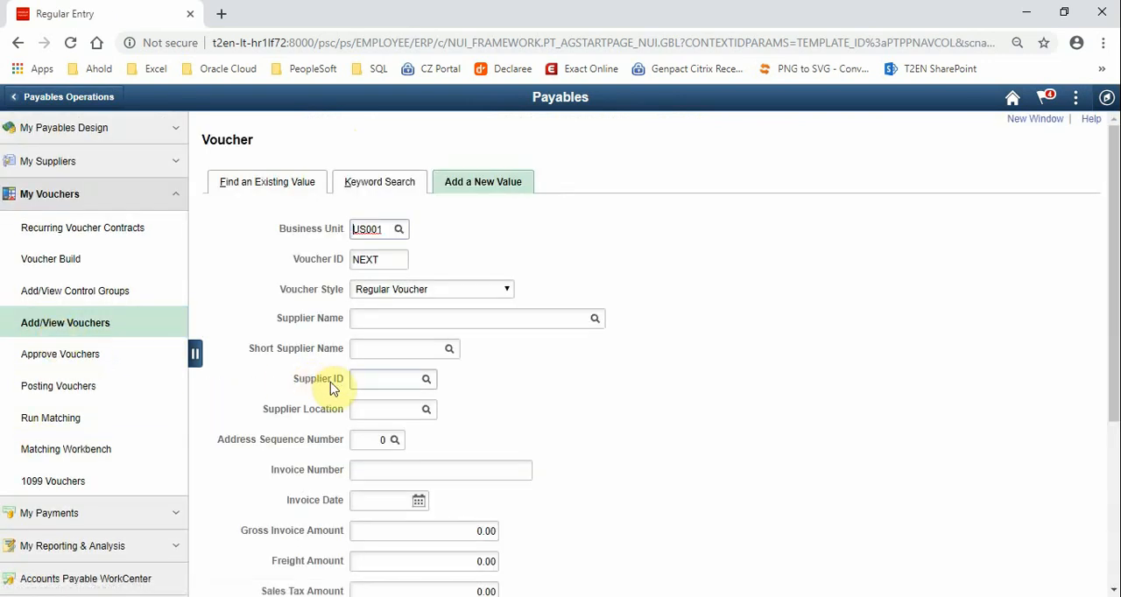
click(368, 378)
text(USa)
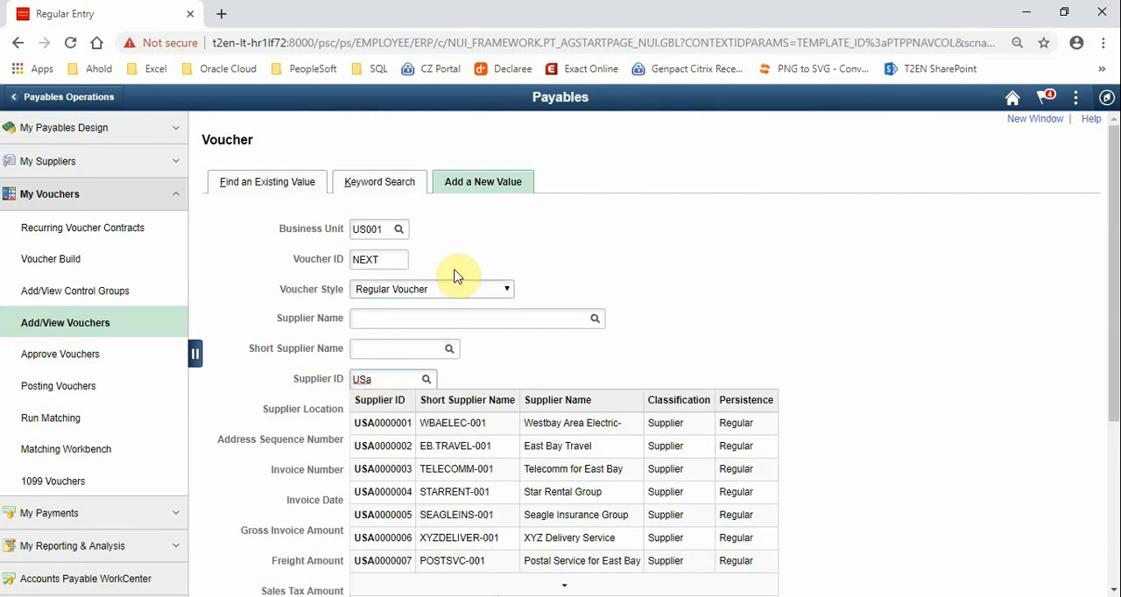
click(393, 243)
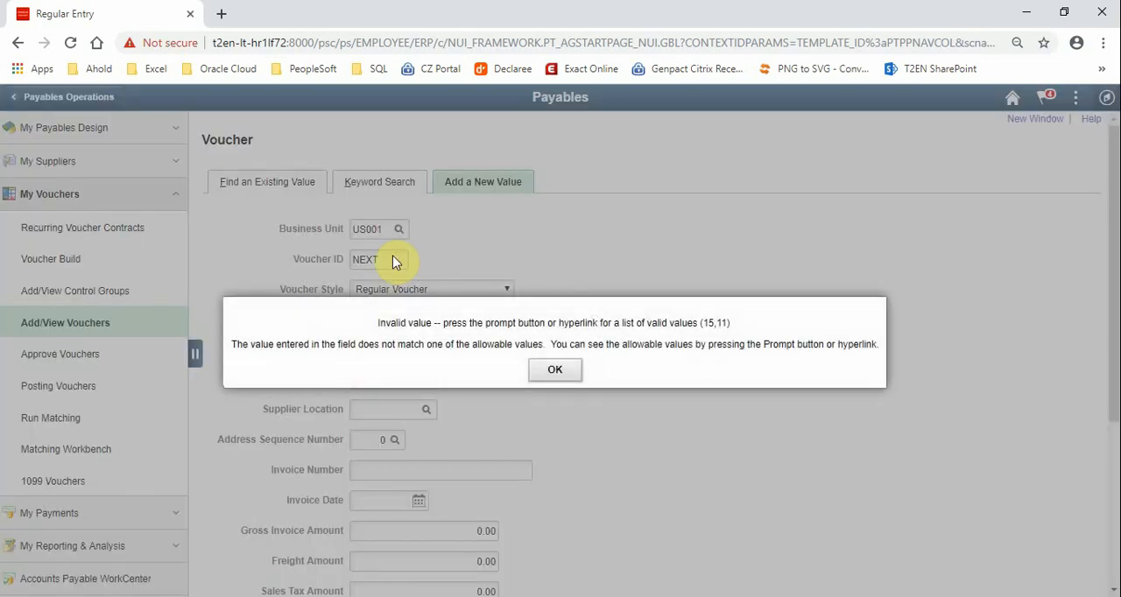
click(537, 375)
key(BackSpace)
key(Tab)
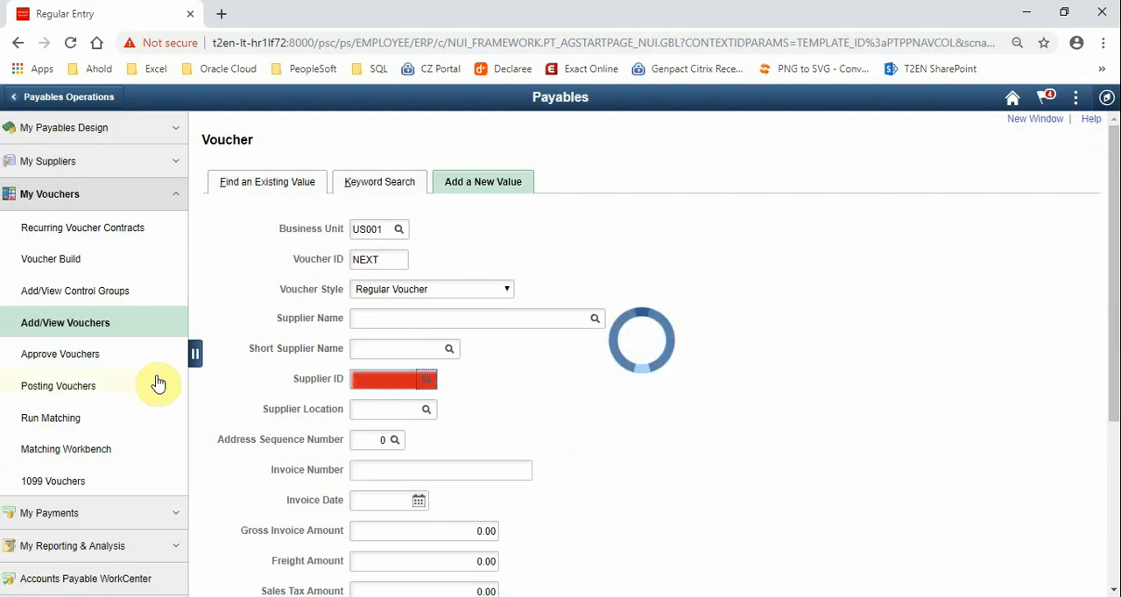
Set the new voucher's business unit to US004 and choose Westbay Area Electric as supplier by its supplier ID
click(381, 233)
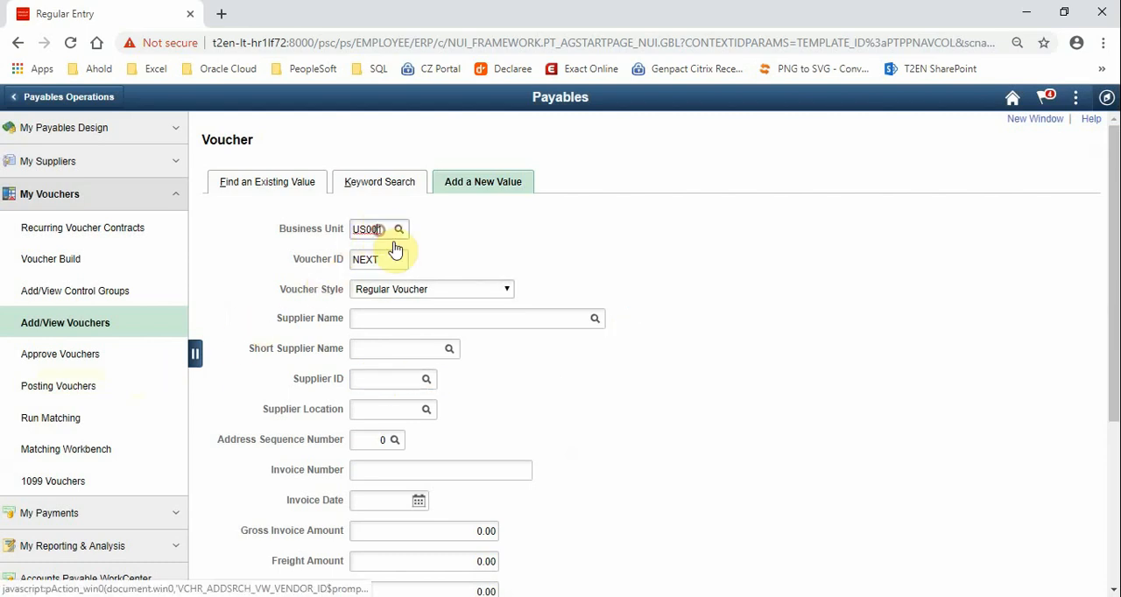
key(BackSpace)
text(4)
key(Tab)
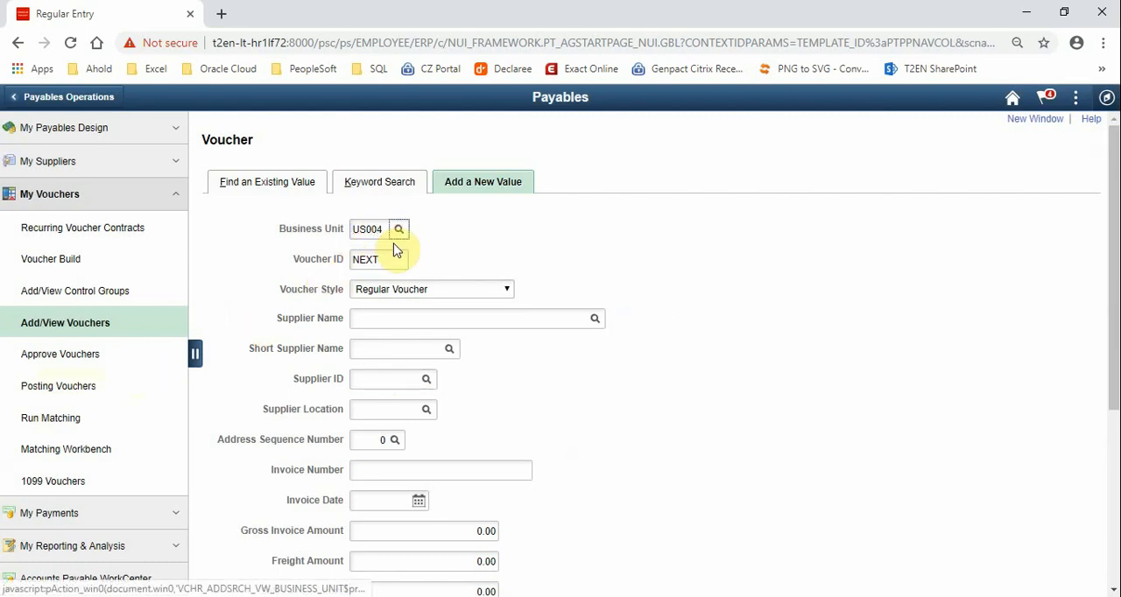
click(394, 378)
text(USA)
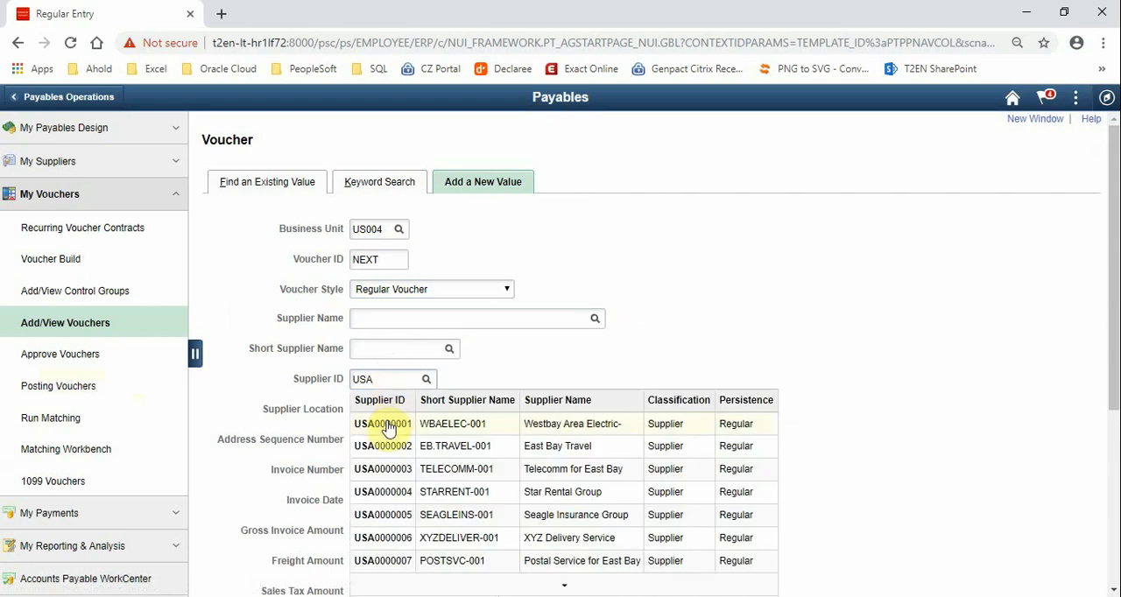
click(390, 422)
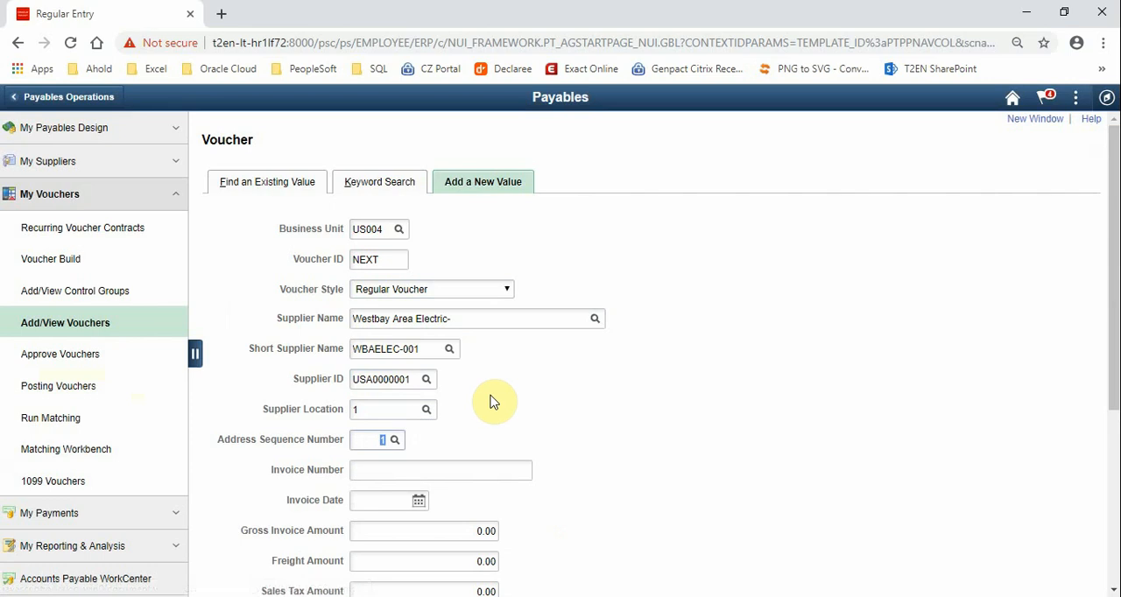
Enter Dell Computer as the voucher's invoice number and set the invoice date to the current date, 03/26/2019
scroll(494, 400, down, 1)
click(383, 383)
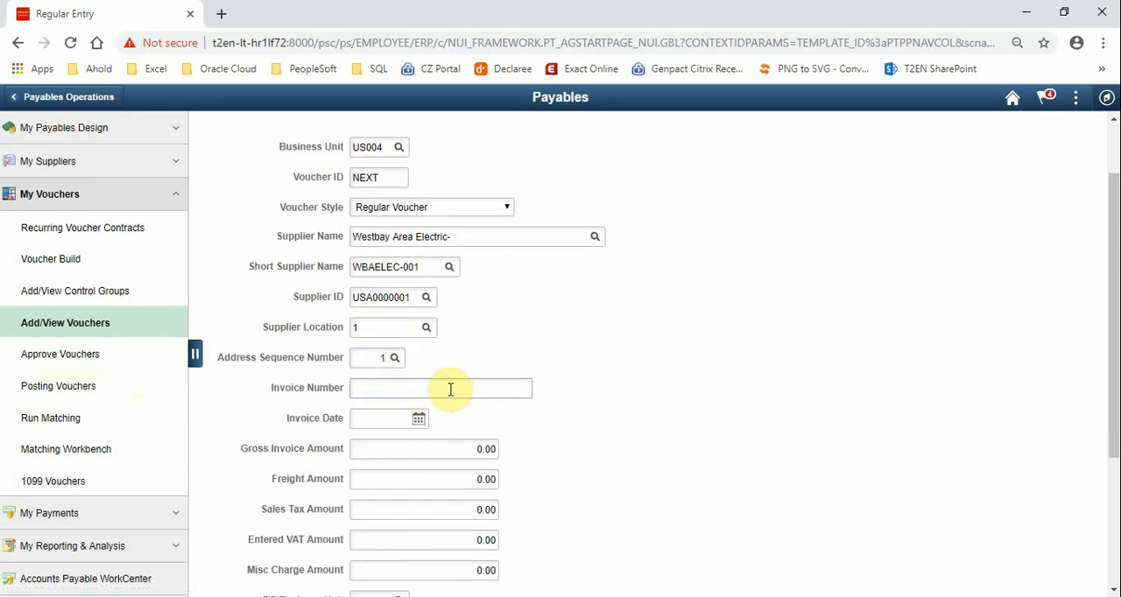
text(Dell Computer)
click(418, 418)
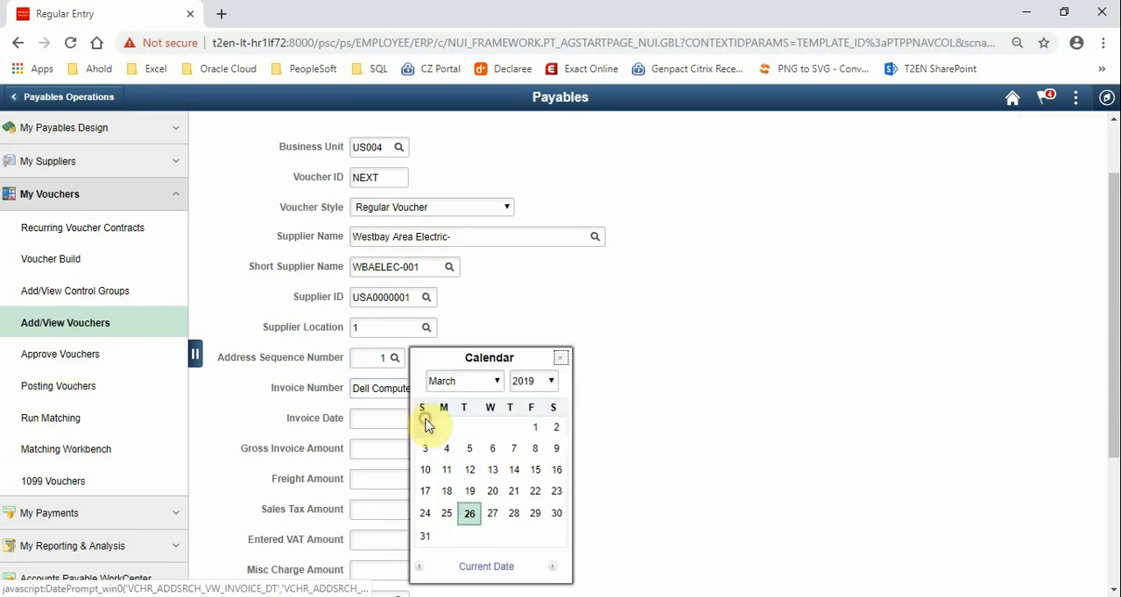
click(499, 564)
Set the gross invoice amount to 1000, flag the voucher as tax exempt and add it, accepting the duplicate invoice warning
scroll(492, 498, down, 2)
click(445, 285)
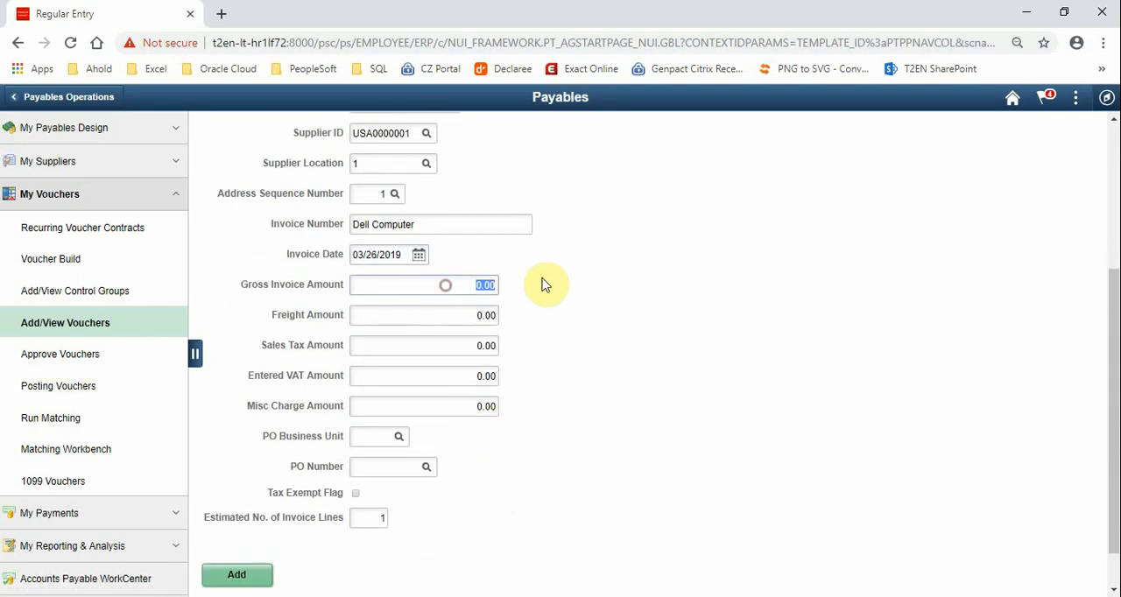
text(1000)
key(Tab)
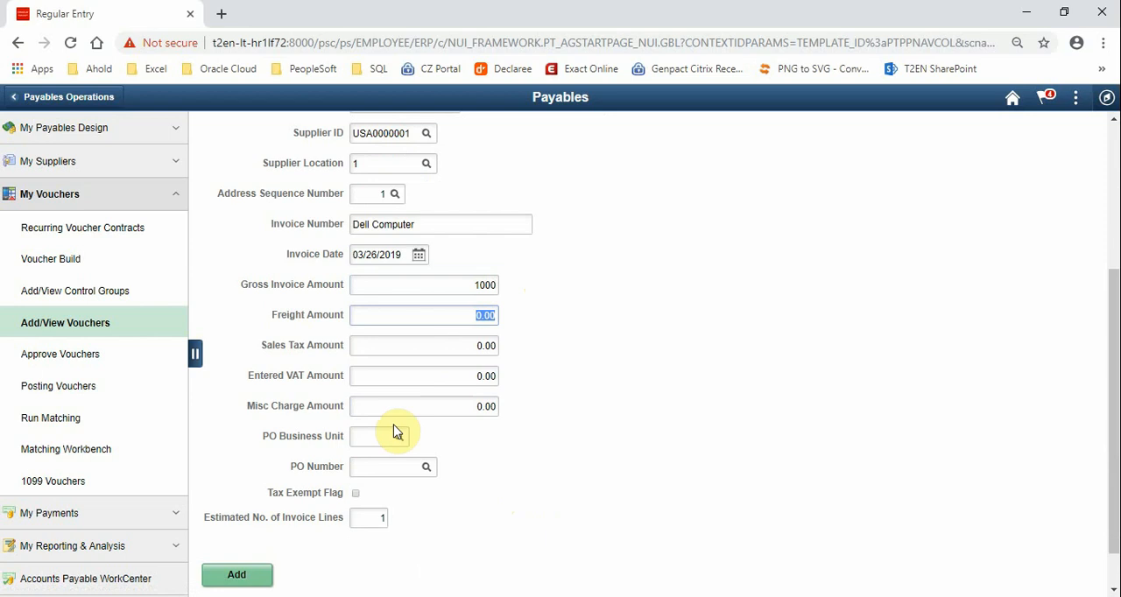
click(356, 493)
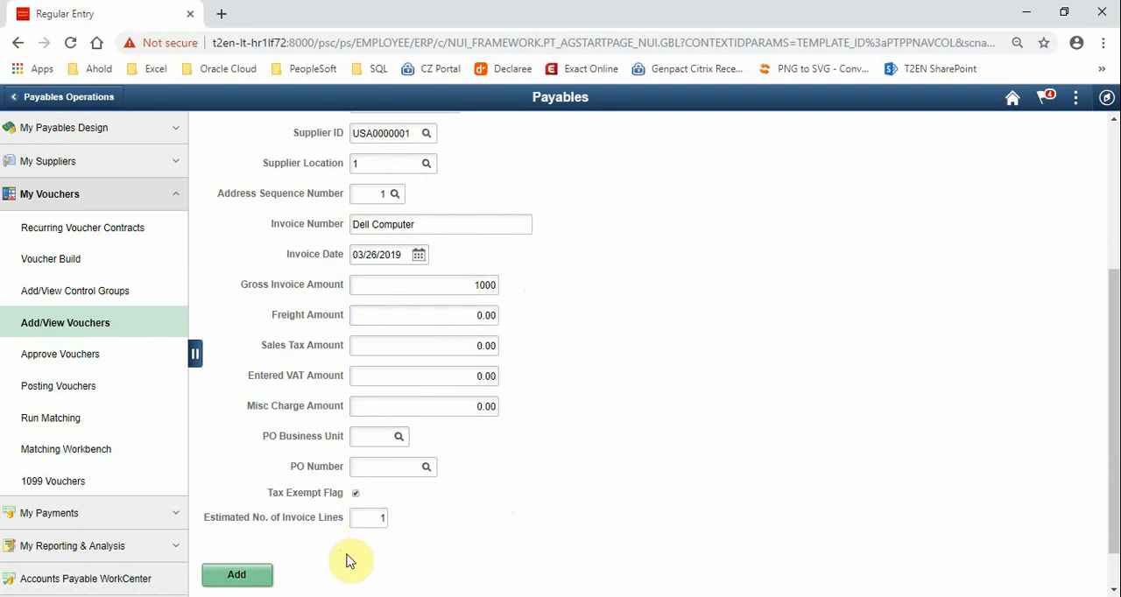
click(257, 578)
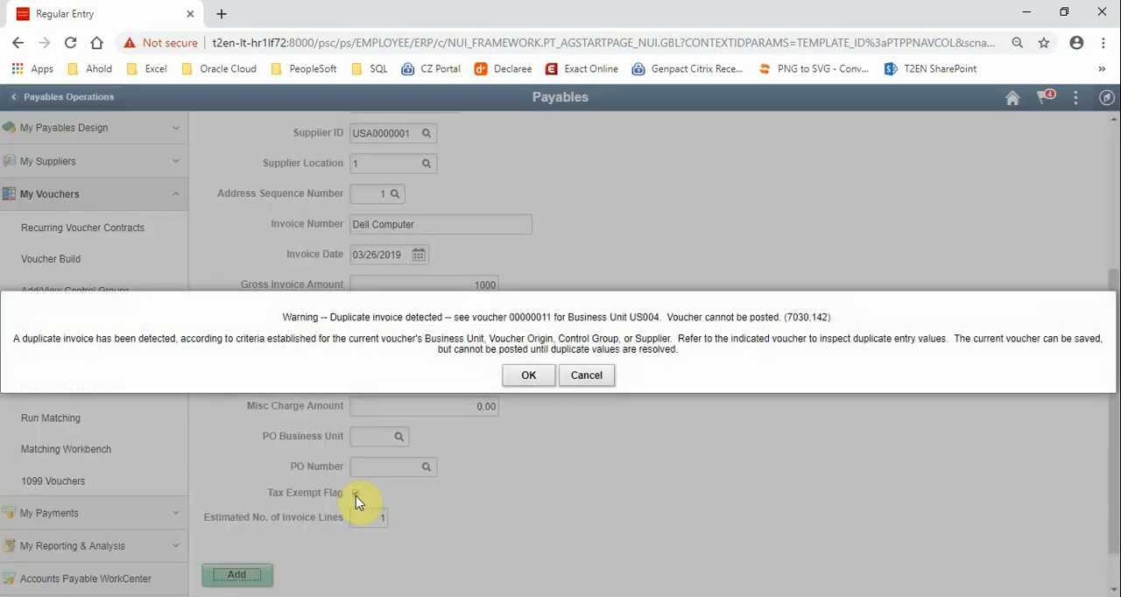
click(525, 375)
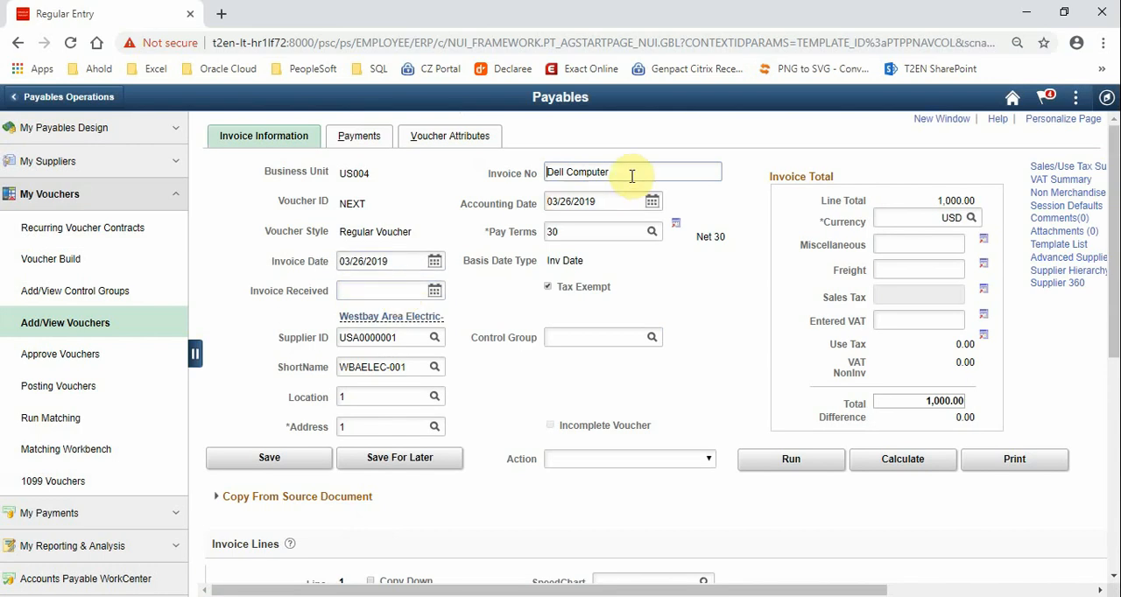
Change the voucher's invoice number to Dell Computer 2
click(628, 172)
text(2)
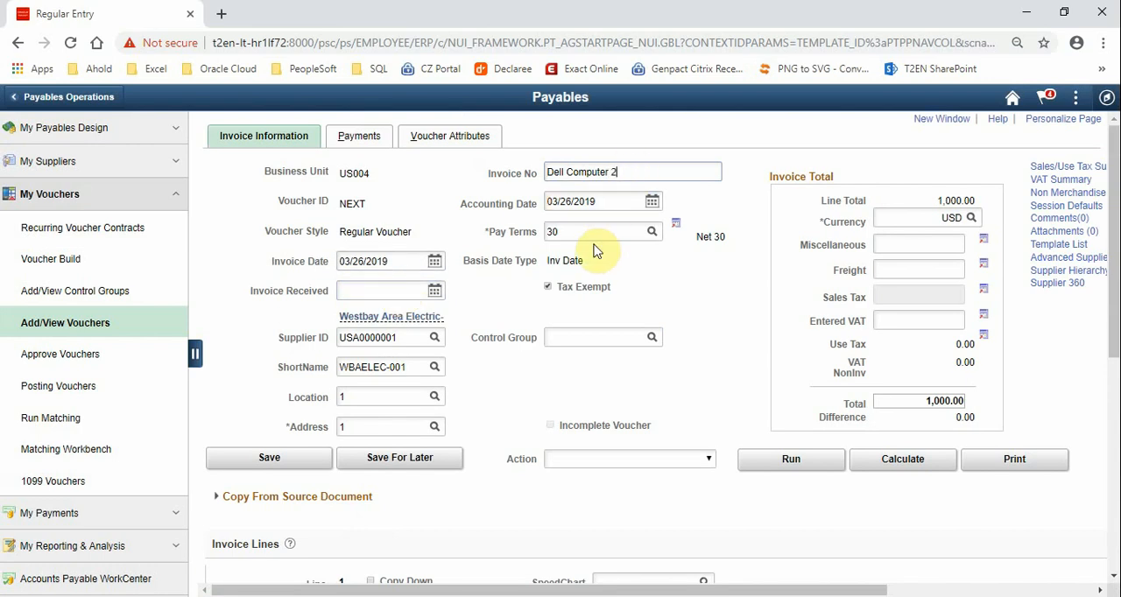
key(Tab)
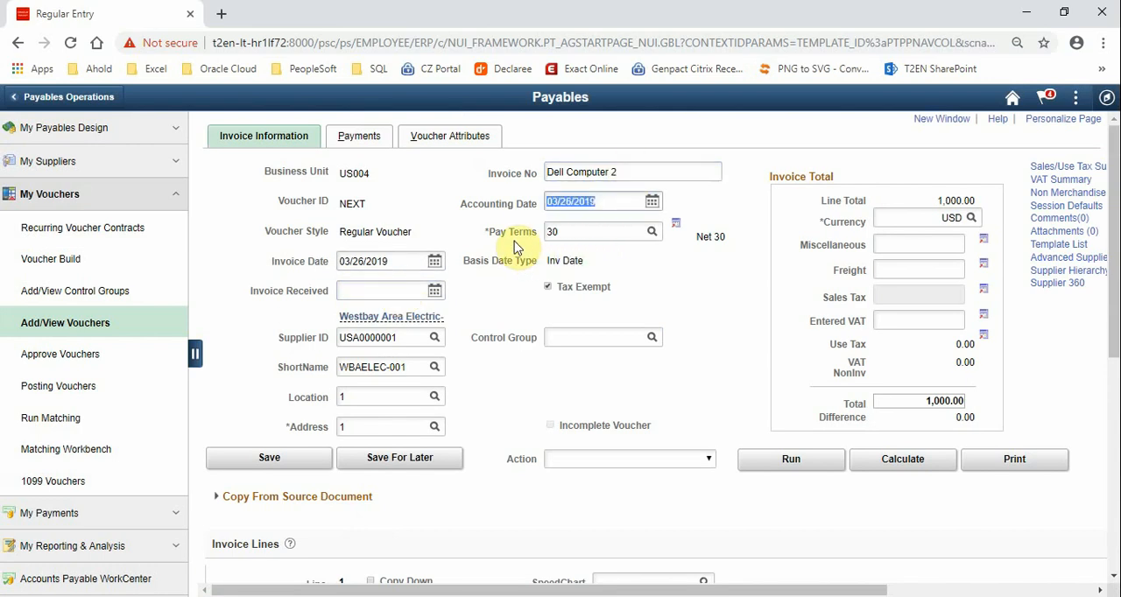
click(438, 179)
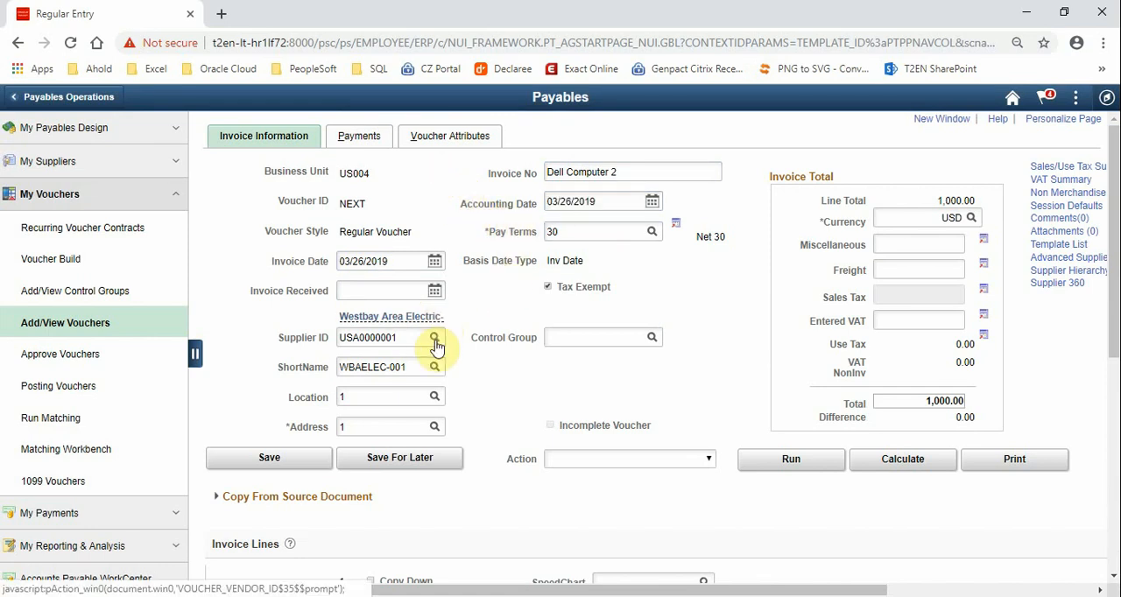
Set the account of the voucher's distribution line 1 to 500500
scroll(437, 346, down, 5)
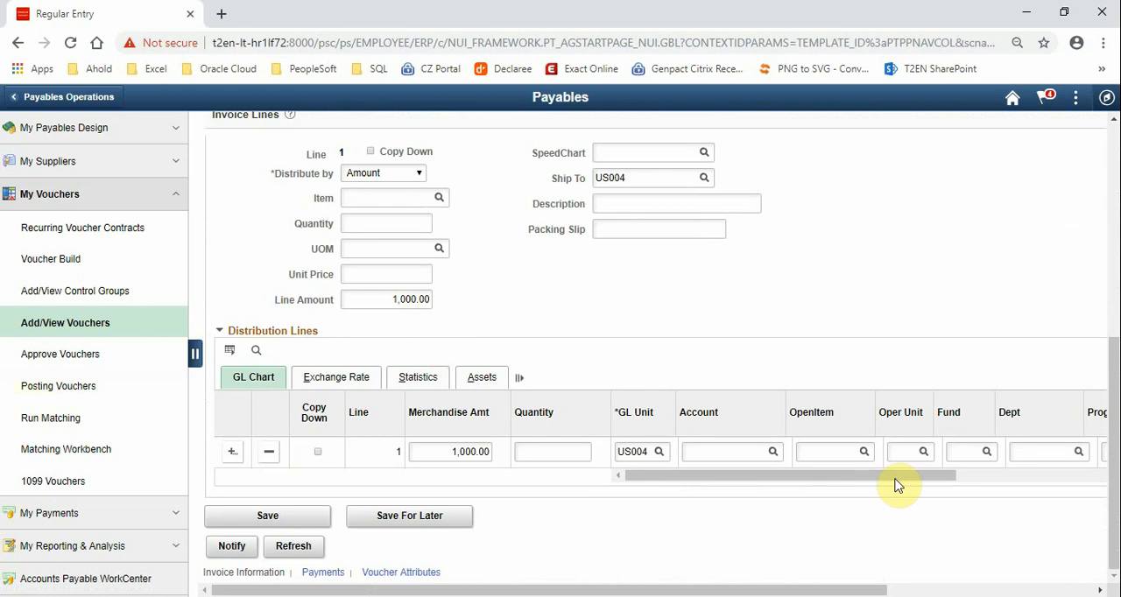
click(709, 457)
text(5)
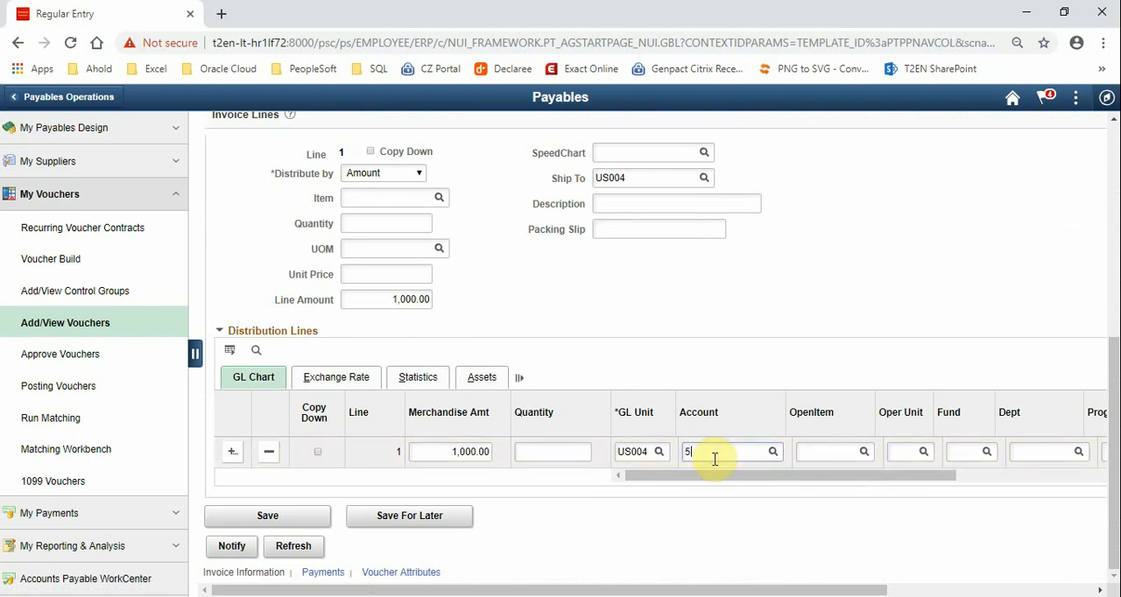
text(000)
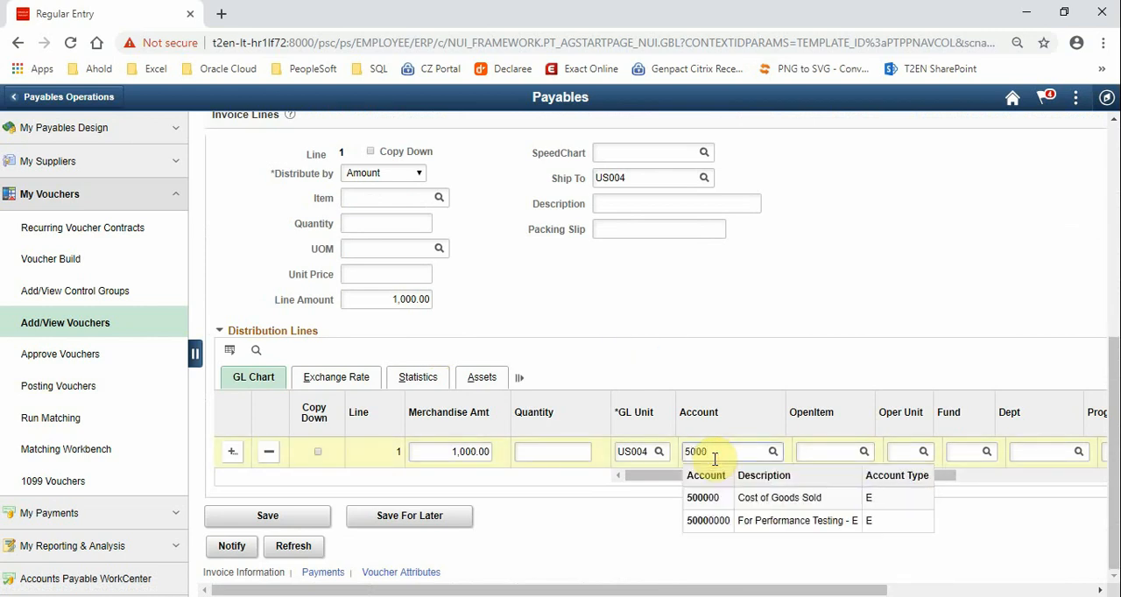
text(500)
click(709, 499)
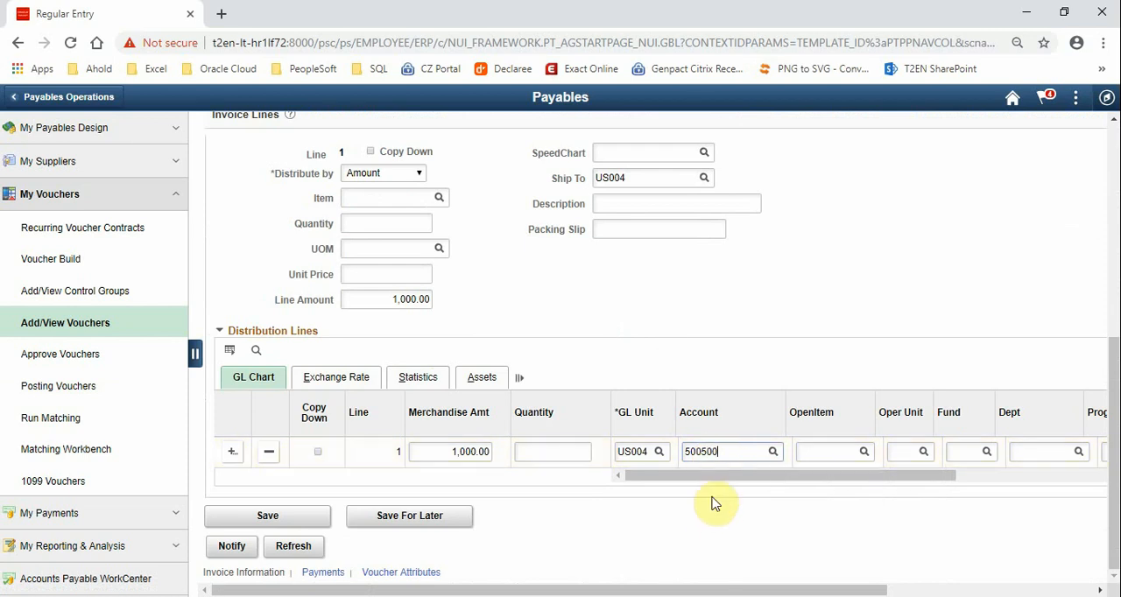
Charge distribution line 1 to PC business unit US004, the Live Demo project and its Requirement activity
drag(692, 482, 931, 487)
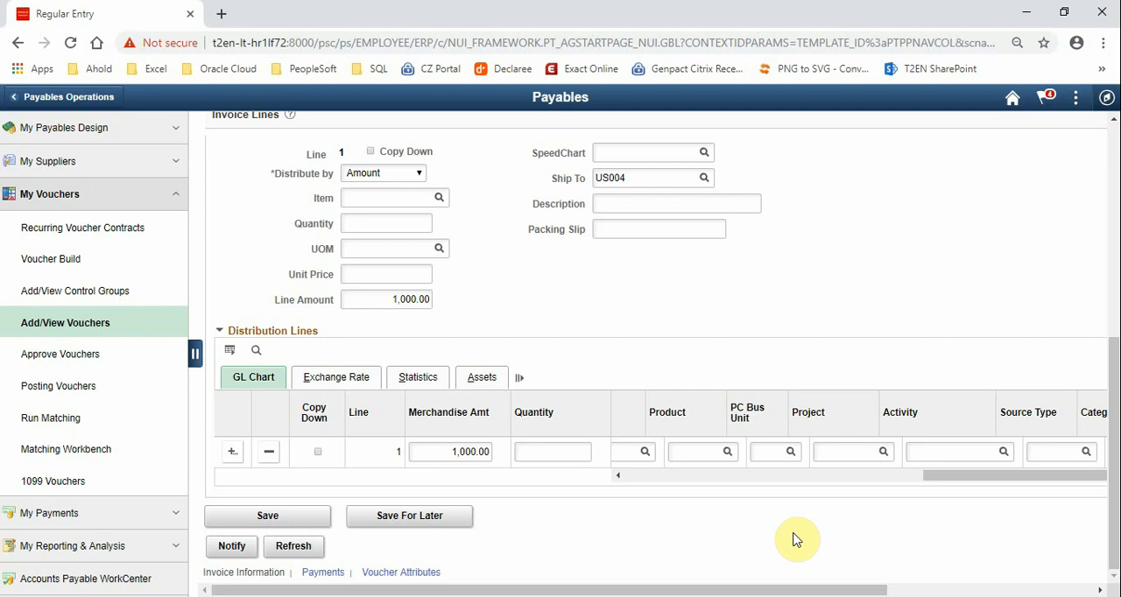
click(773, 451)
text(US004)
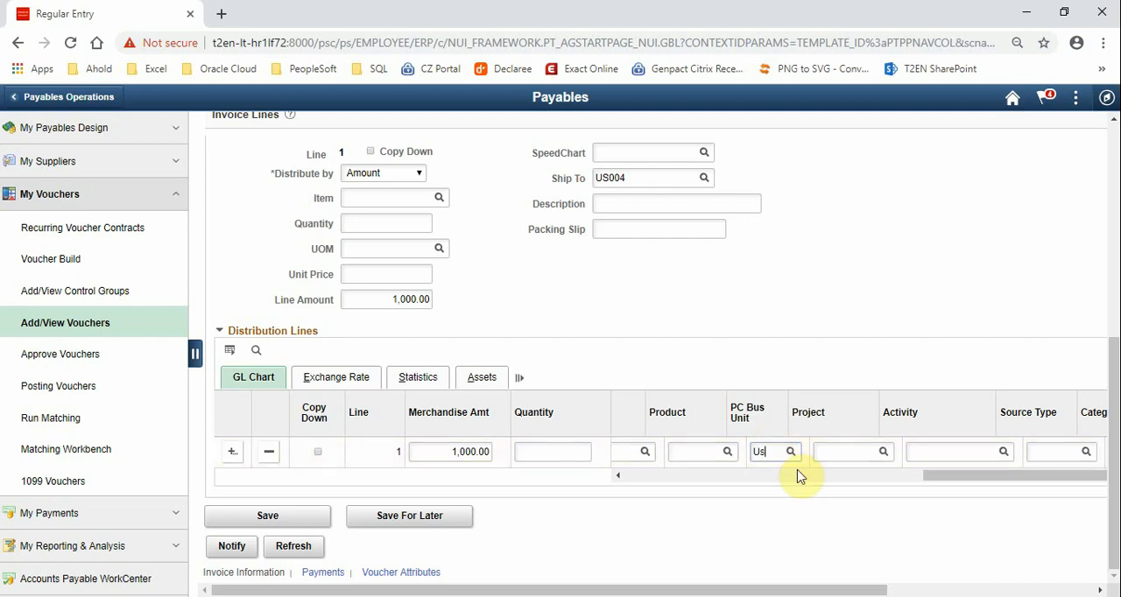
key(Tab)
click(882, 451)
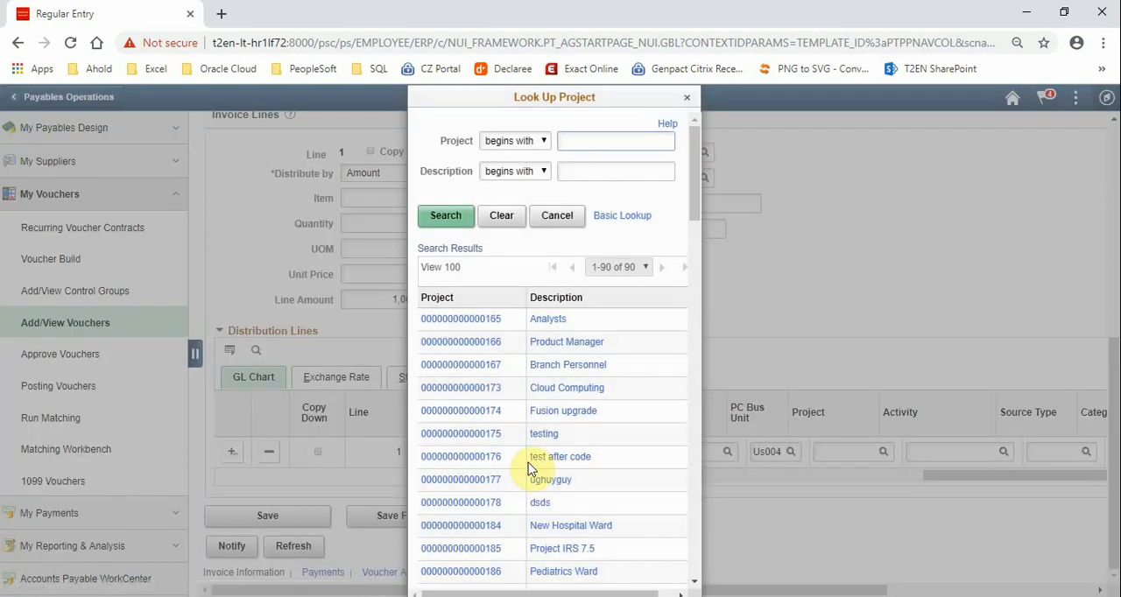
scroll(532, 462, down, 3)
scroll(486, 547, down, 2)
scroll(485, 547, down, 3)
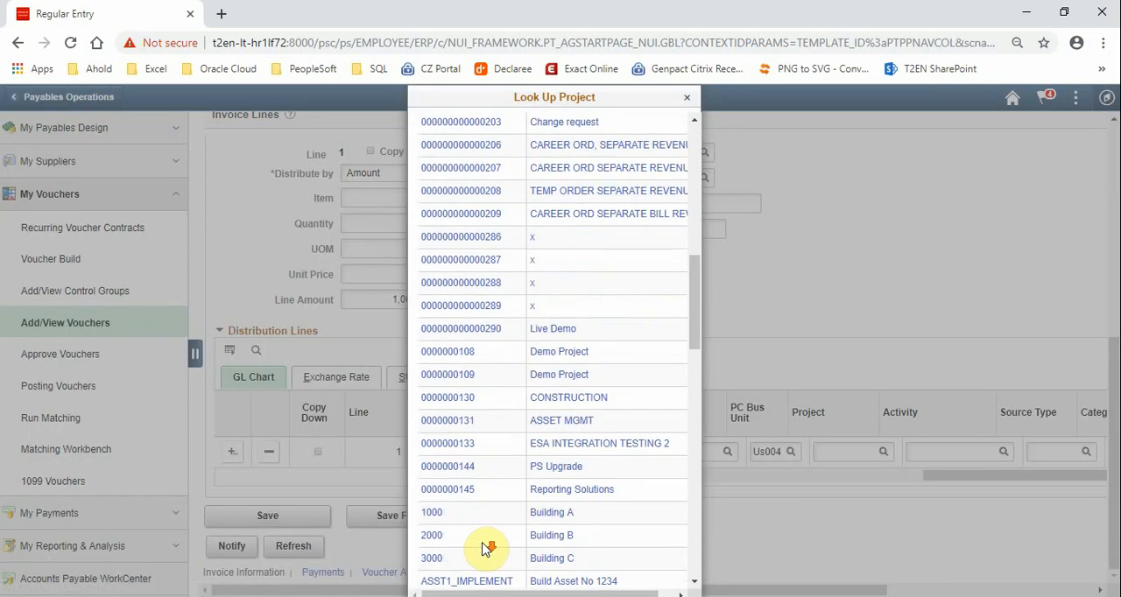
click(488, 330)
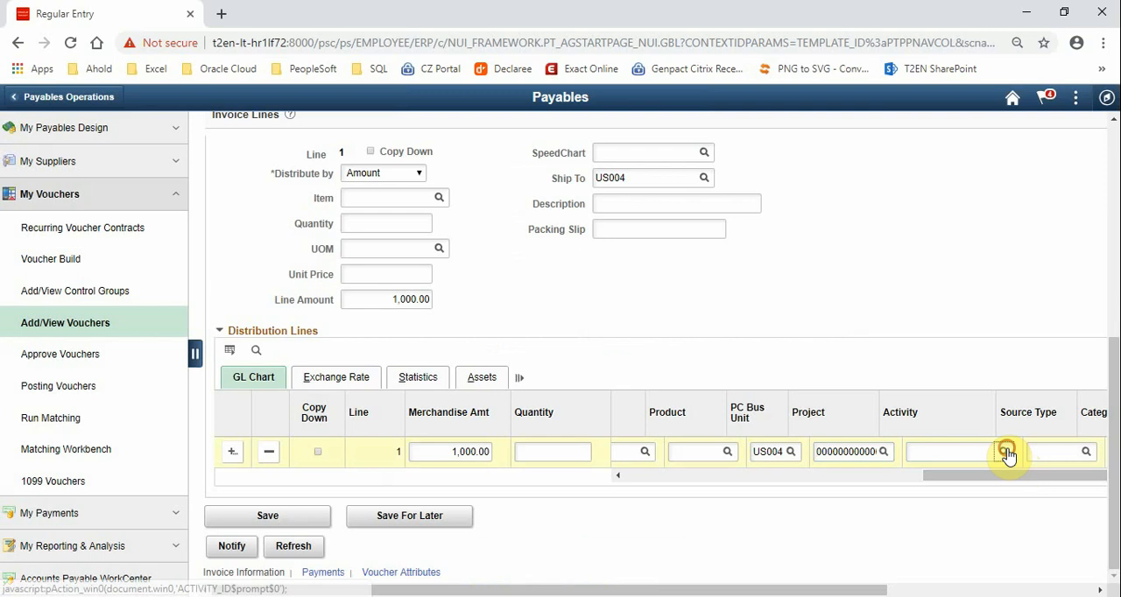
click(1005, 454)
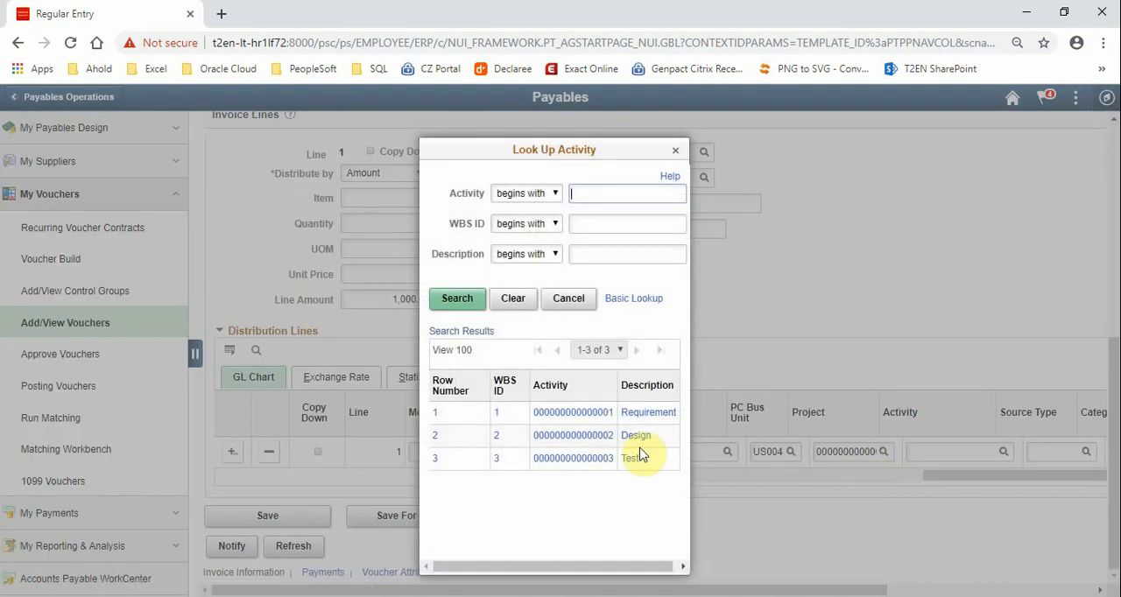
click(579, 412)
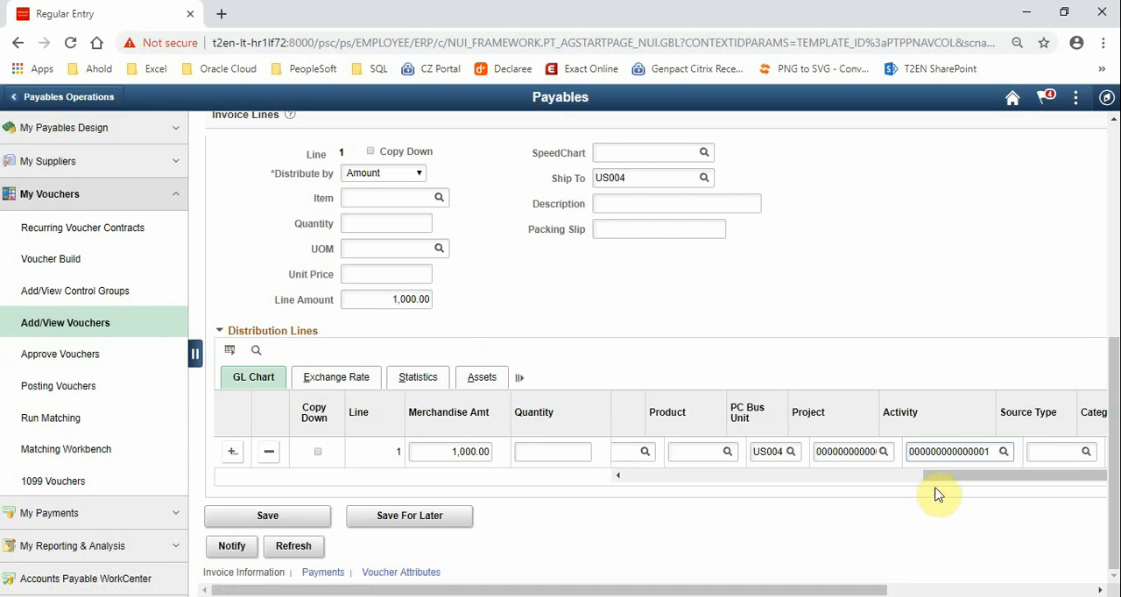
Save the voucher and run the Voucher Post action on it, choosing to wait for the process to complete
drag(936, 474, 618, 481)
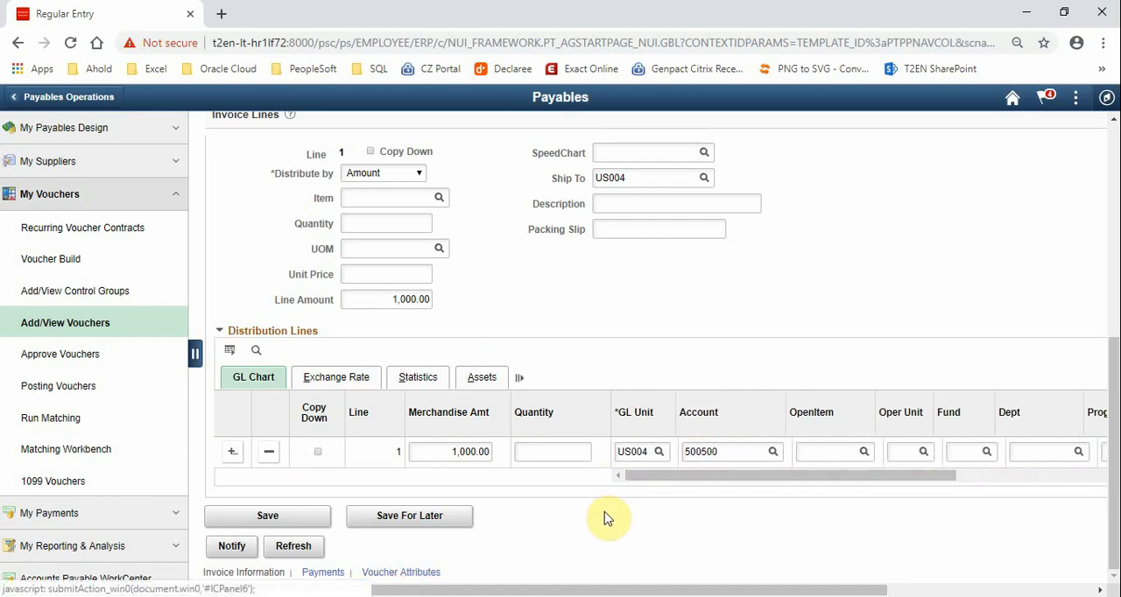
click(268, 517)
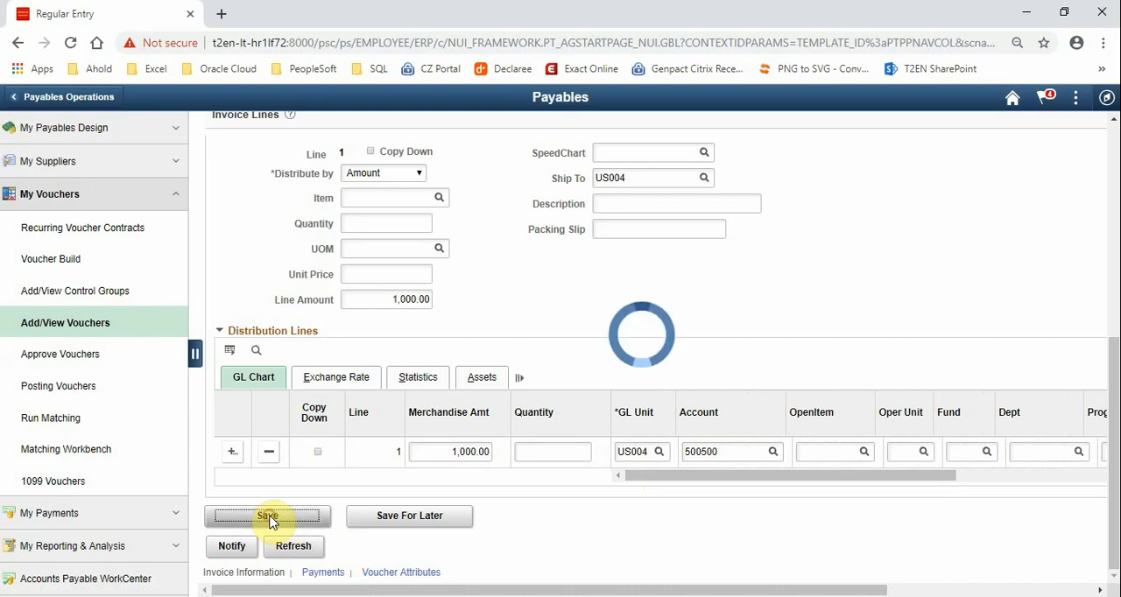
scroll(578, 534, up, 5)
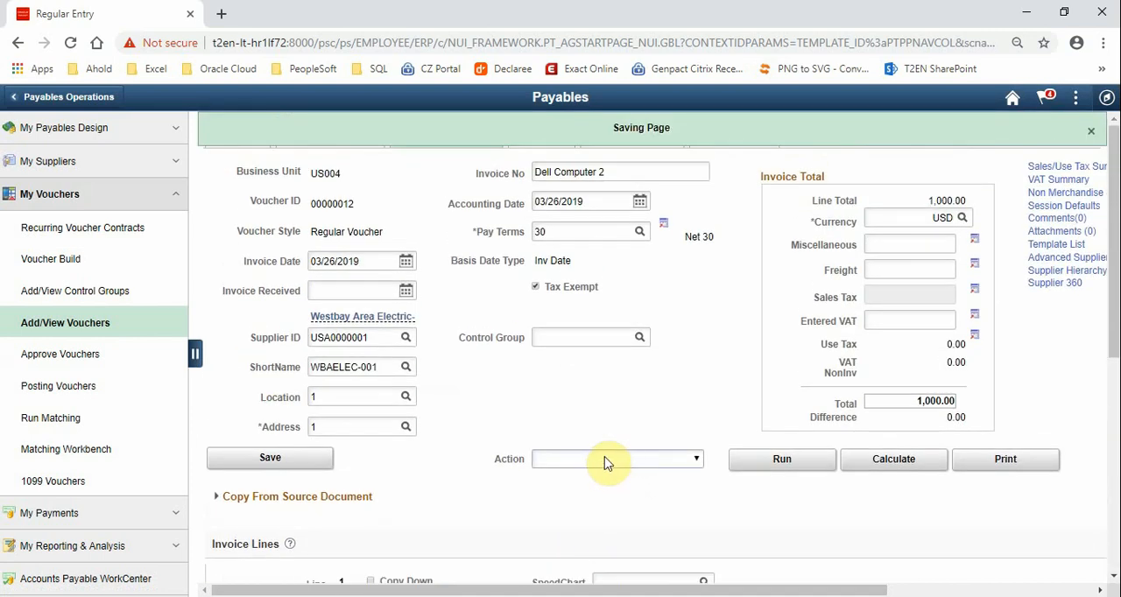
click(604, 458)
click(591, 501)
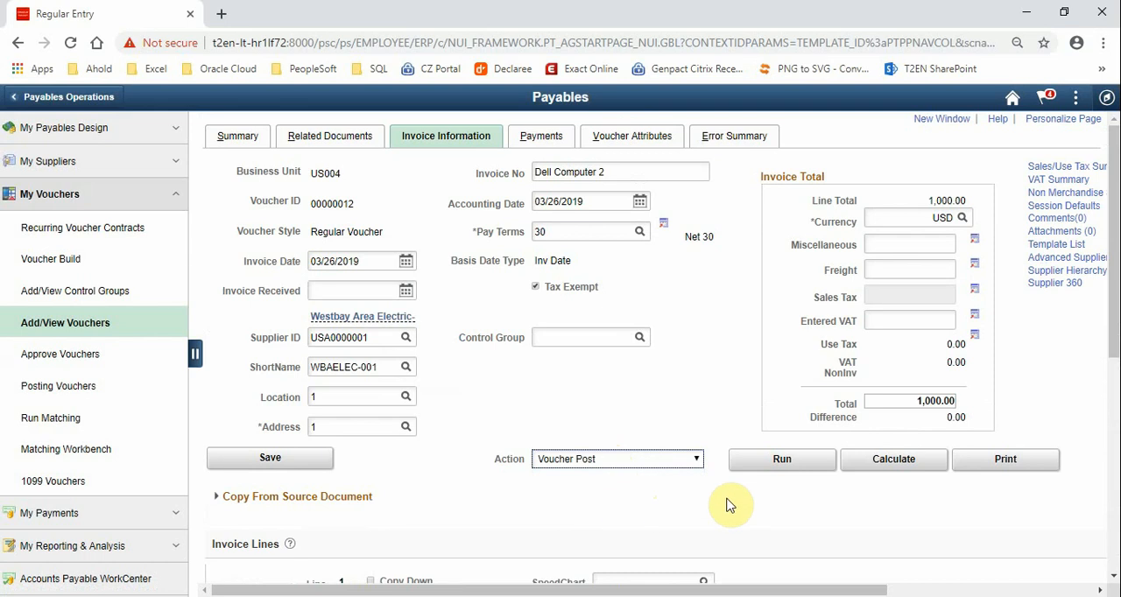
click(779, 464)
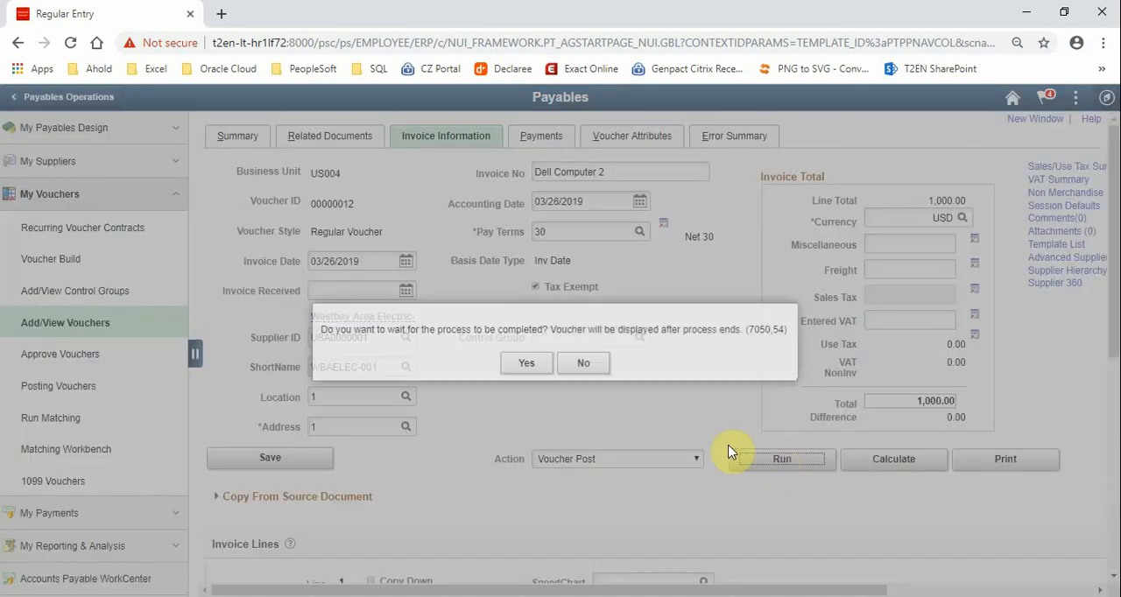
click(525, 363)
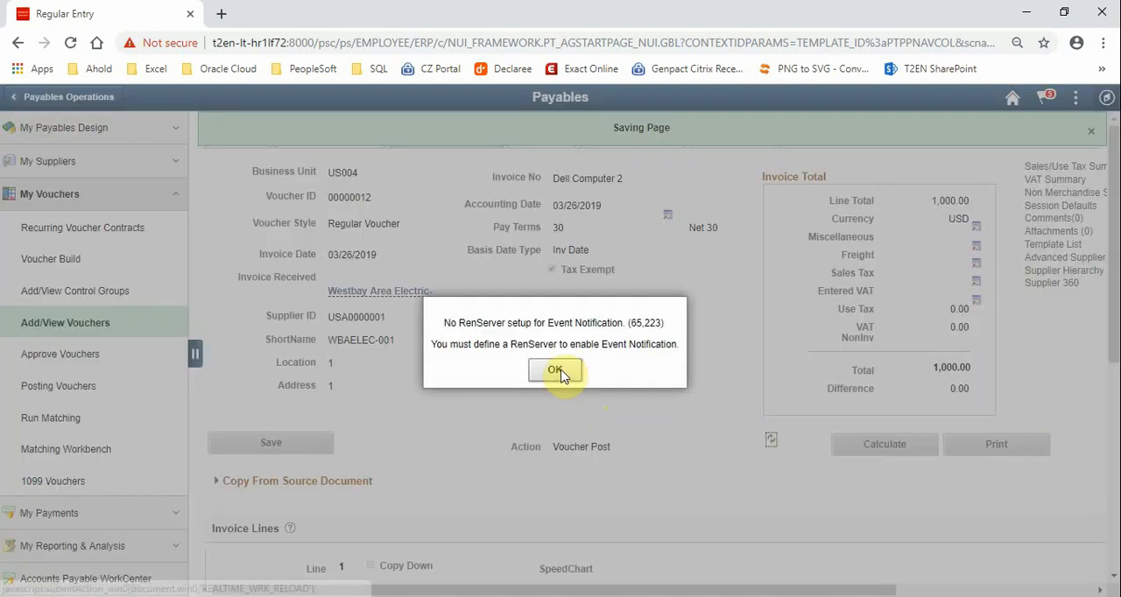
Refresh the voucher page after the posting run and check the voucher's post status in its summary
click(554, 370)
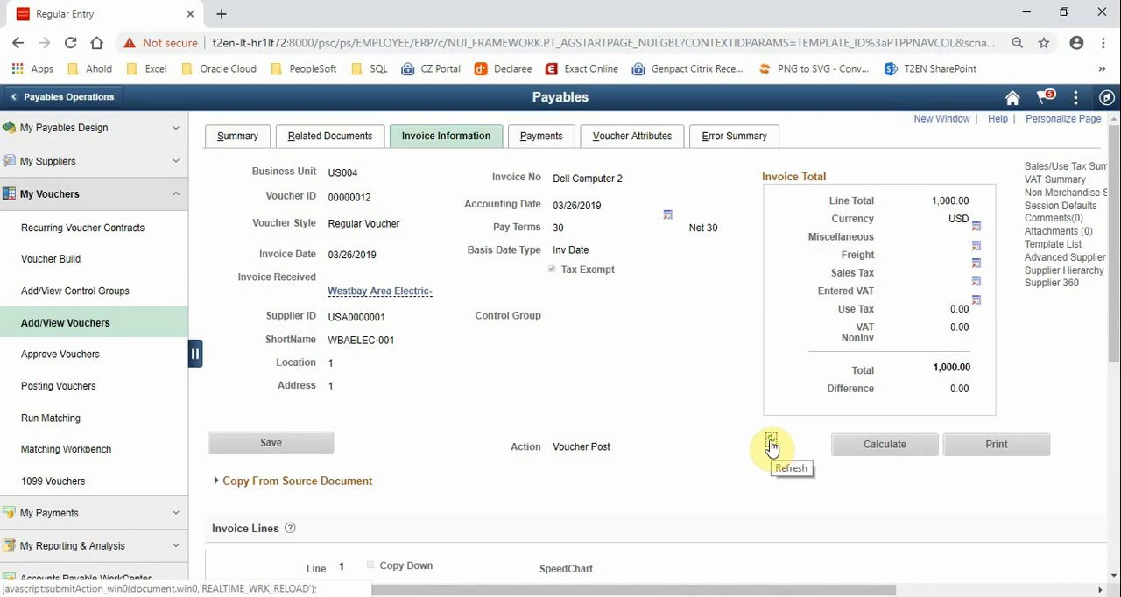
click(770, 445)
click(770, 444)
click(770, 444)
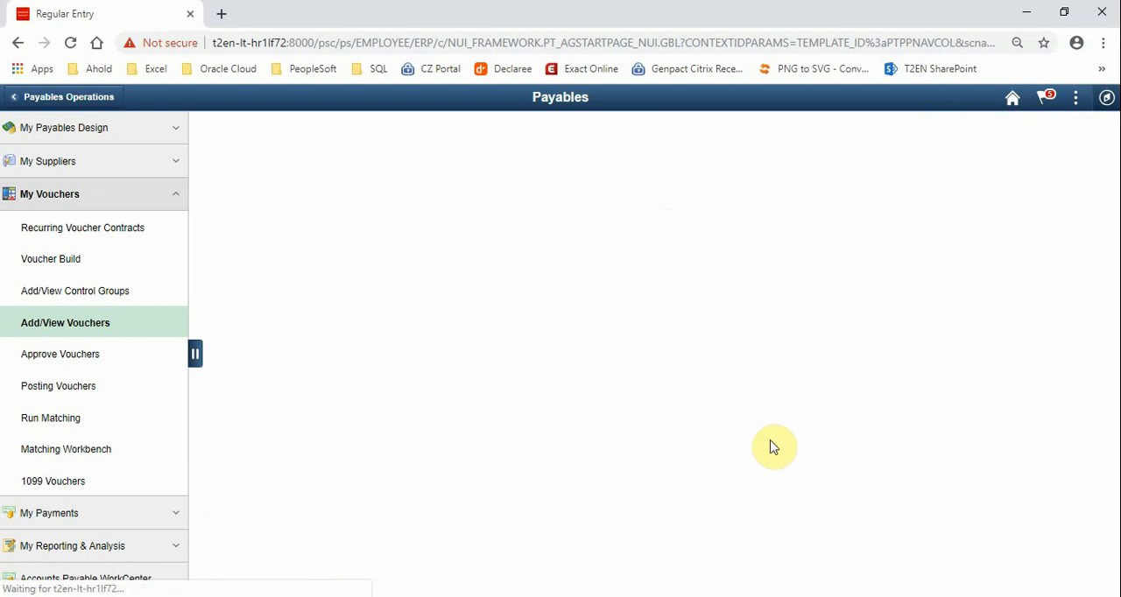
click(251, 129)
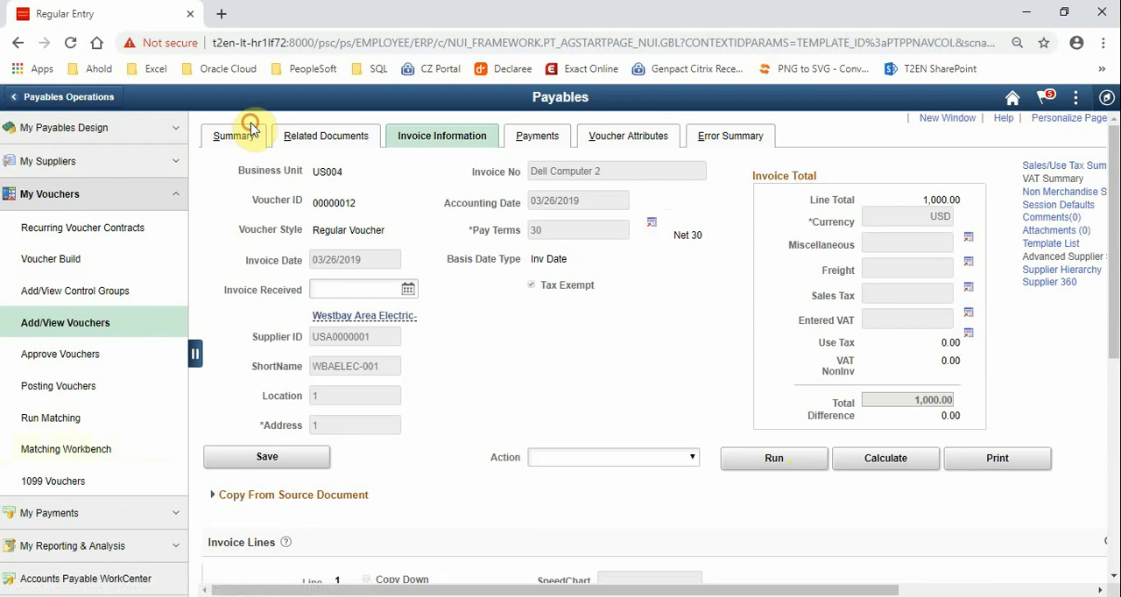
drag(340, 357, 320, 387)
click(320, 387)
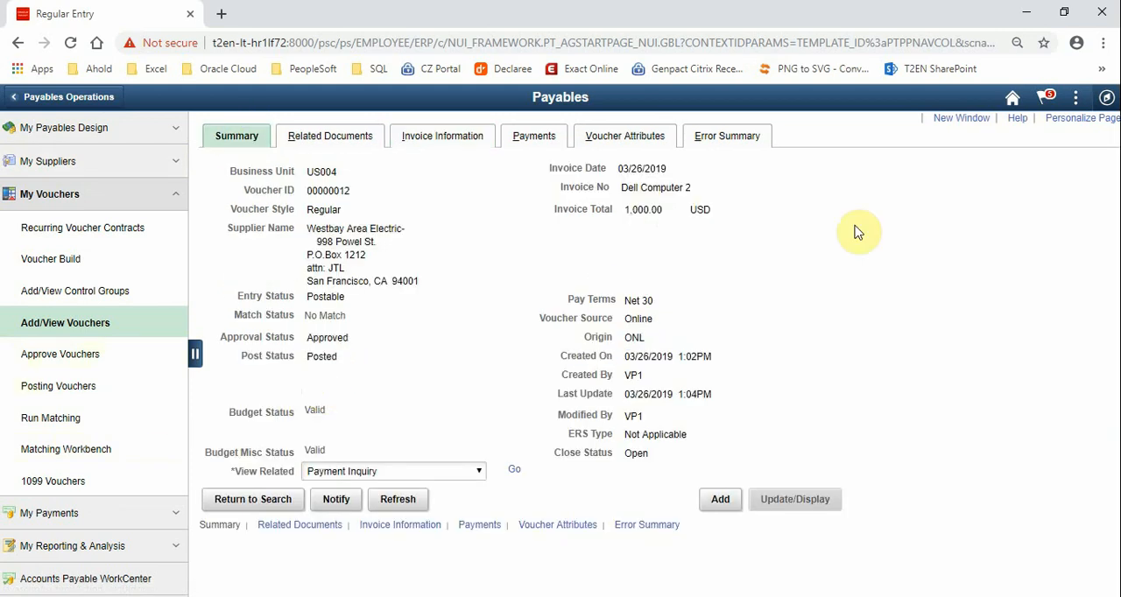
Return to the homepage, switch to the Project Management homepage and open Project Costing
click(1011, 101)
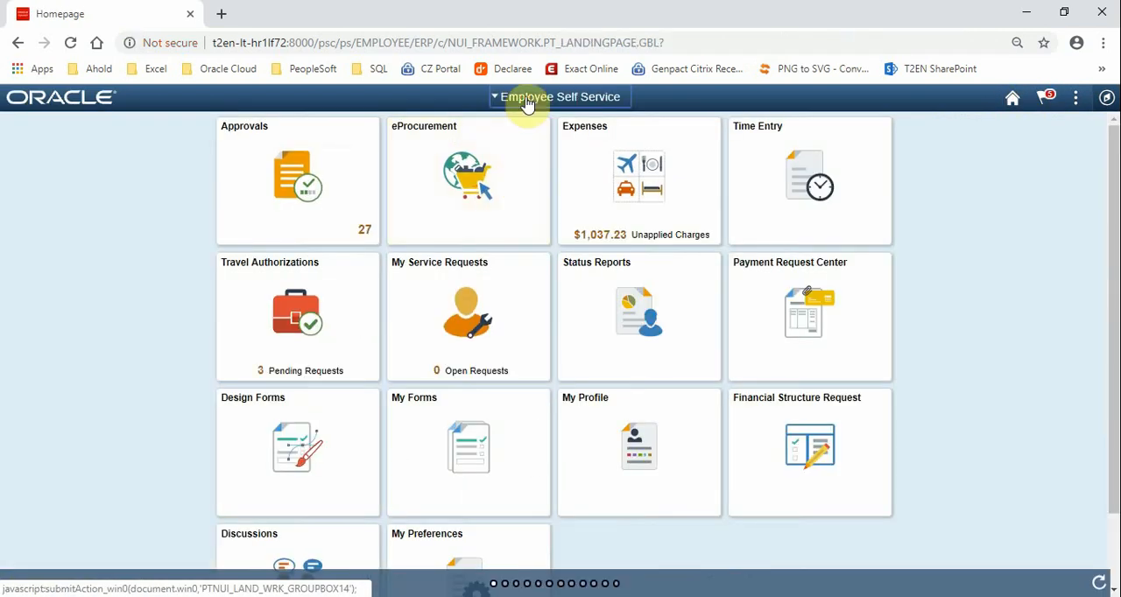
click(526, 101)
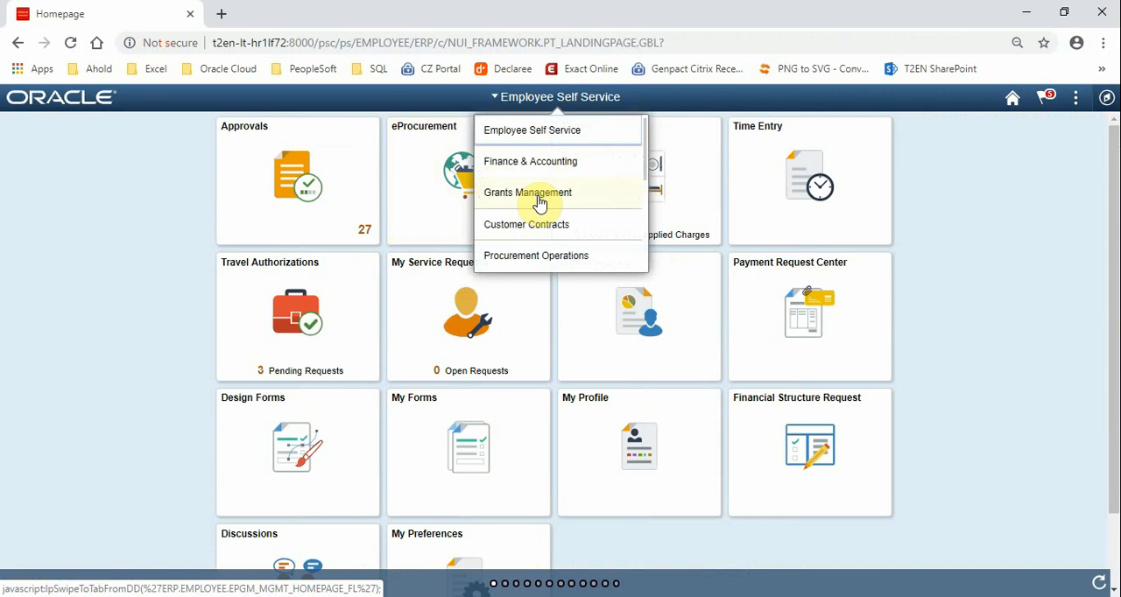
scroll(529, 208, down, 3)
scroll(536, 197, up, 1)
scroll(538, 198, up, 1)
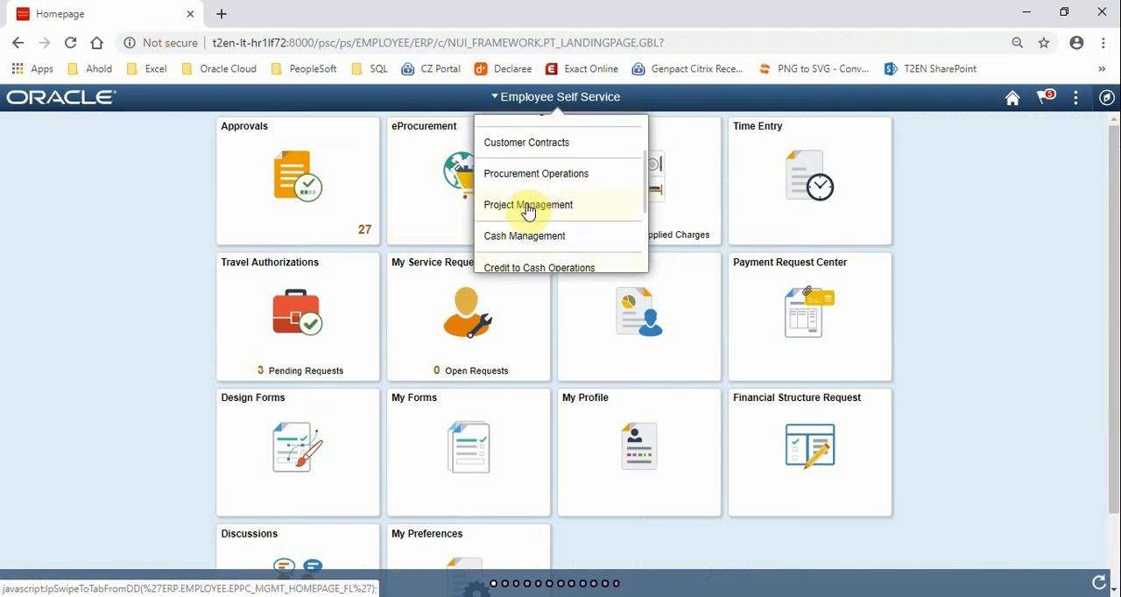
click(526, 208)
click(571, 133)
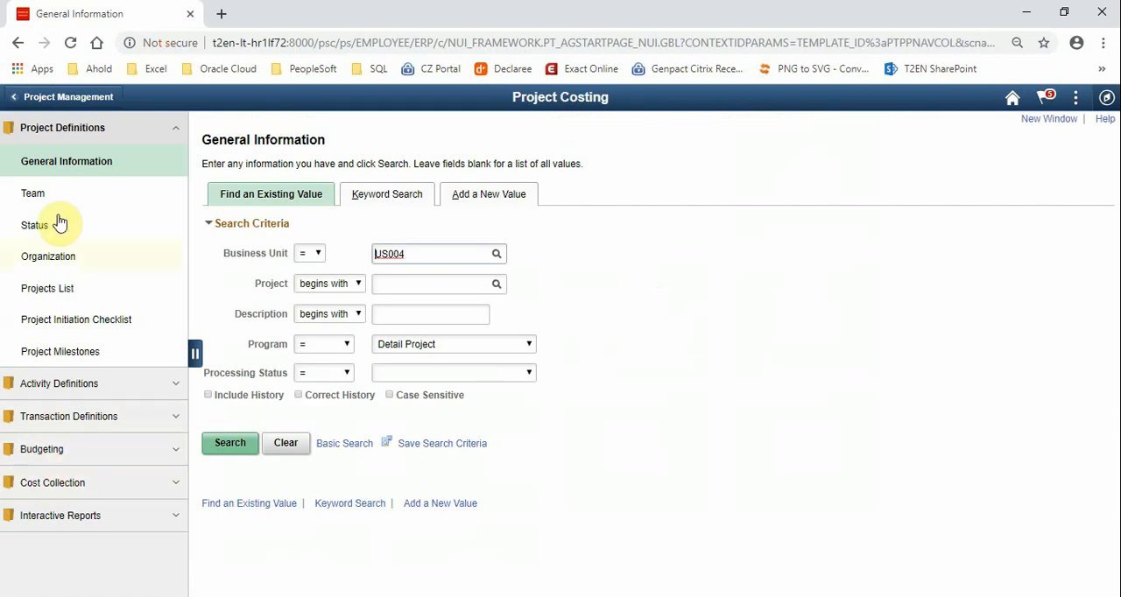
Find the Payables cost collection run controls beginning with PC and open PC_AP_TO_PC
click(75, 127)
click(69, 259)
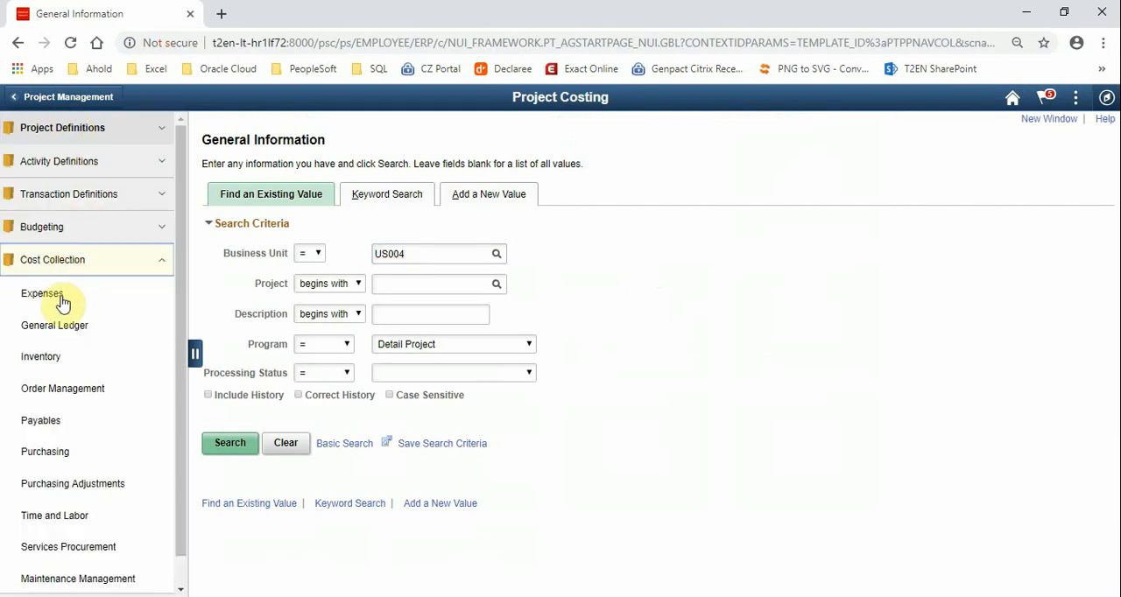
click(53, 423)
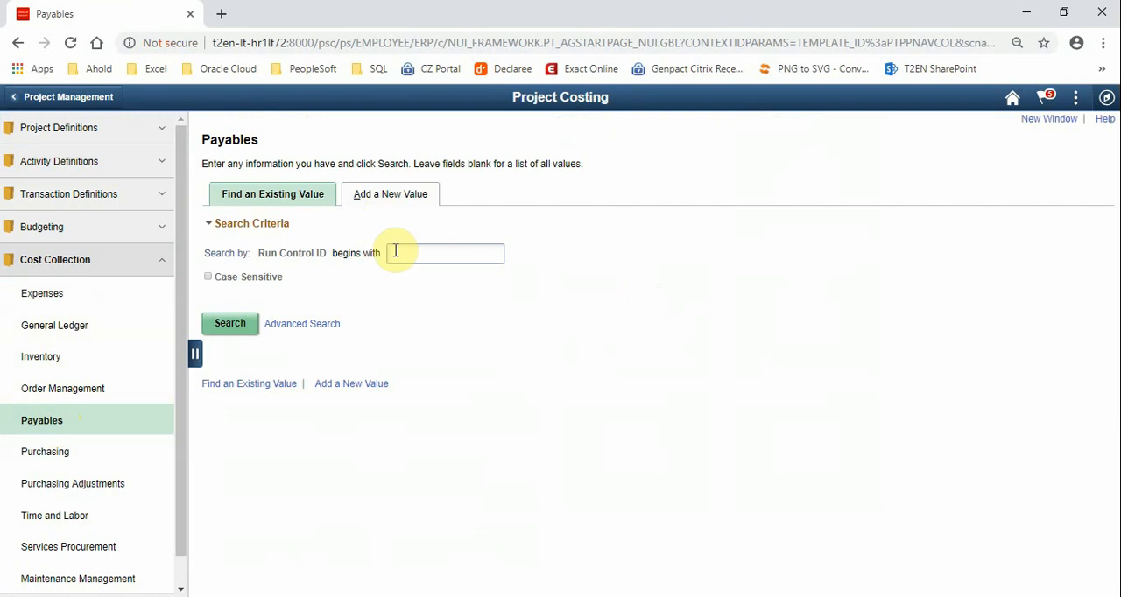
text(PC)
click(226, 325)
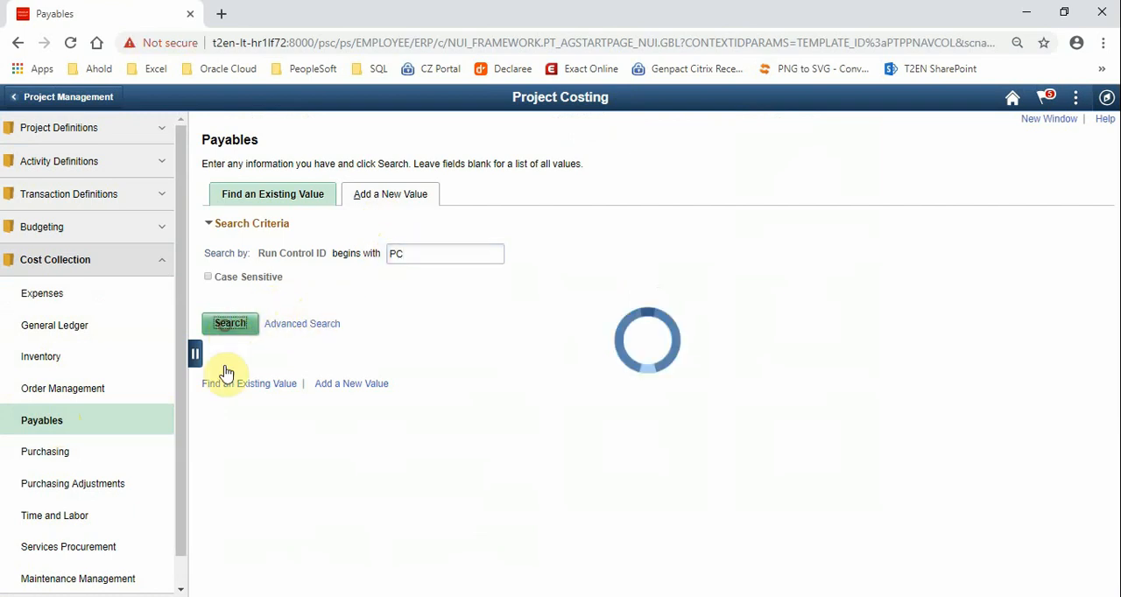
click(237, 429)
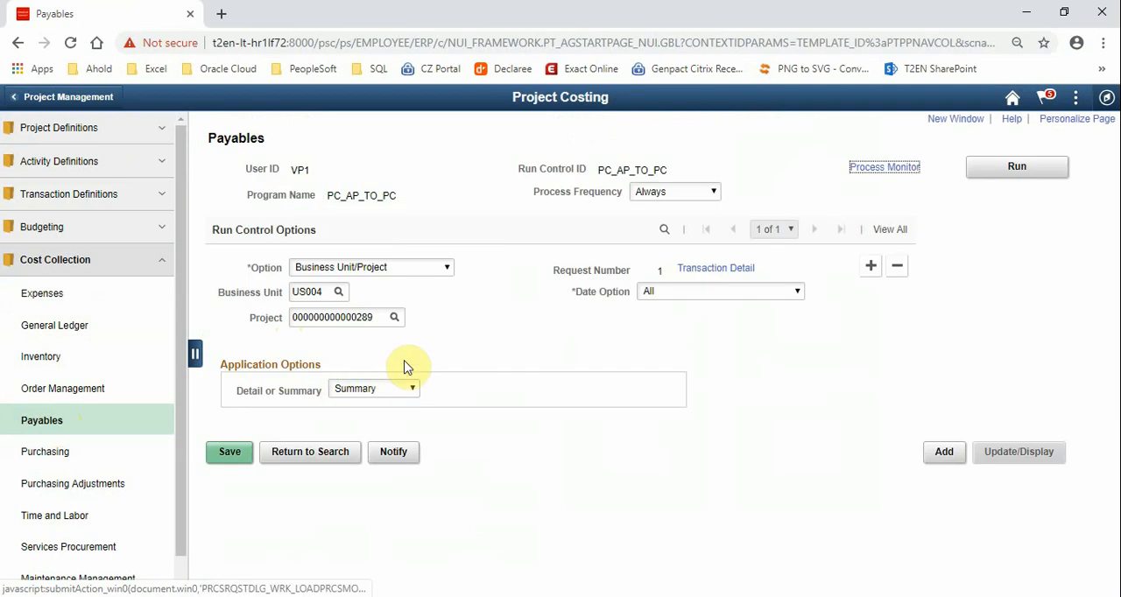
click(388, 317)
key(BackSpace)
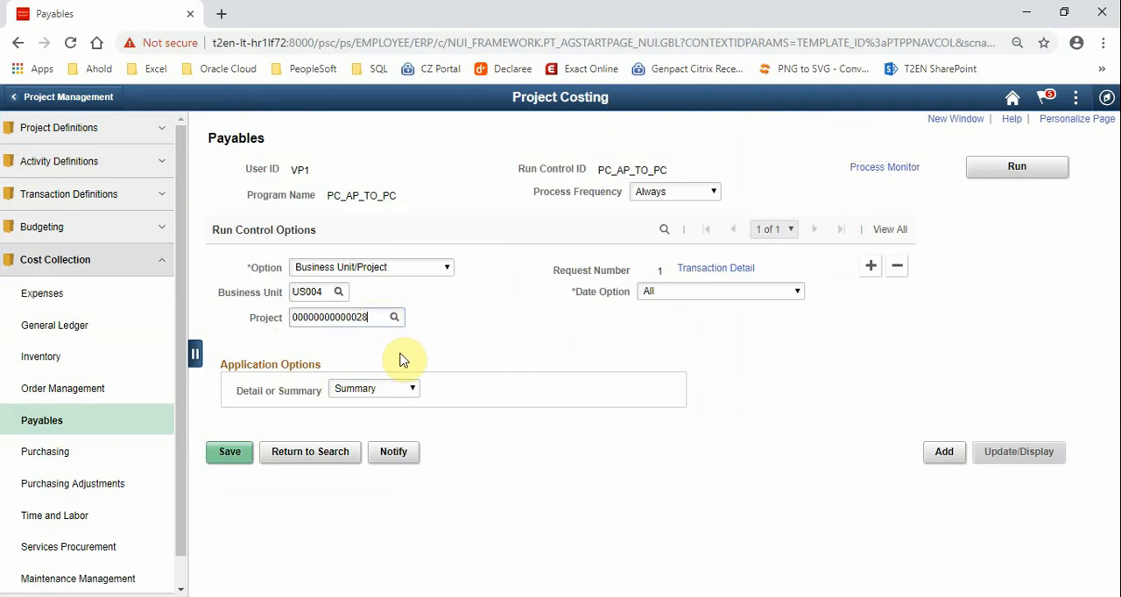
key(BackSpace)
text(90)
key(Tab)
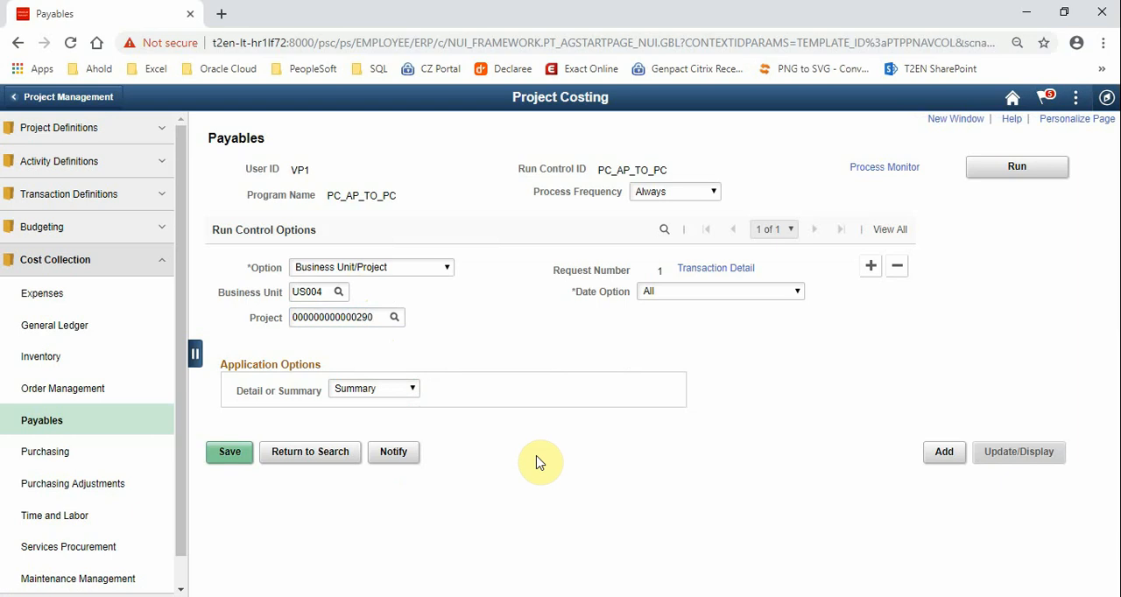
click(230, 451)
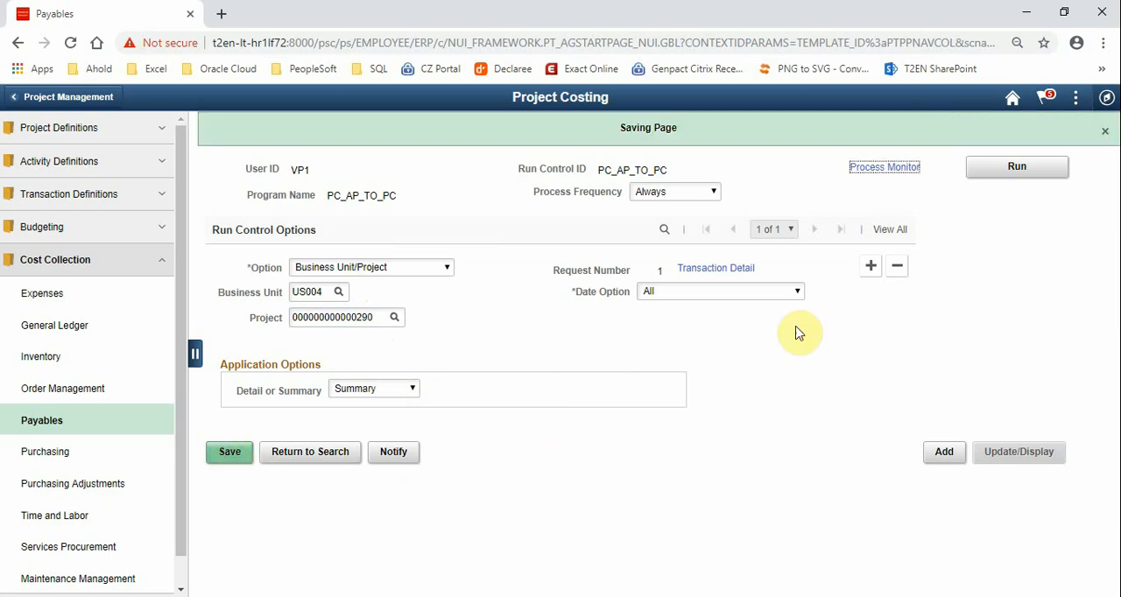
Run the AP to PC Interface process and refresh its run status in the Process Monitor
click(988, 169)
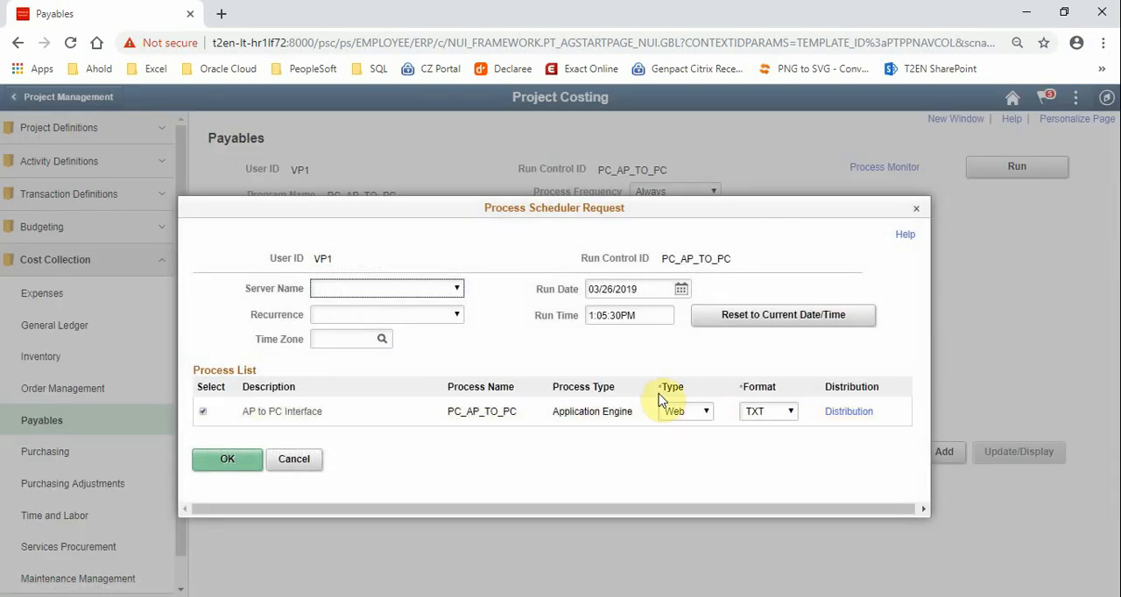
click(235, 460)
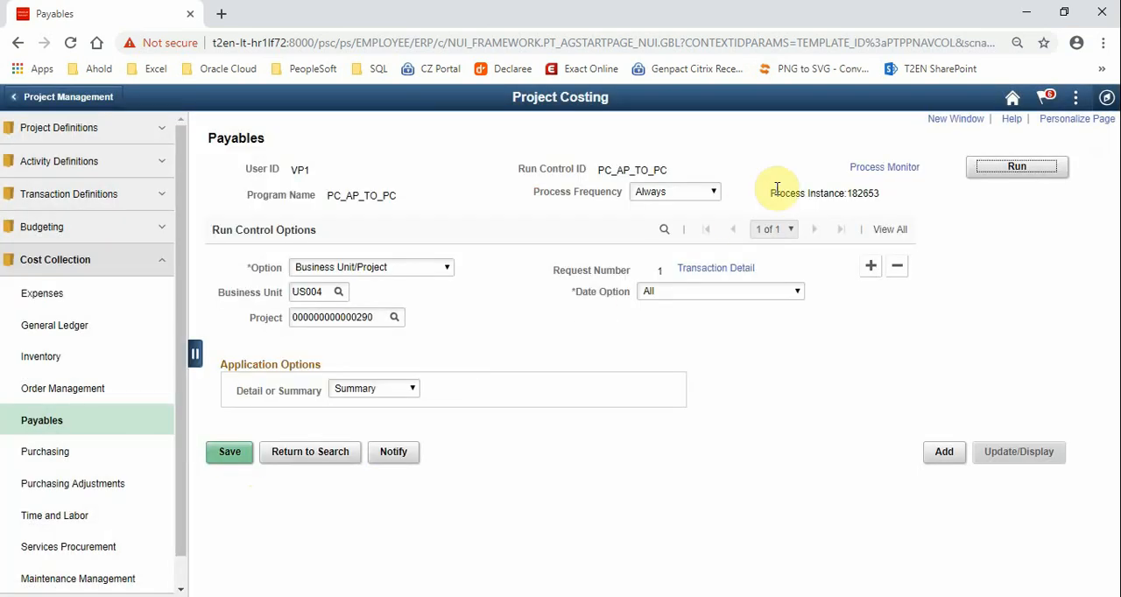
click(867, 169)
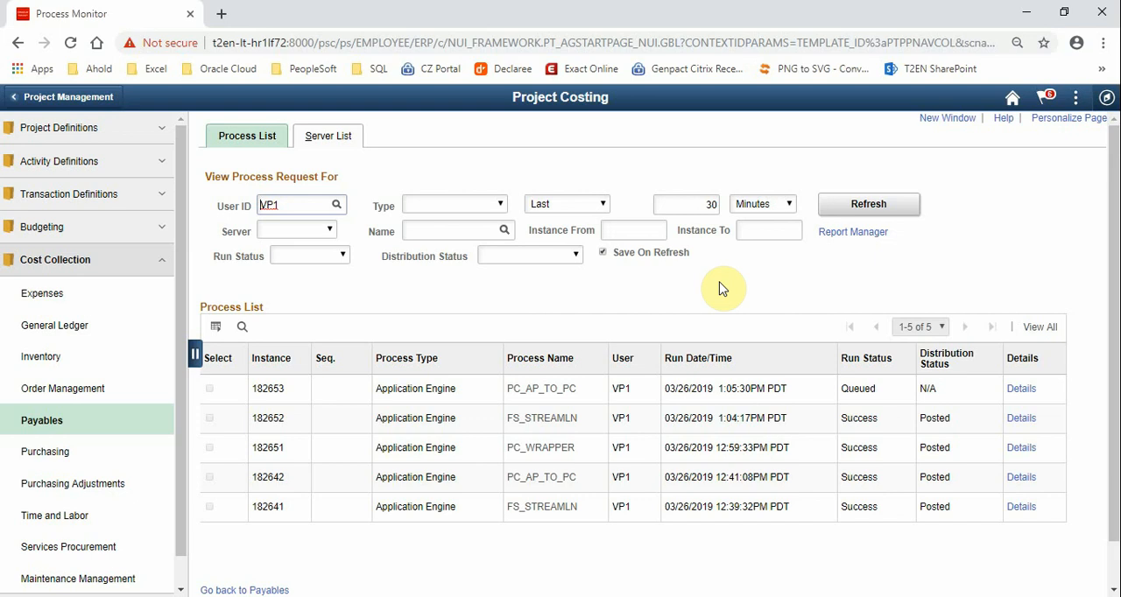
click(872, 211)
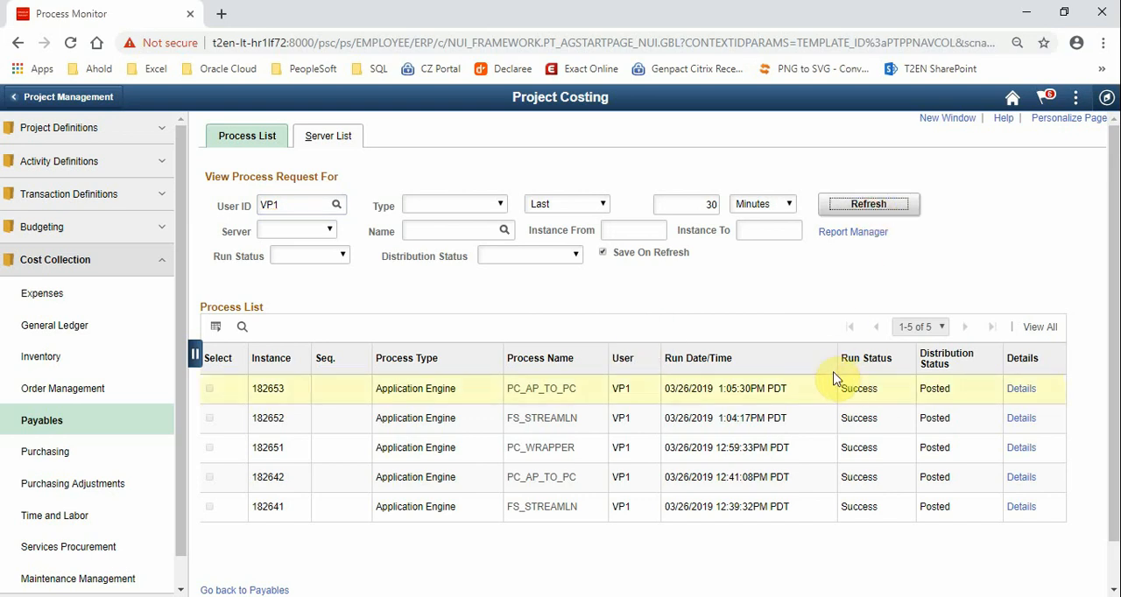
click(50, 198)
click(53, 261)
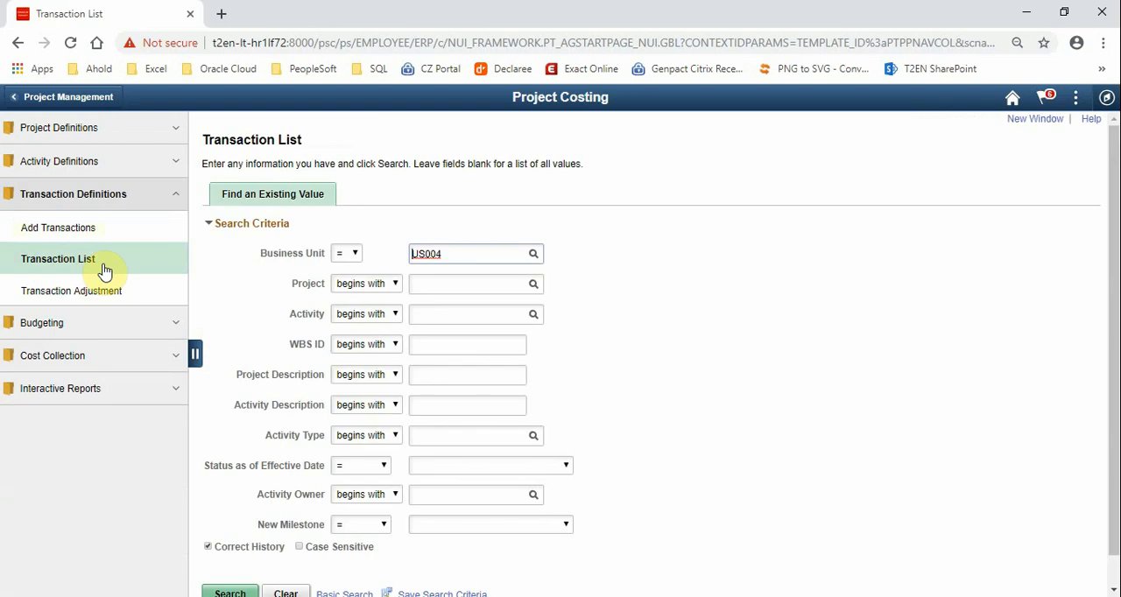
click(419, 283)
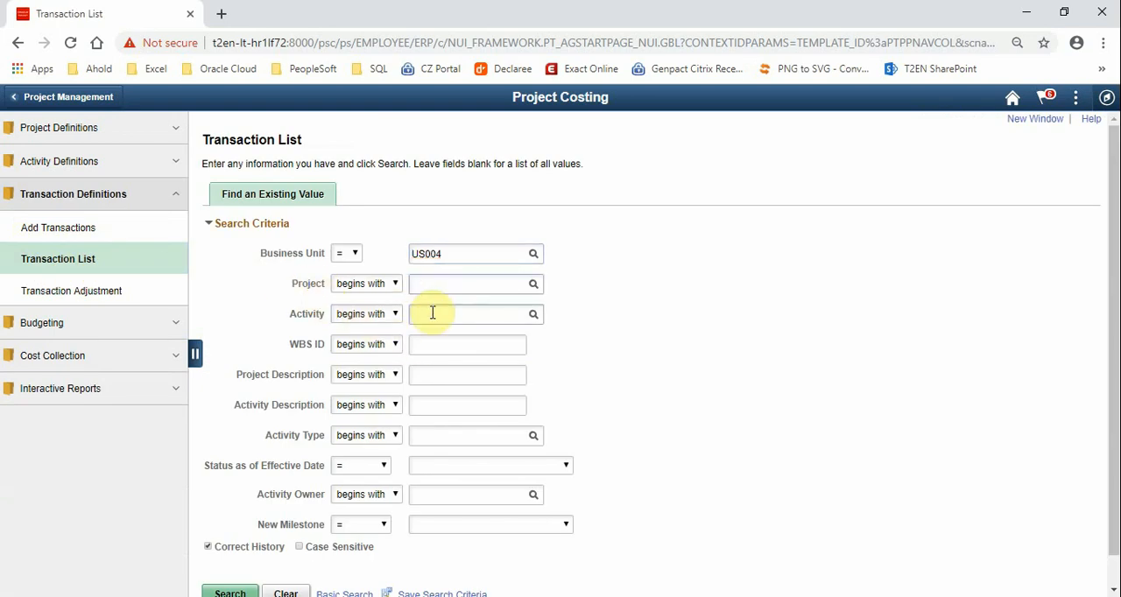
text(%290)
click(431, 332)
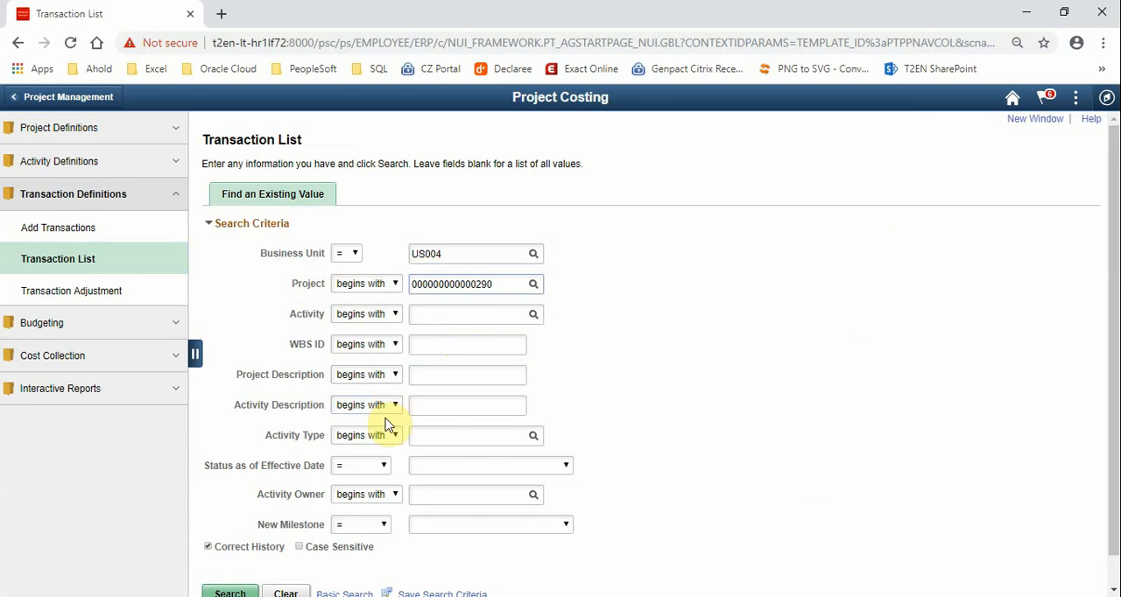
click(230, 561)
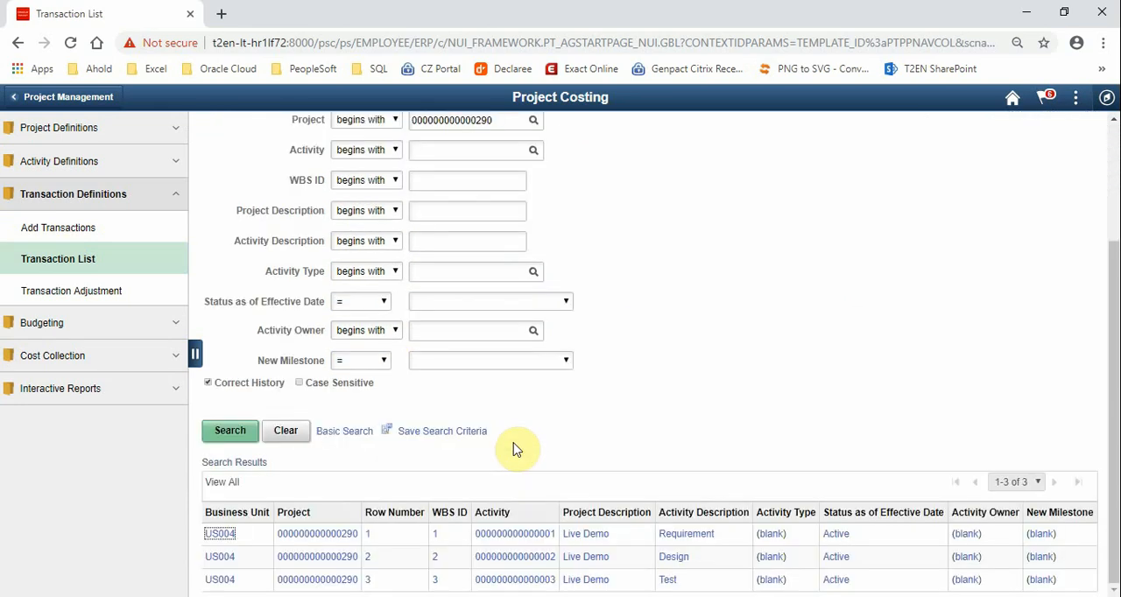
click(703, 539)
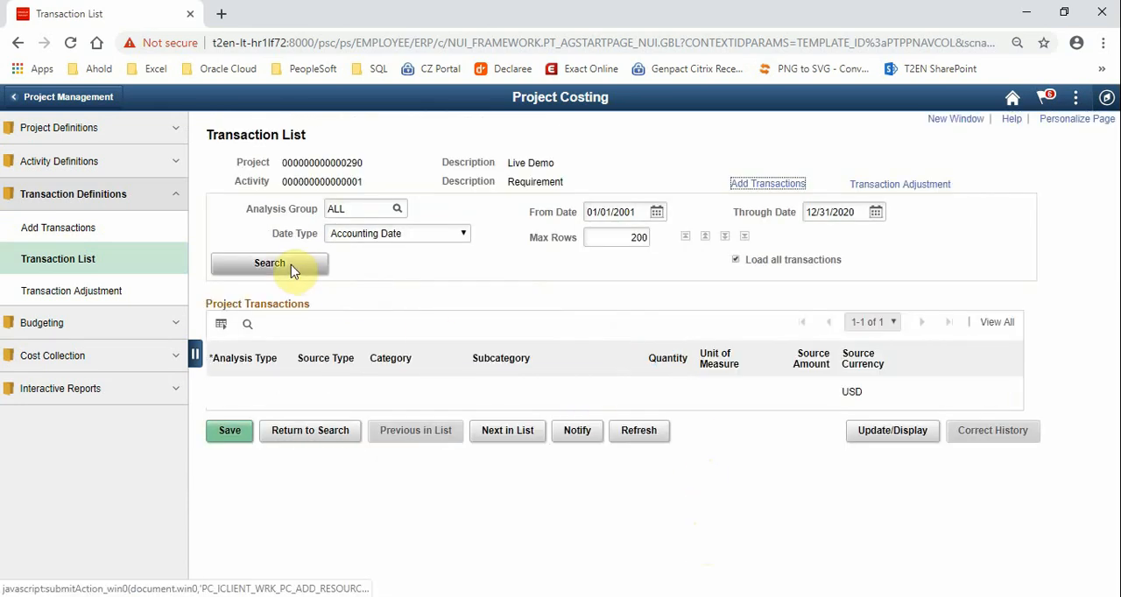
Retrieve all transactions of the Requirement activity, show every row and examine the ACT row and its source amount
click(291, 265)
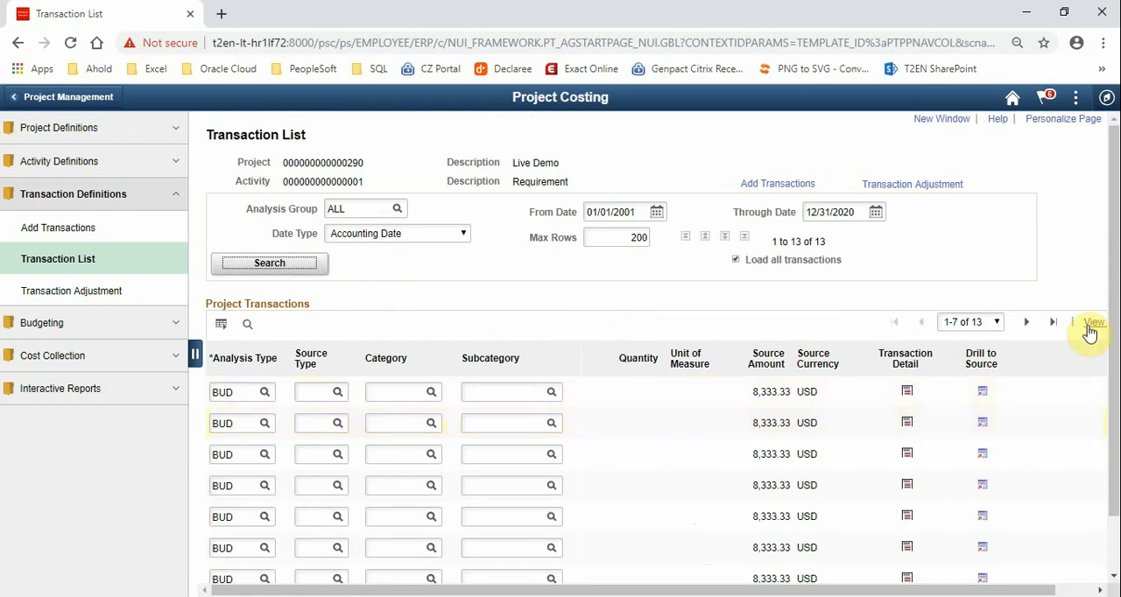
click(1093, 323)
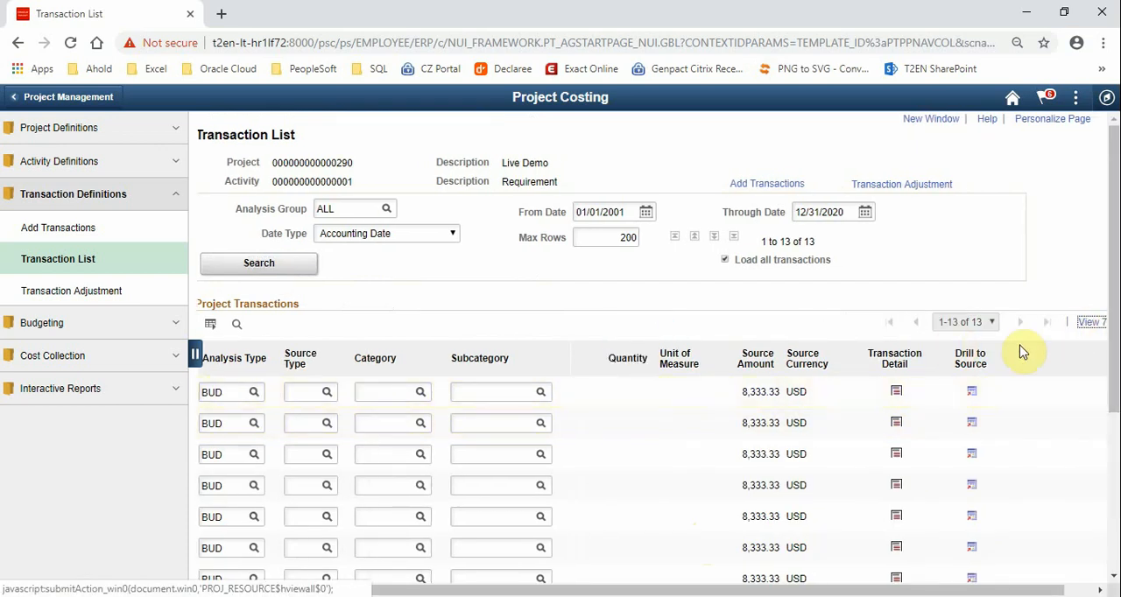
drag(1115, 332, 1113, 468)
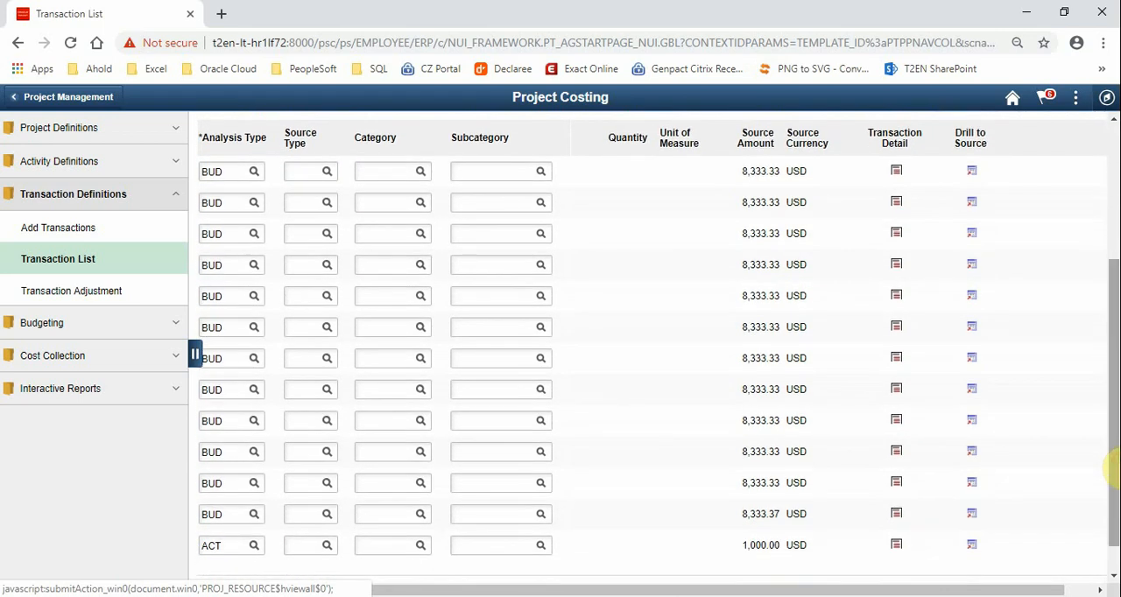
scroll(1110, 475, down, 1)
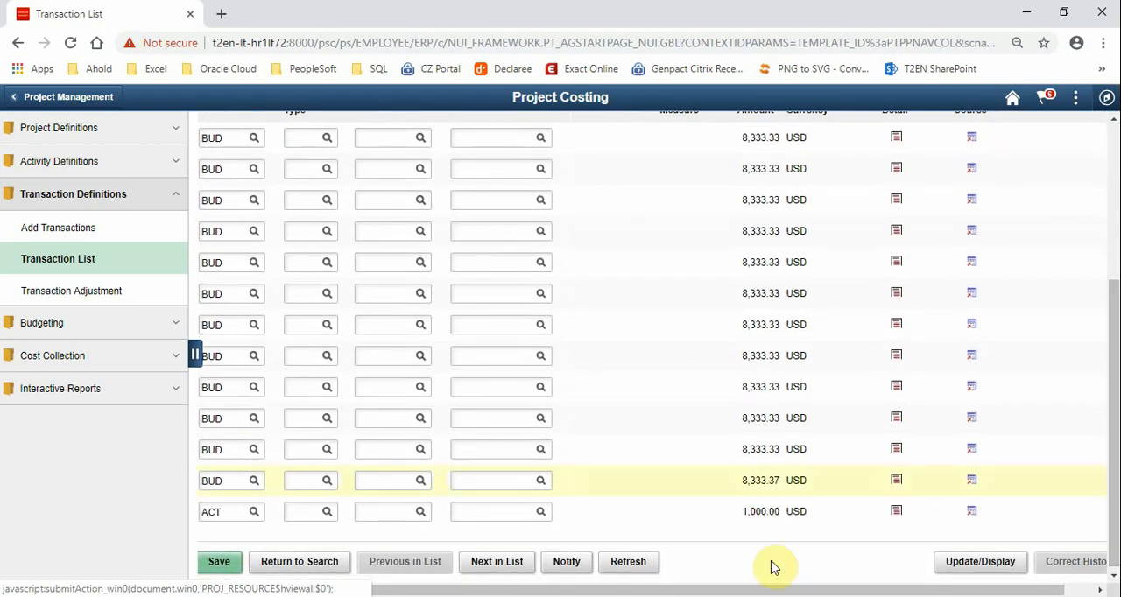
double_click(232, 511)
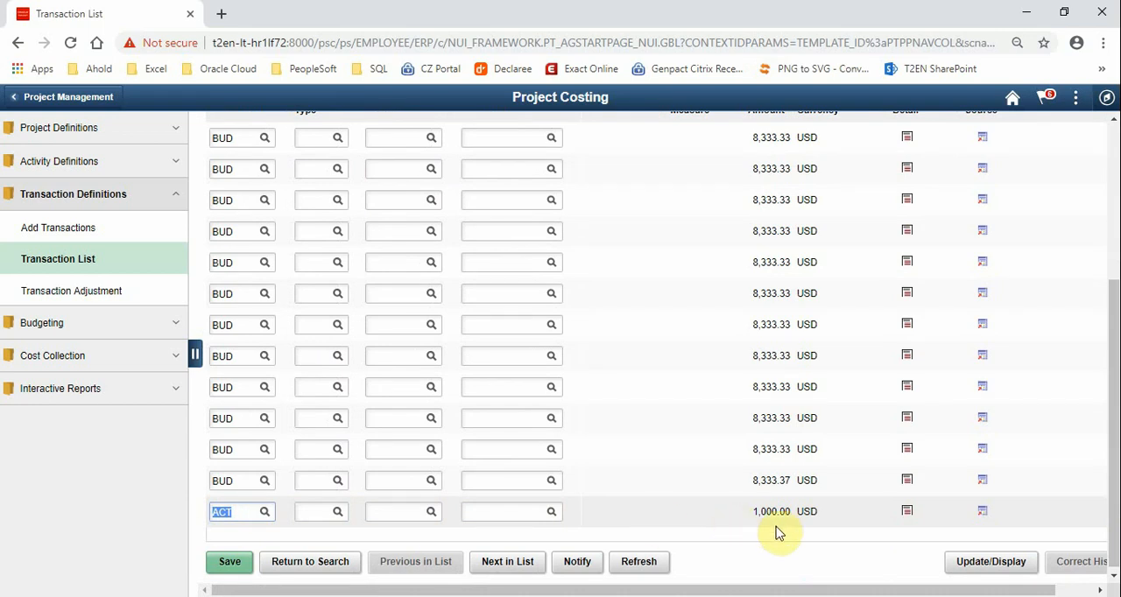
drag(791, 513, 745, 518)
click(744, 556)
Open the ACT transaction's detail and check its transaction date, accounting date and General Ledger account
click(908, 512)
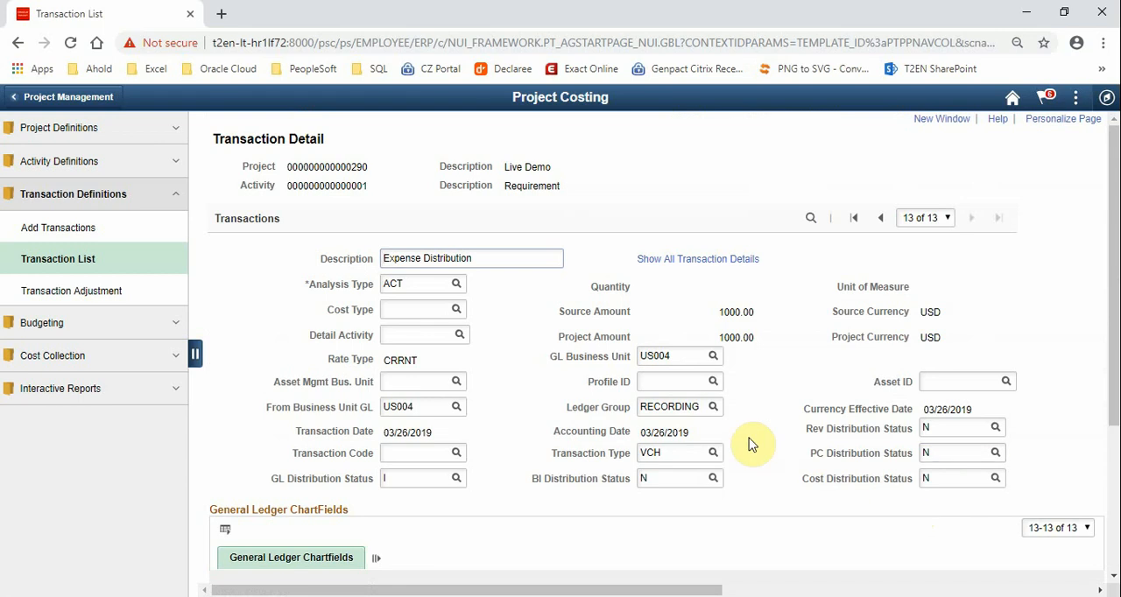
drag(436, 434, 385, 436)
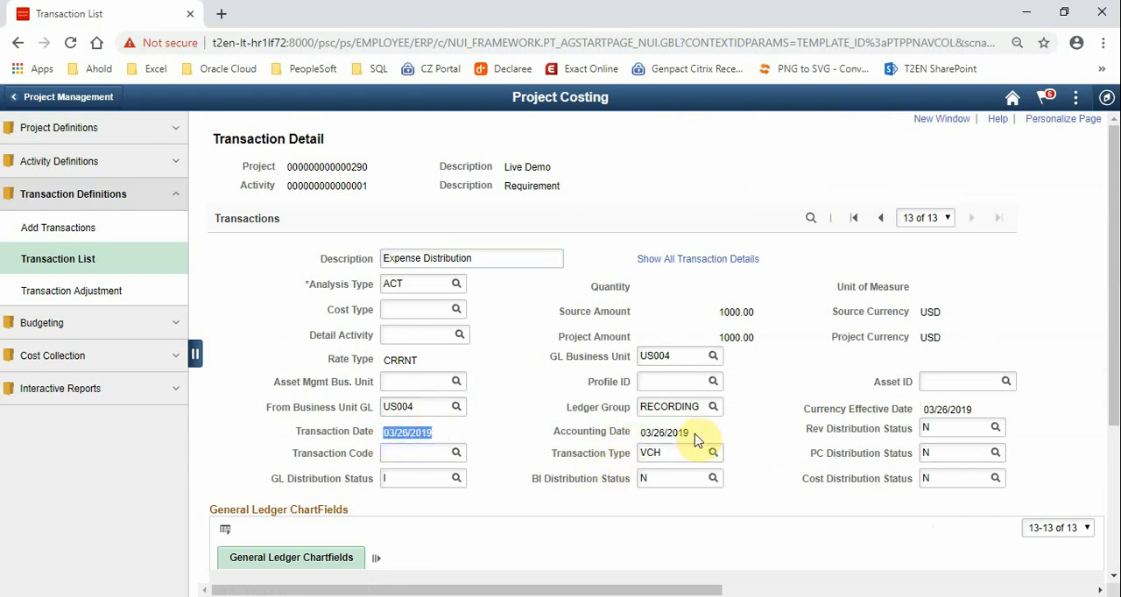
drag(693, 434, 643, 432)
scroll(526, 464, down, 2)
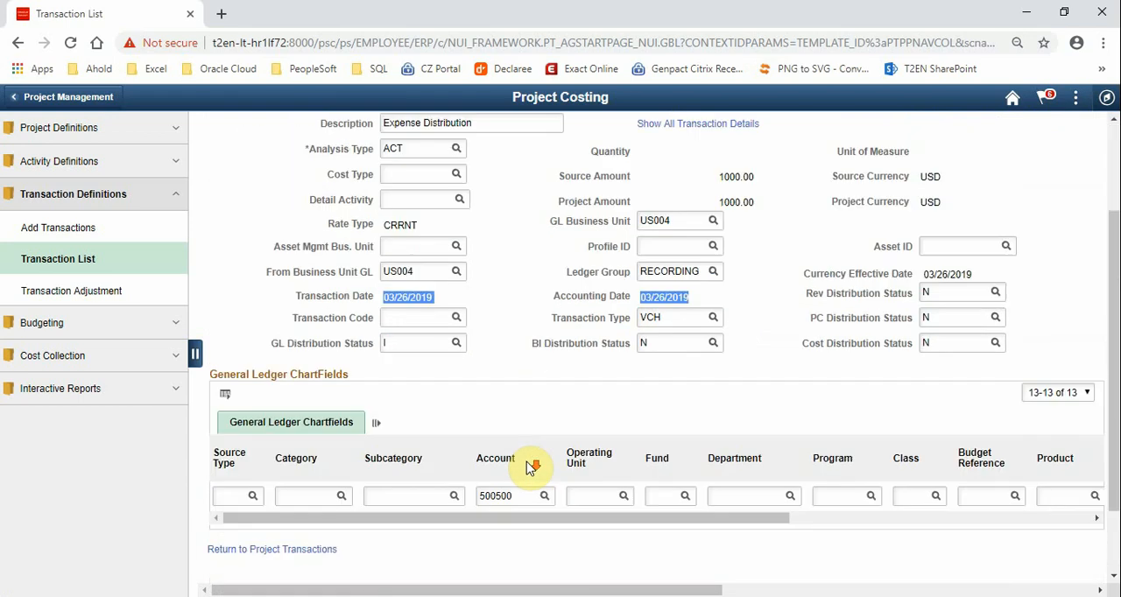
scroll(530, 467, down, 1)
click(522, 464)
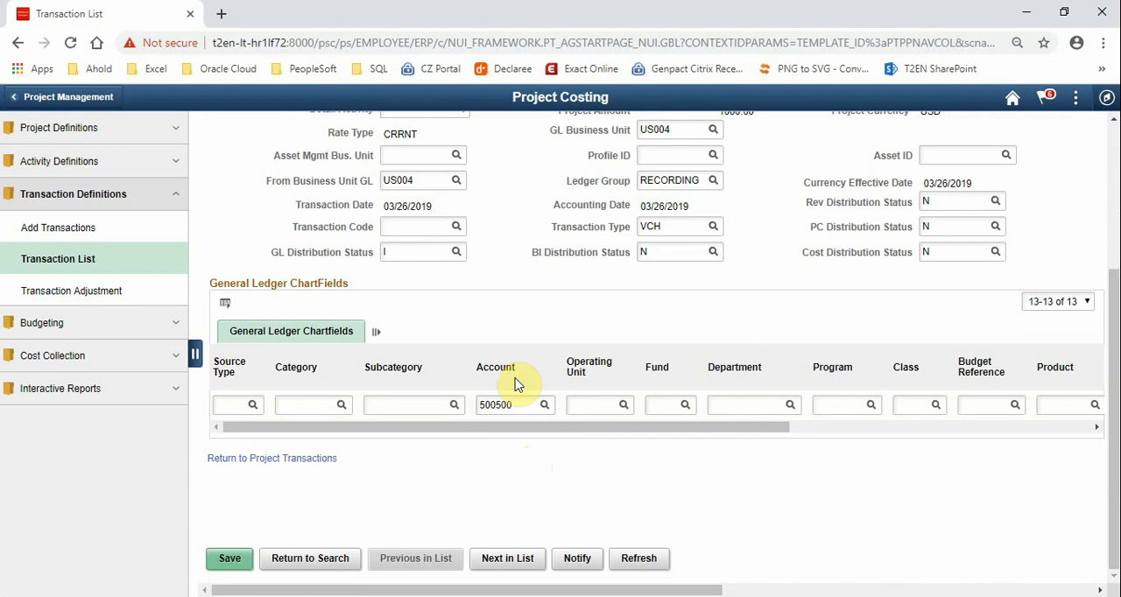
Return to the project transactions, drill to the source of the ACT row and check the voucher ID and supplier name
click(311, 464)
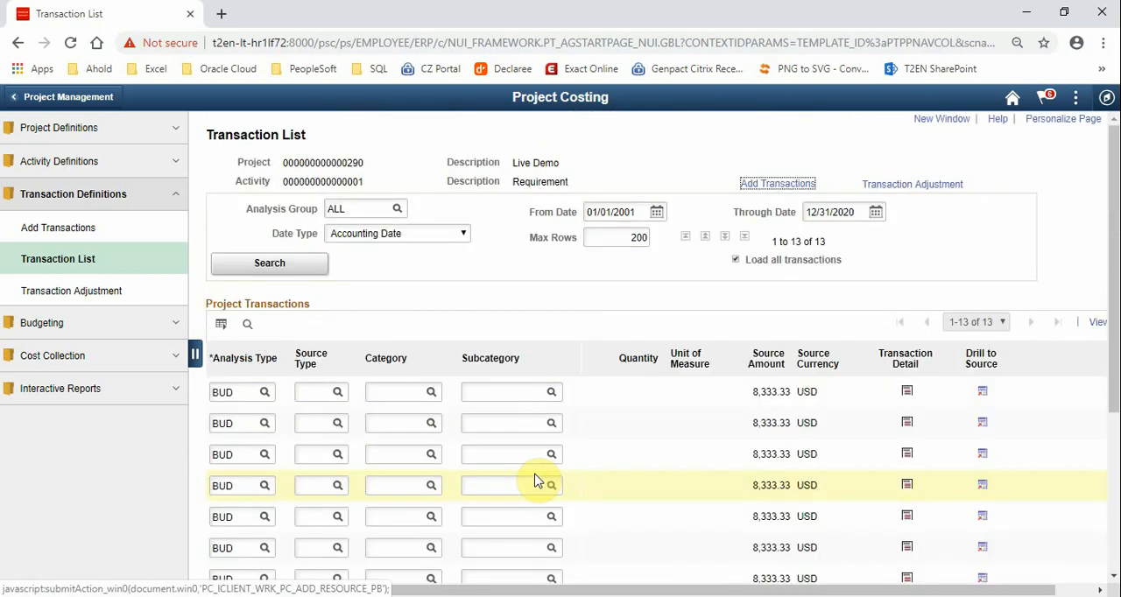
scroll(538, 482, down, 3)
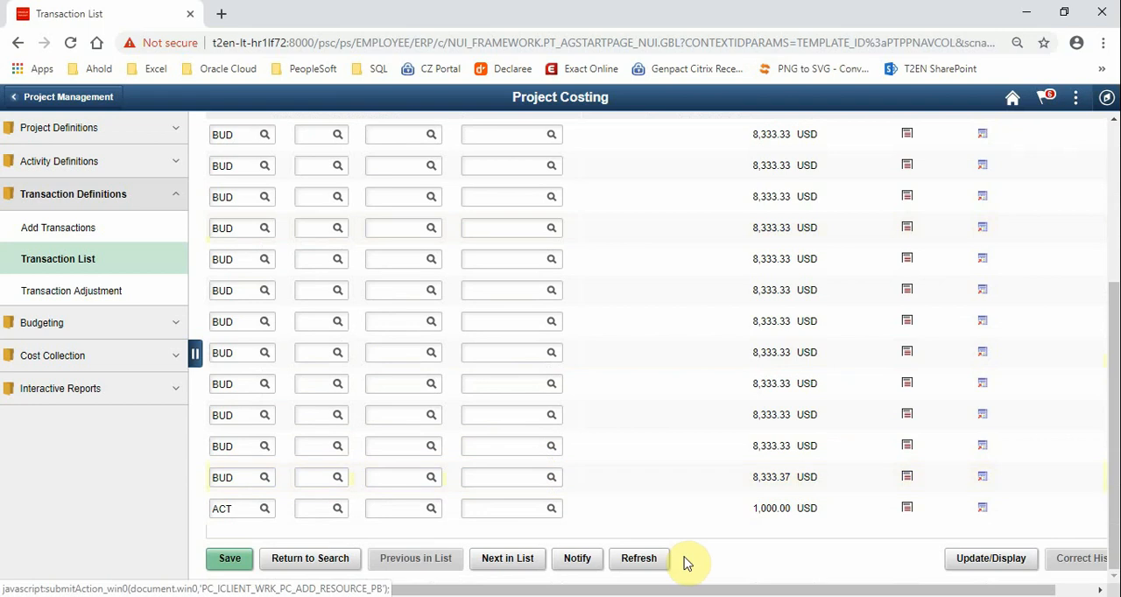
click(982, 510)
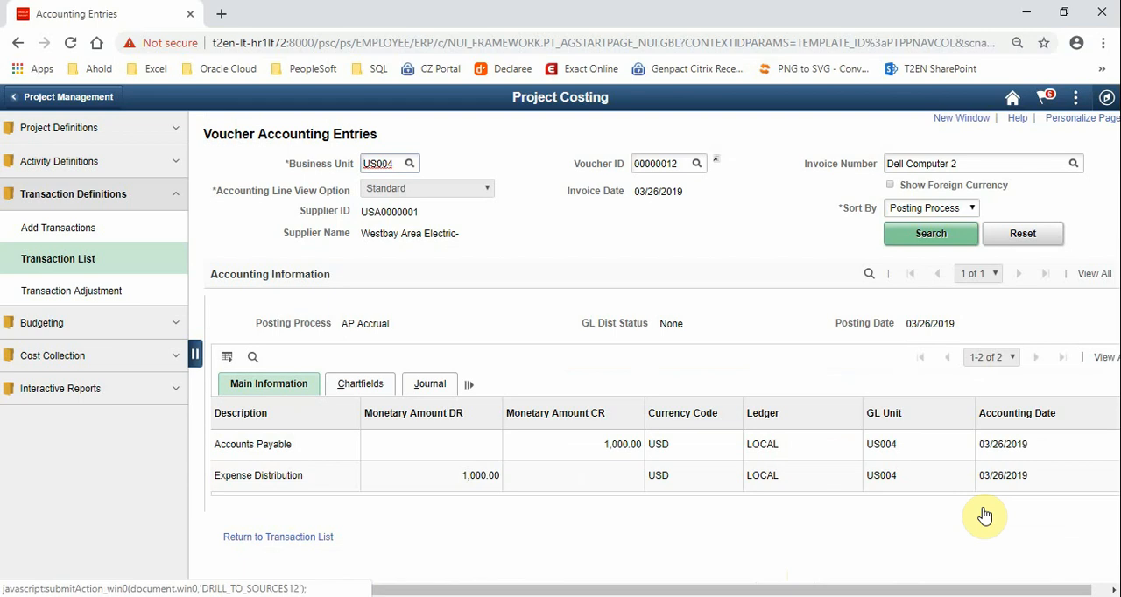
drag(692, 165, 625, 167)
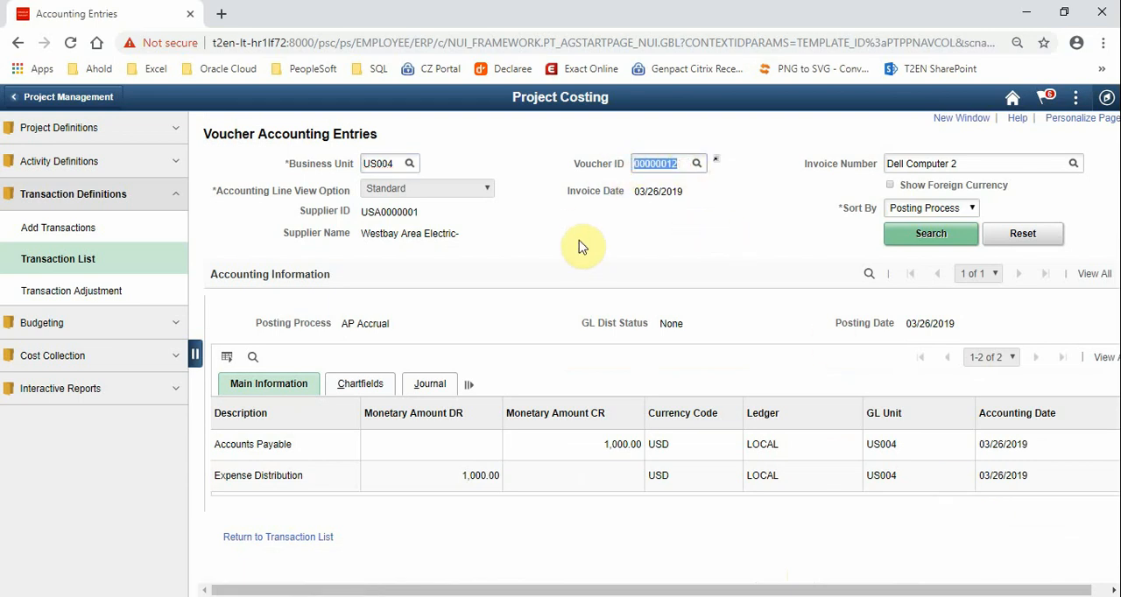
click(578, 246)
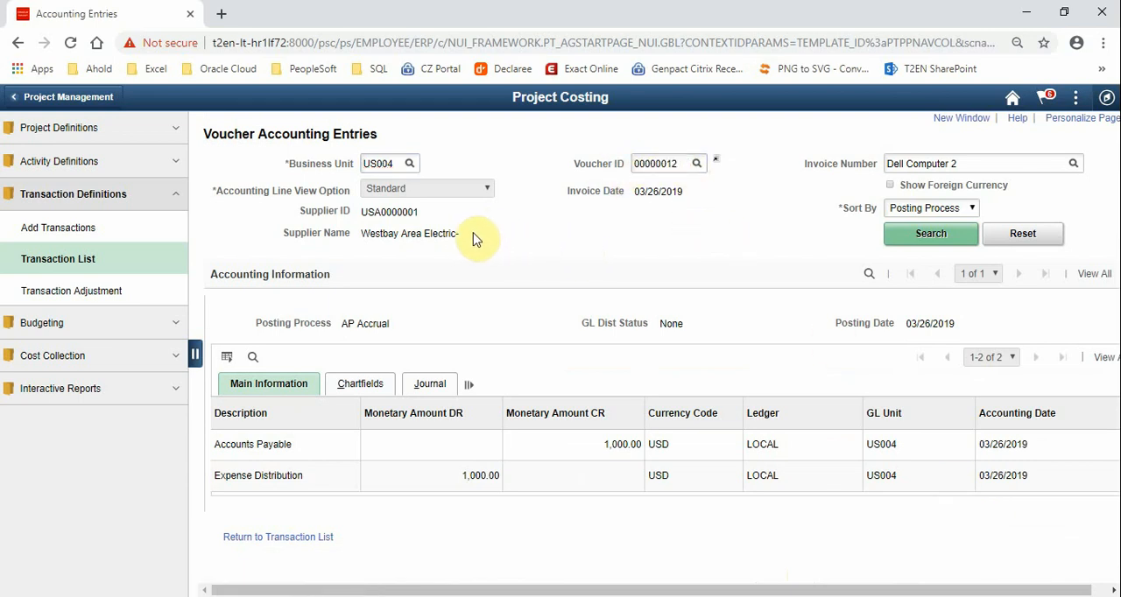
drag(473, 234, 366, 234)
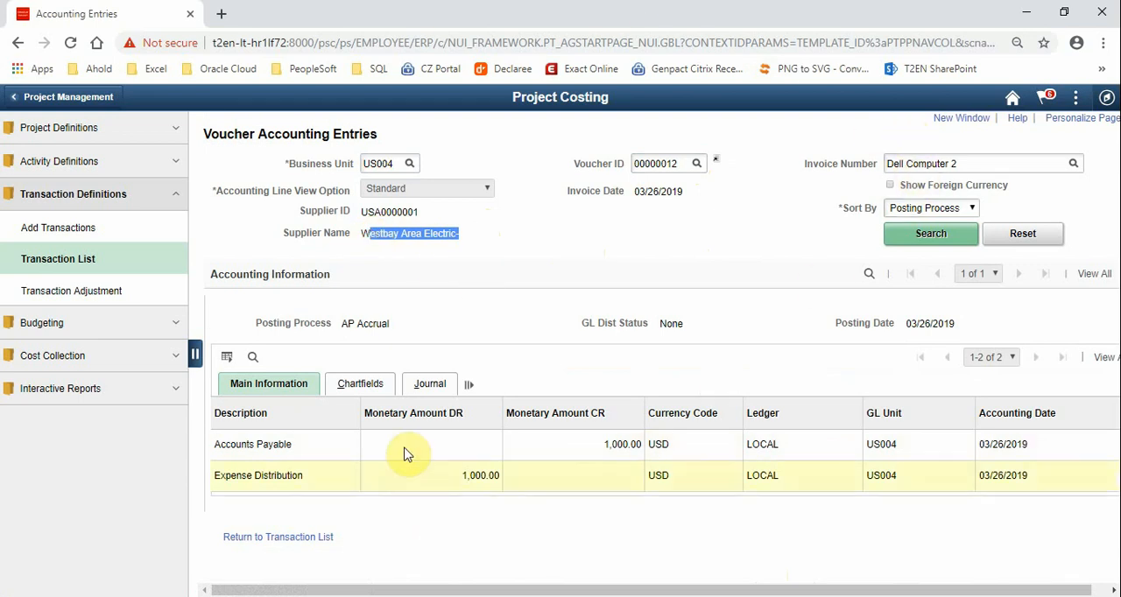
Check the voucher's posting process and its Accounts Payable and Expense Distribution amounts, and return to the Transaction List
drag(390, 323, 348, 323)
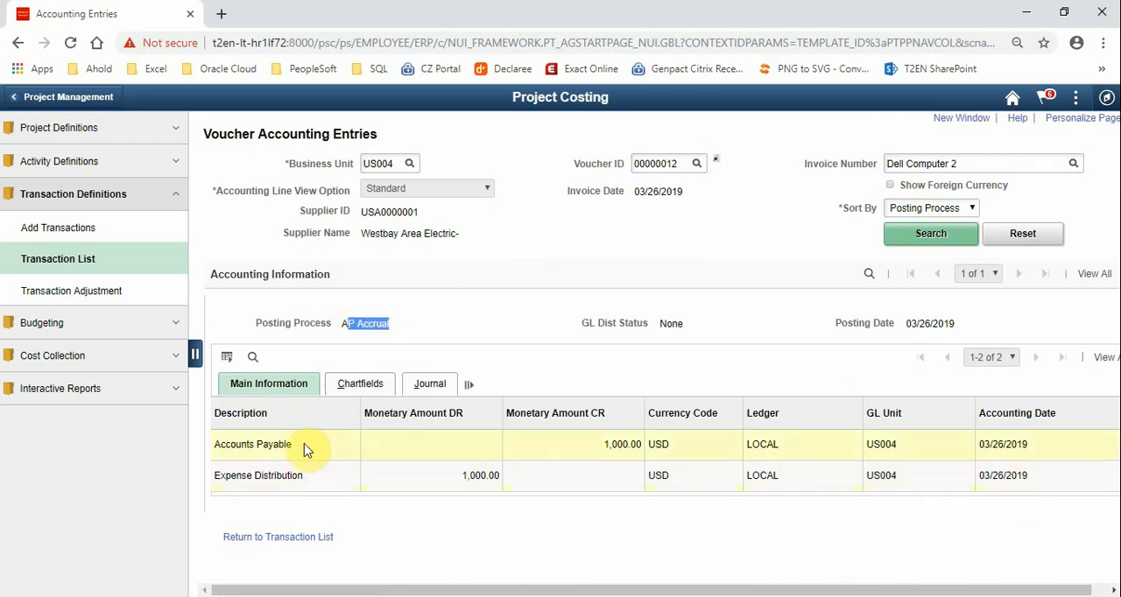
drag(643, 445, 610, 445)
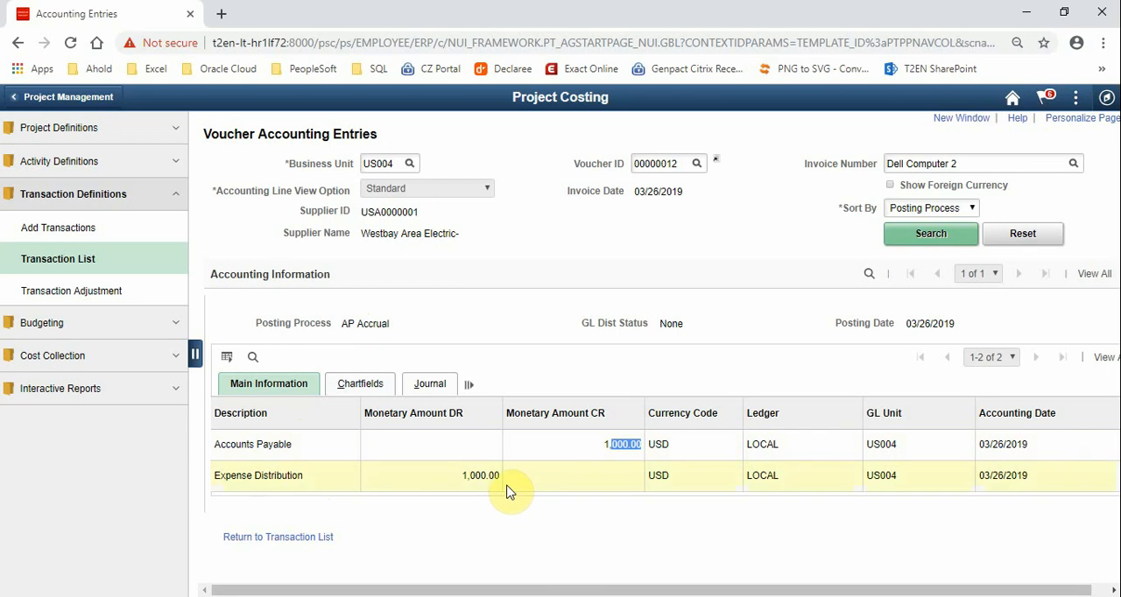
drag(500, 475, 470, 476)
click(490, 557)
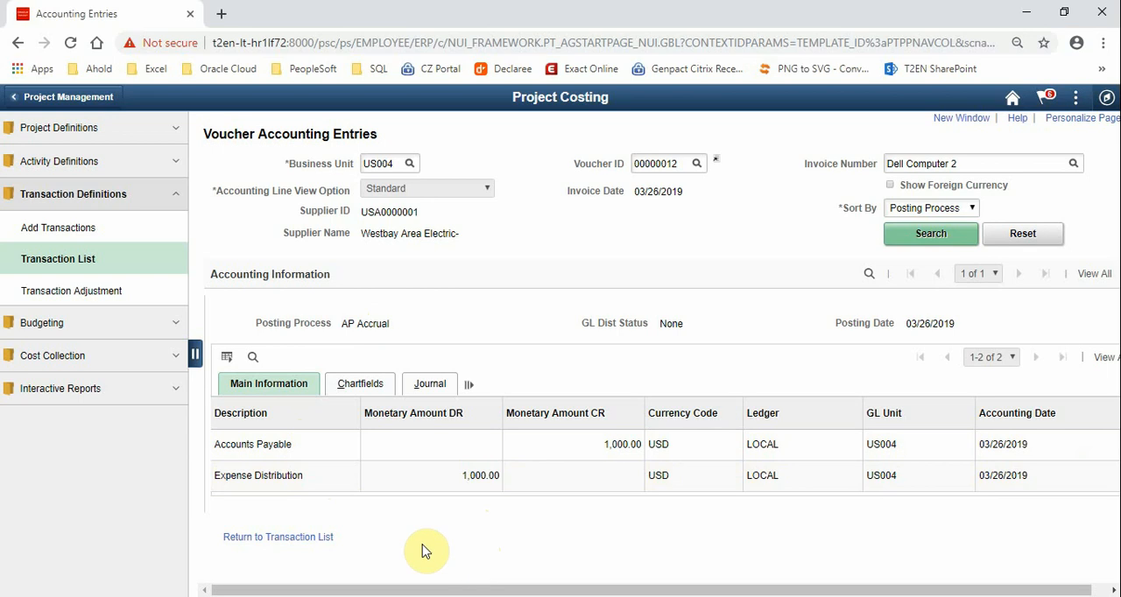
click(319, 537)
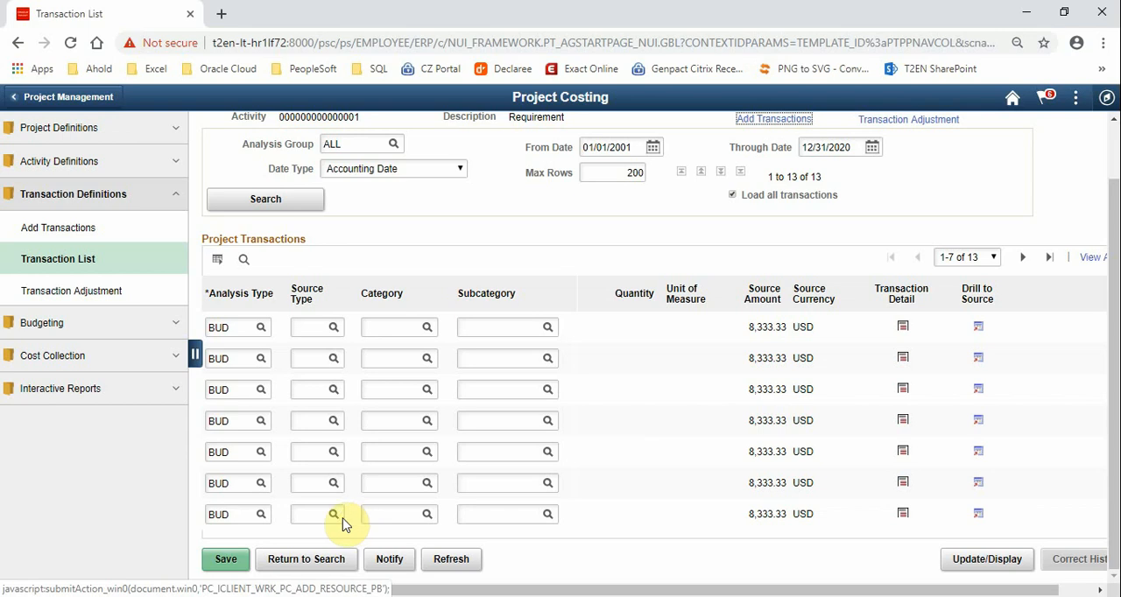
Search the Budget vs. Actual interactive report for project %290 in business unit US004 and open the Live Demo budget
click(83, 196)
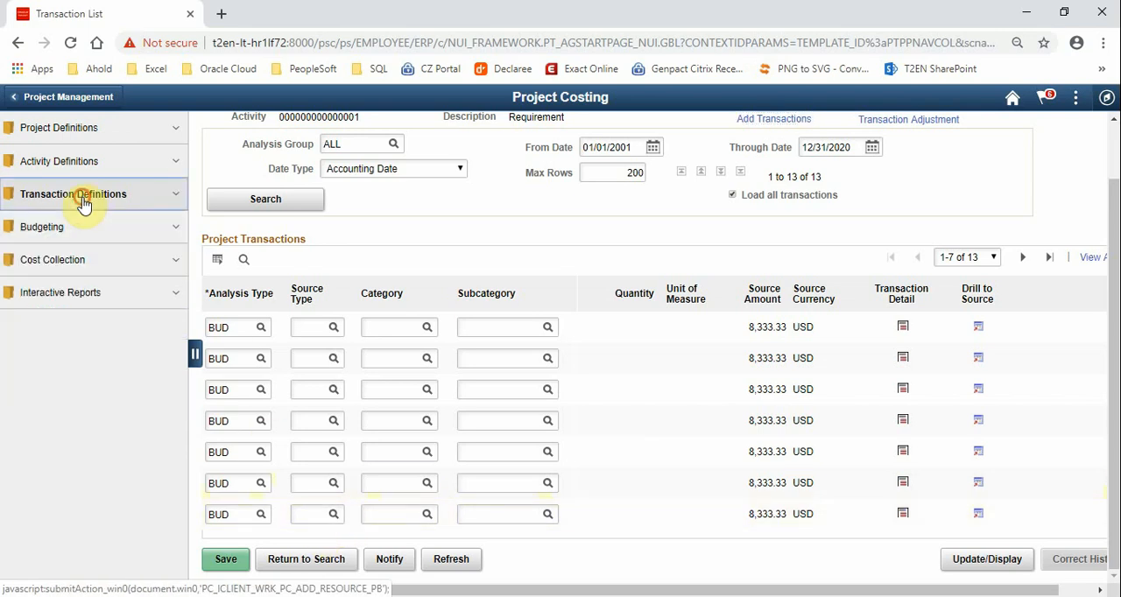
click(61, 299)
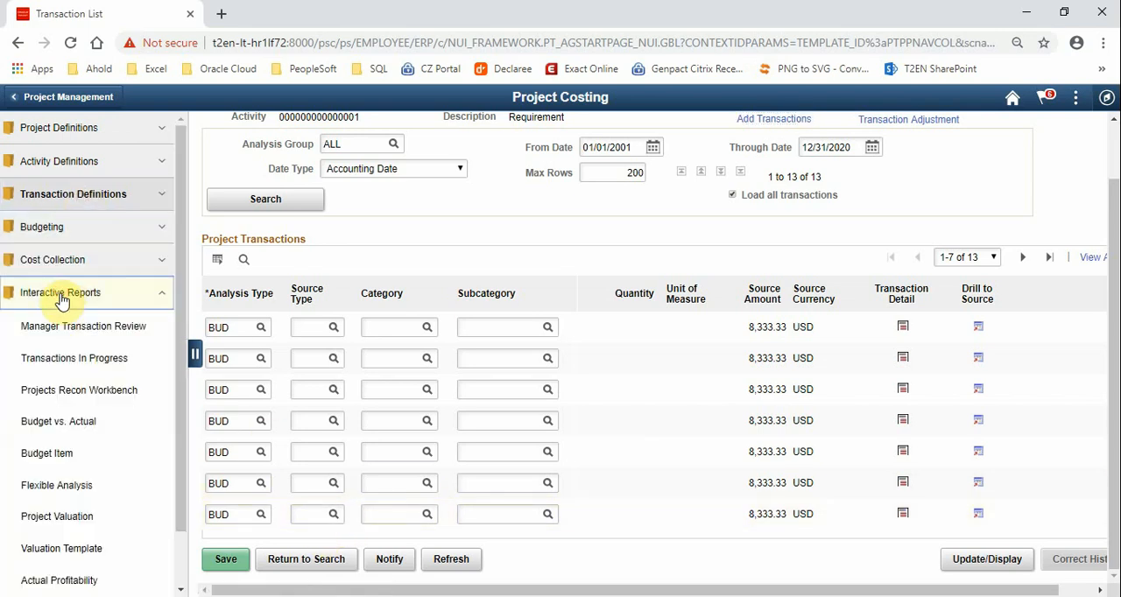
click(77, 423)
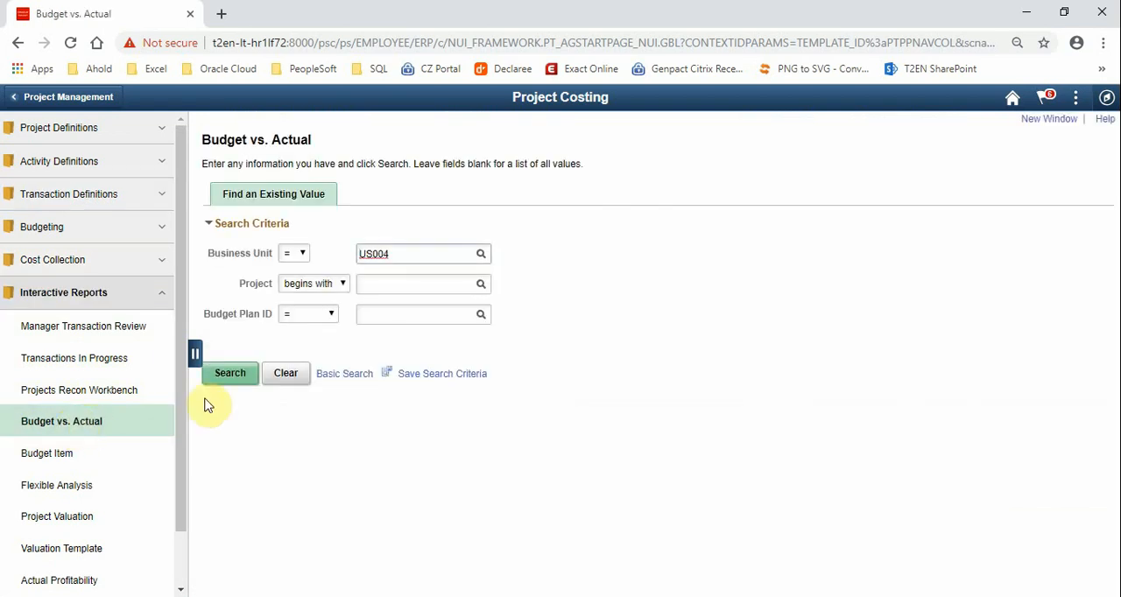
click(414, 283)
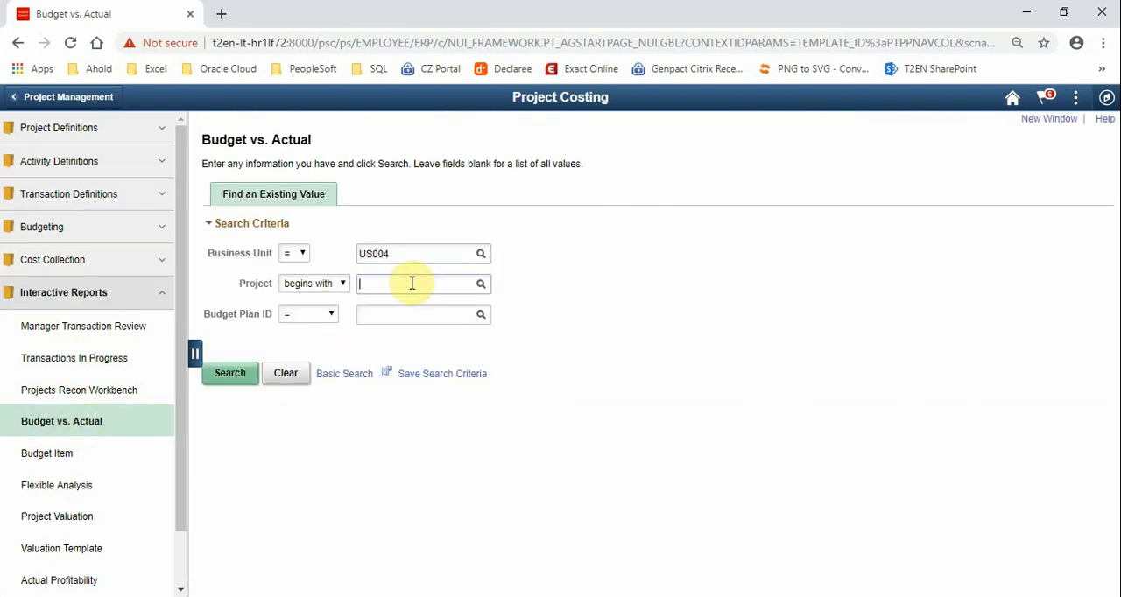
text(%290)
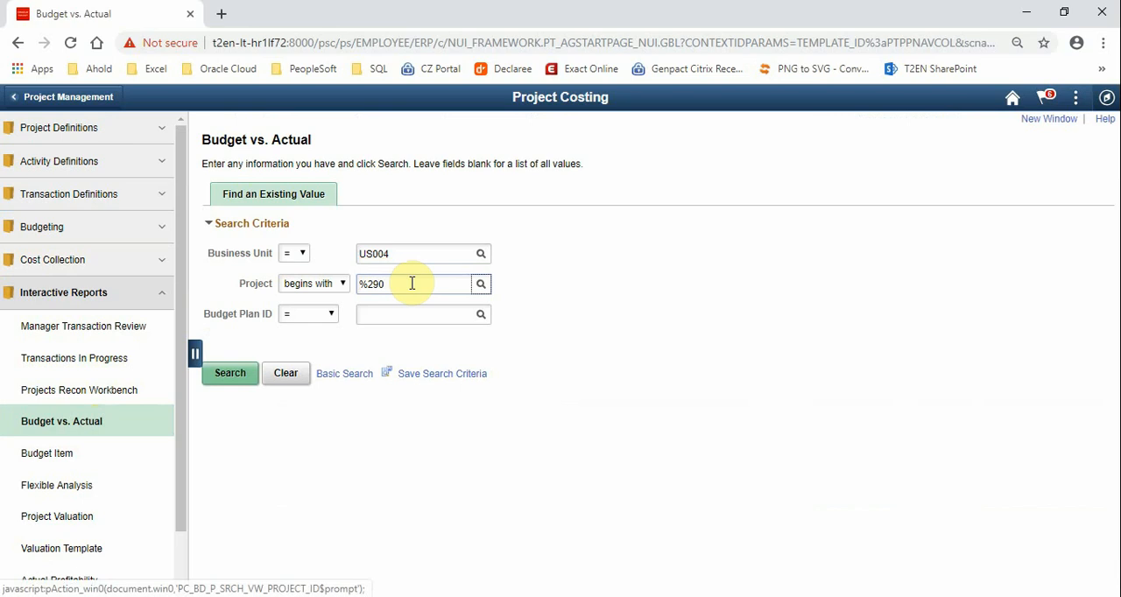
click(228, 373)
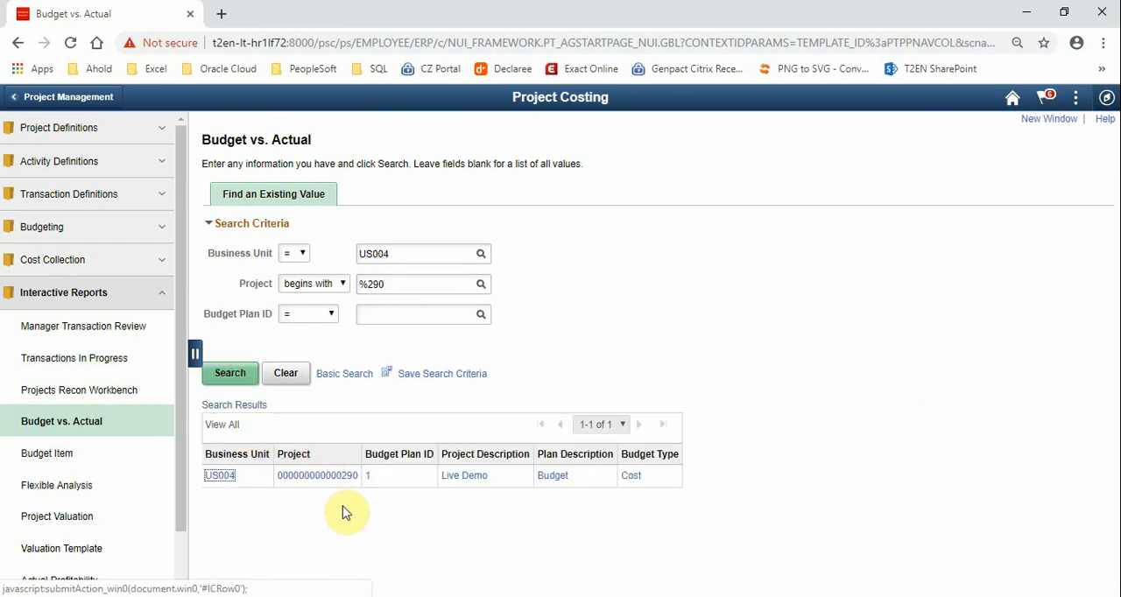
click(477, 481)
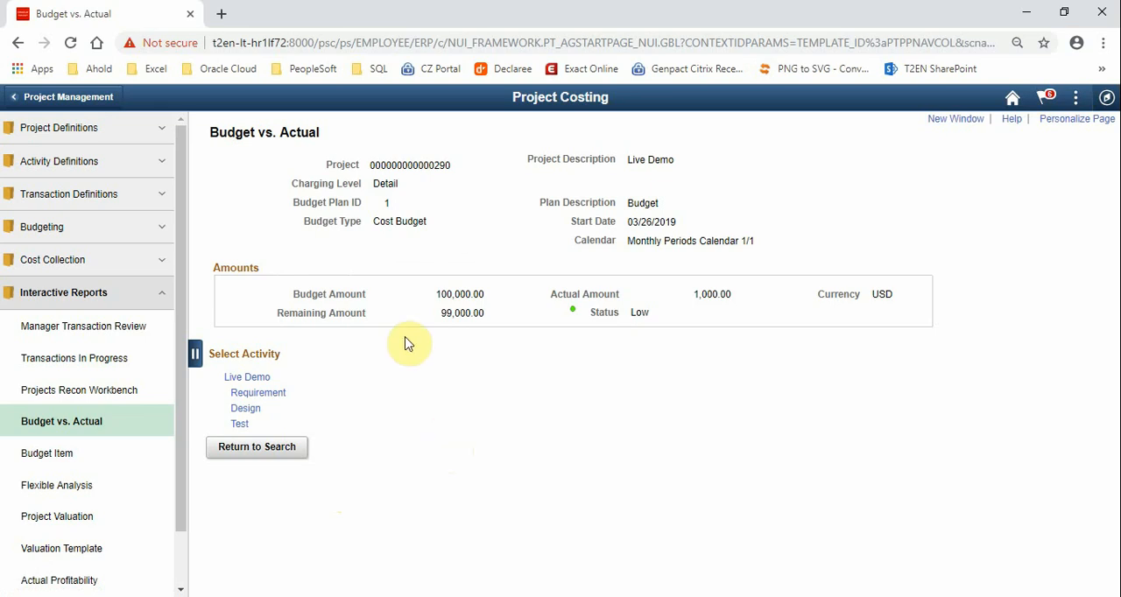
Examine the Live Demo project's overall budget, remaining and actual amounts
drag(490, 296, 400, 343)
drag(331, 313, 450, 363)
click(734, 298)
drag(733, 298, 692, 298)
Show the Requirement activity's details and check the budget and actual amounts of its CONSLT item
click(271, 392)
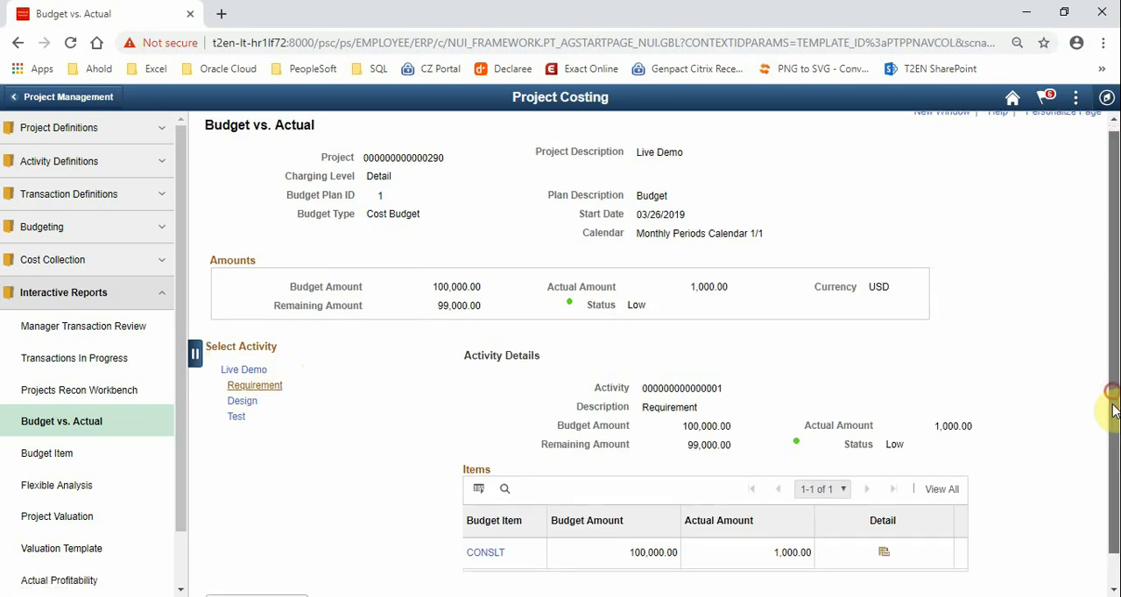
scroll(1112, 407, down, 1)
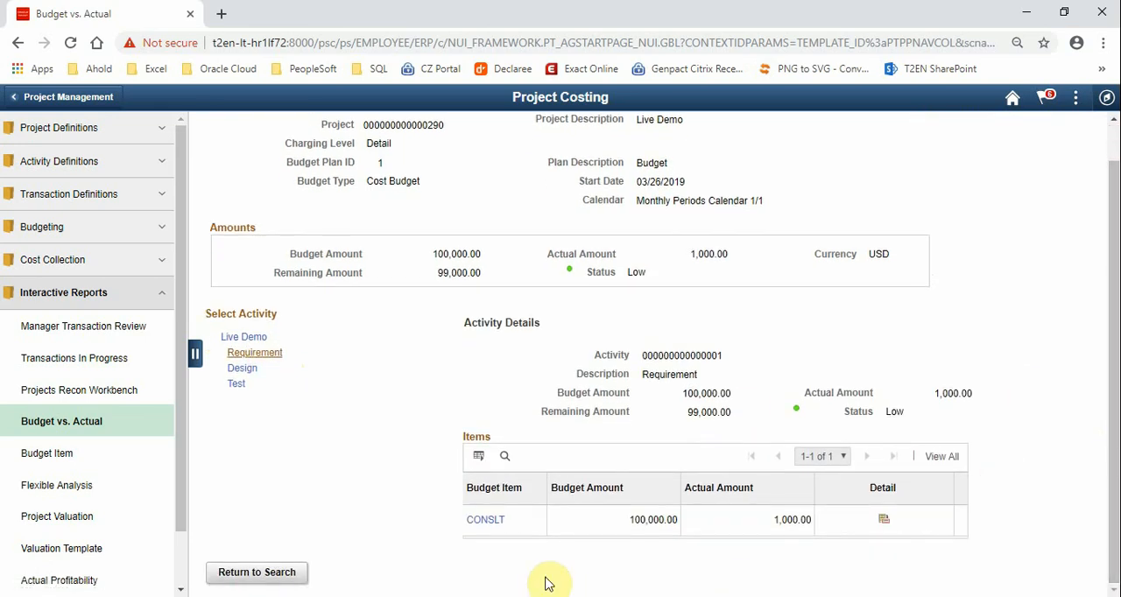
drag(517, 527, 468, 527)
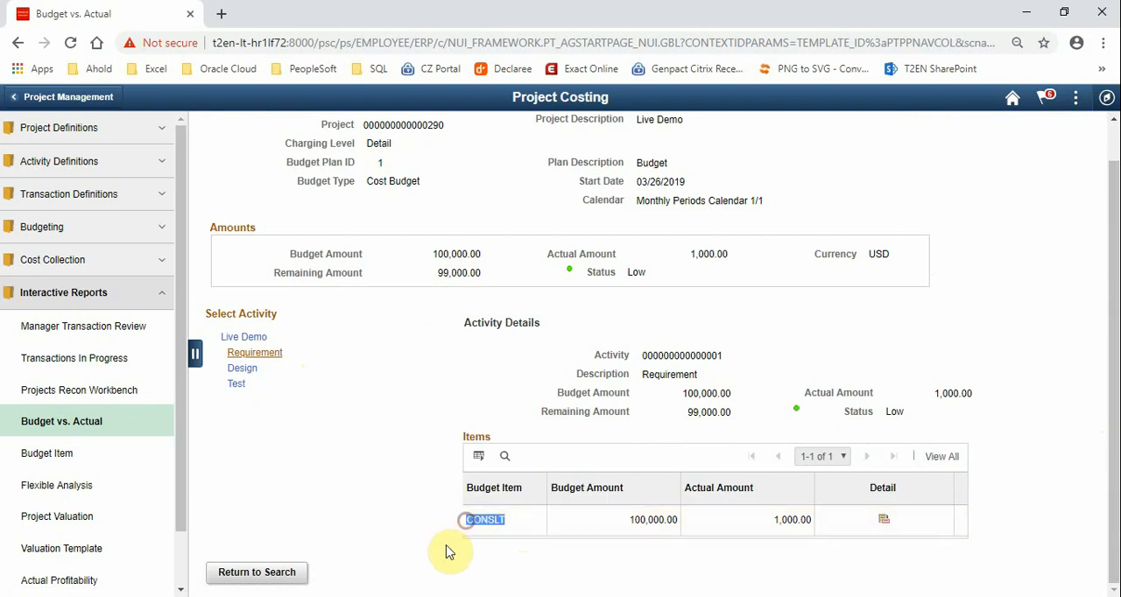
drag(679, 534, 631, 521)
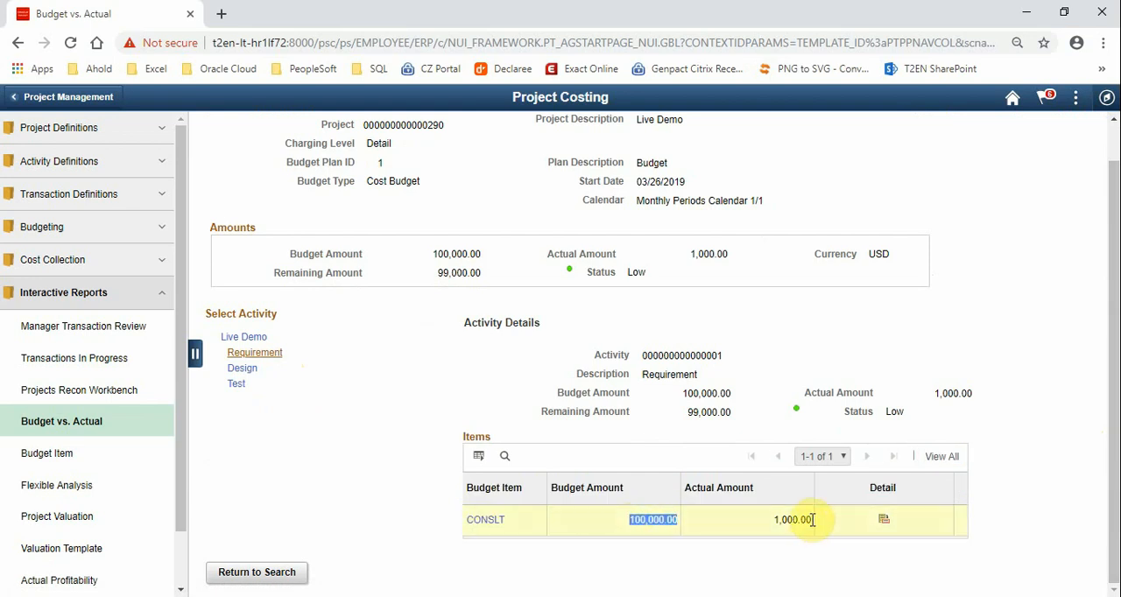
drag(809, 520, 773, 520)
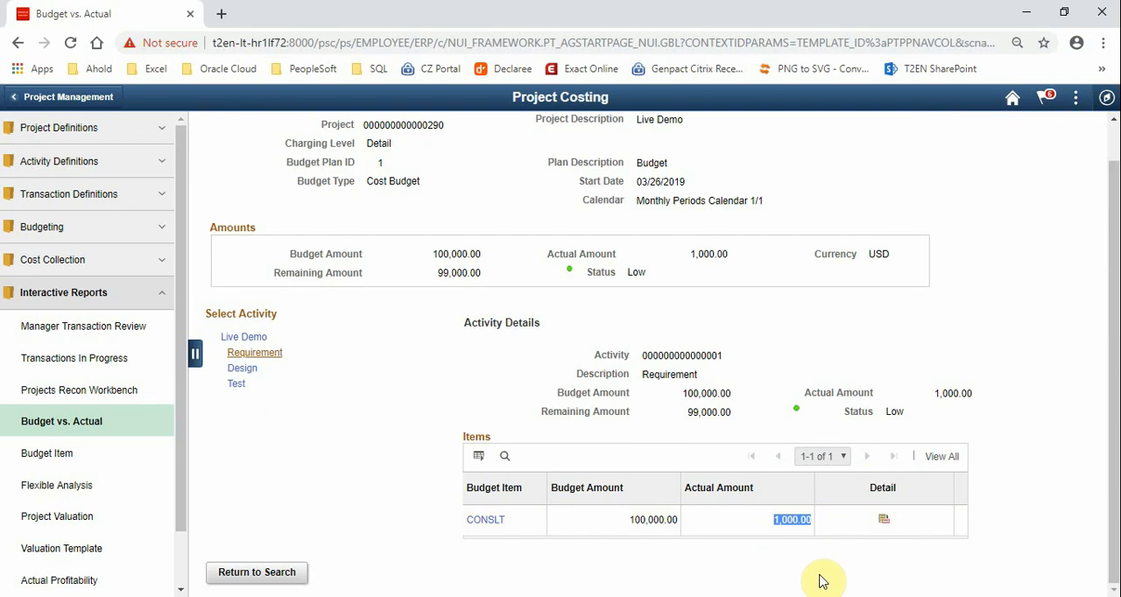
Open the CONSLT item's detail and show all of its budget periods
click(884, 524)
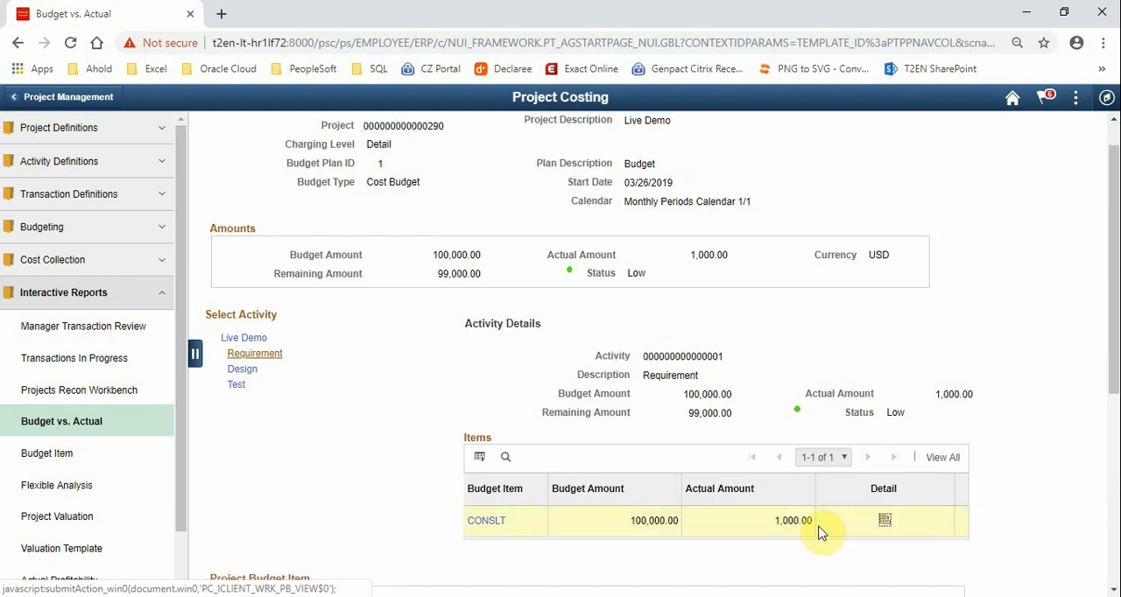
scroll(821, 532, down, 5)
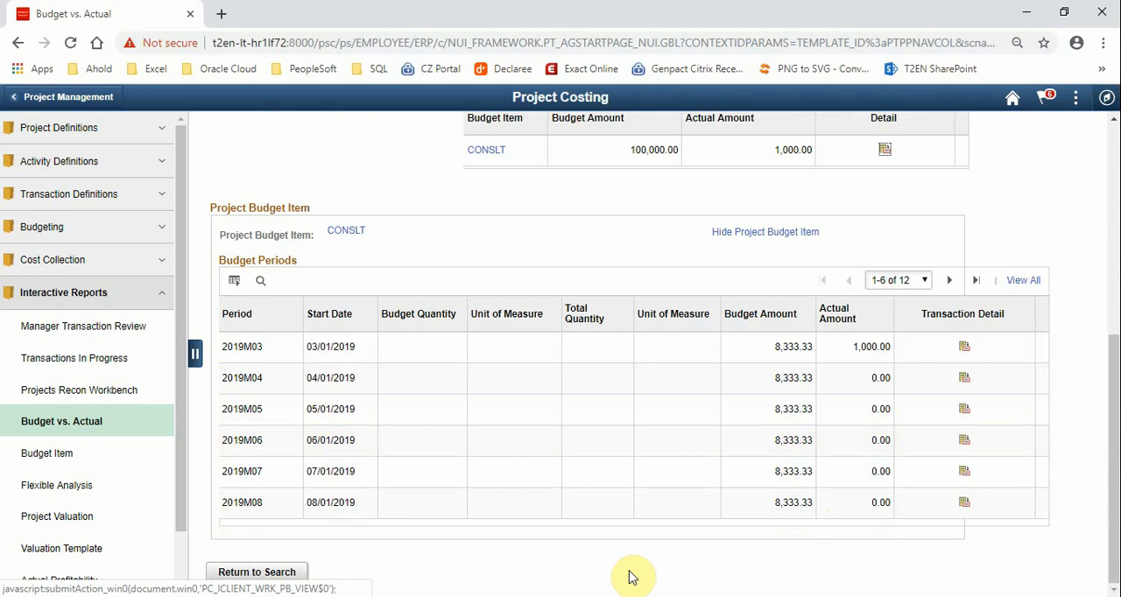
drag(386, 231, 324, 231)
click(503, 539)
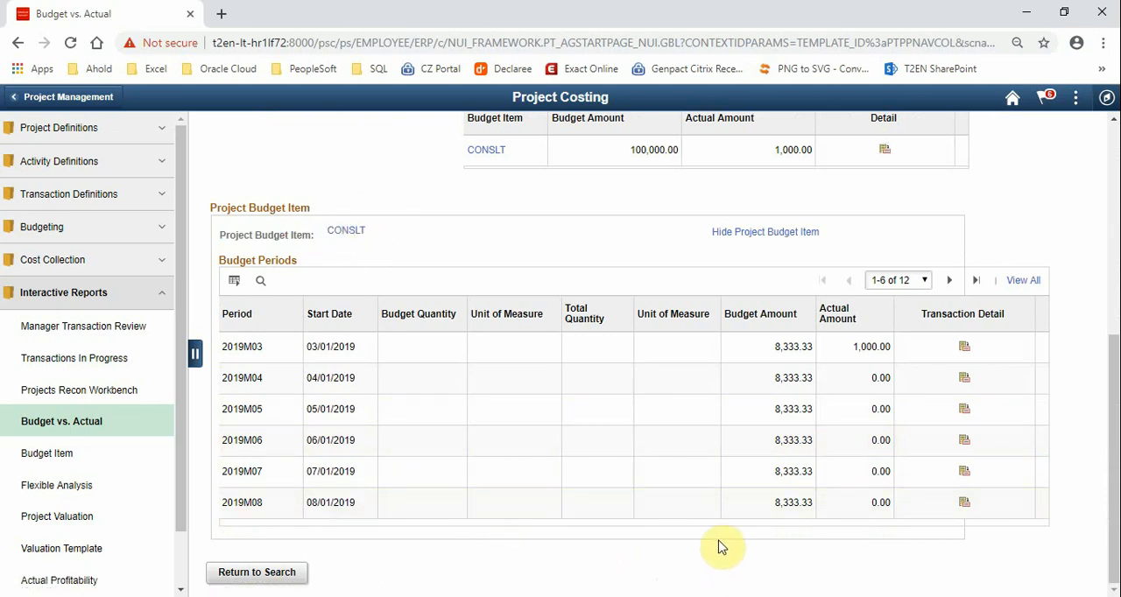
click(1023, 281)
drag(1114, 390, 1116, 445)
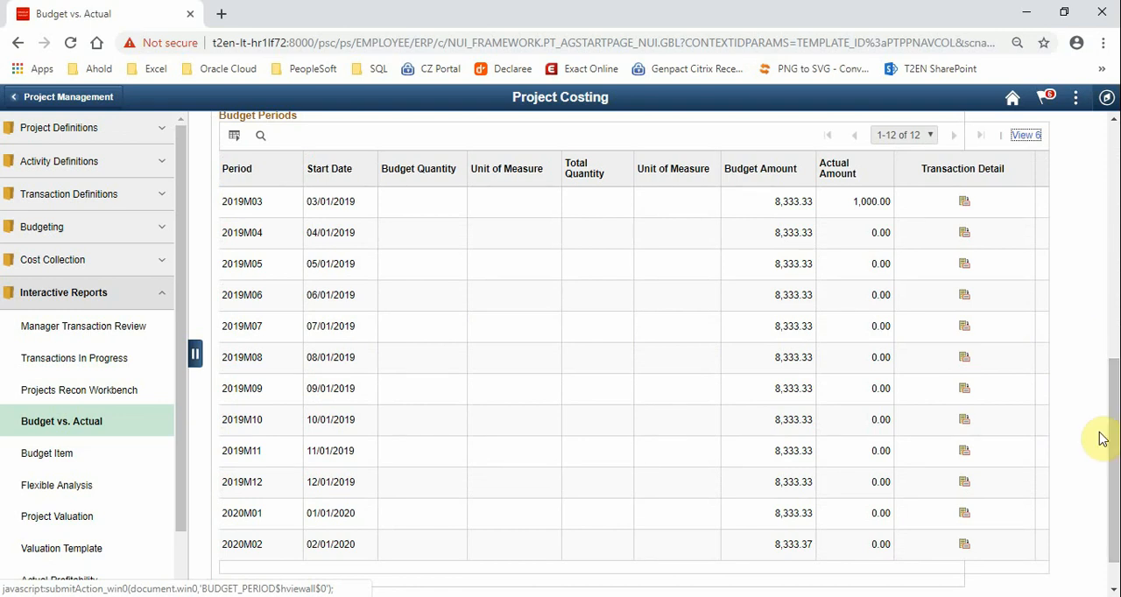
drag(1106, 419, 1116, 368)
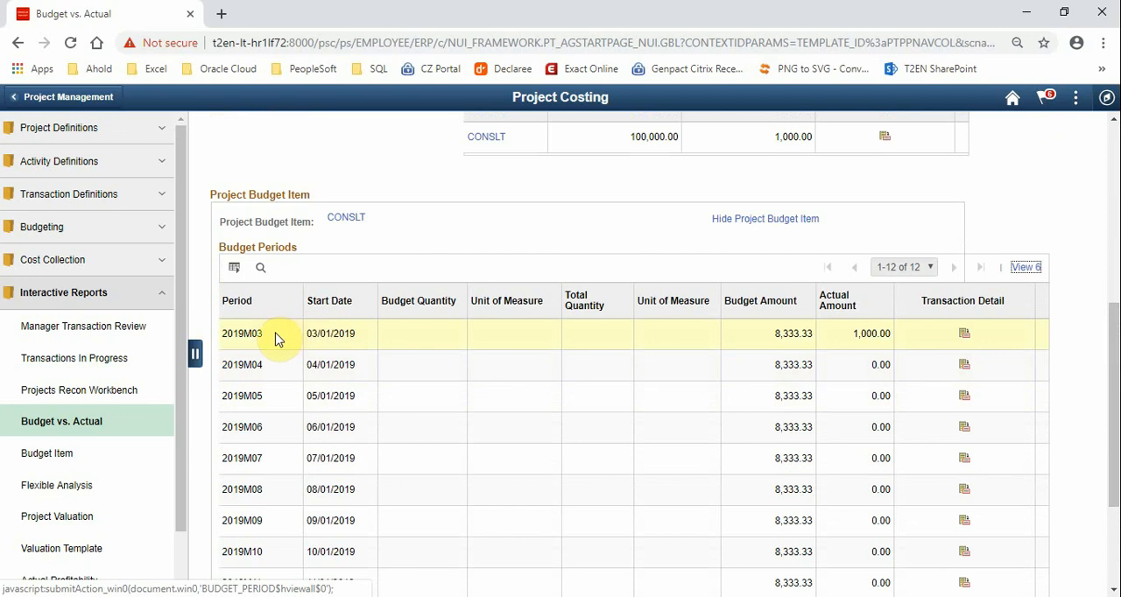
Compare the budget and actual amounts of period 2019M03 and review the remaining periods
drag(262, 335, 222, 335)
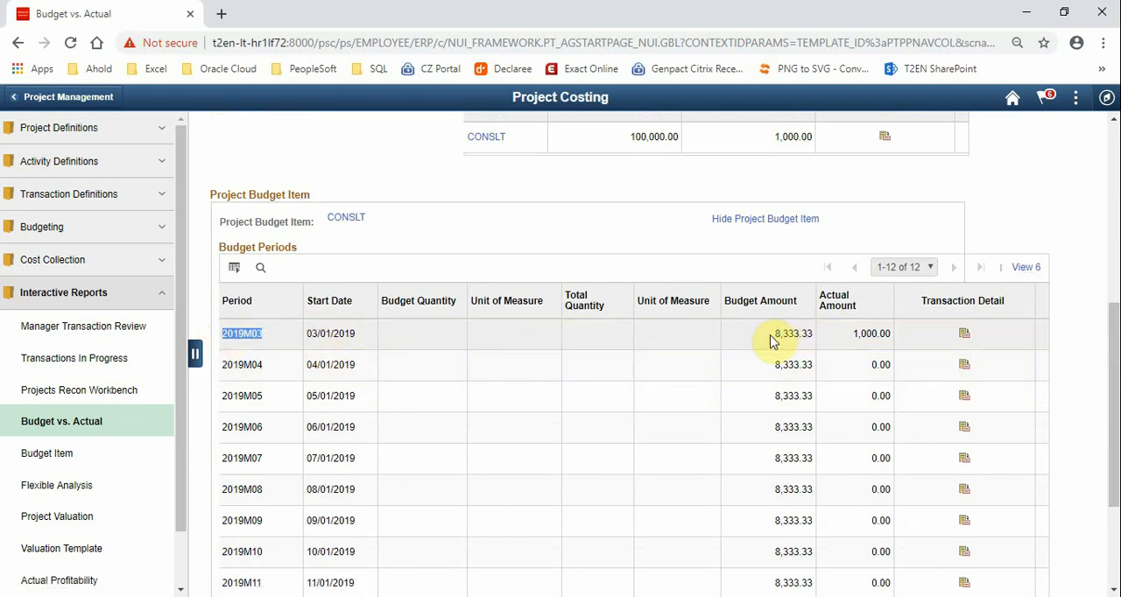
drag(772, 334, 819, 333)
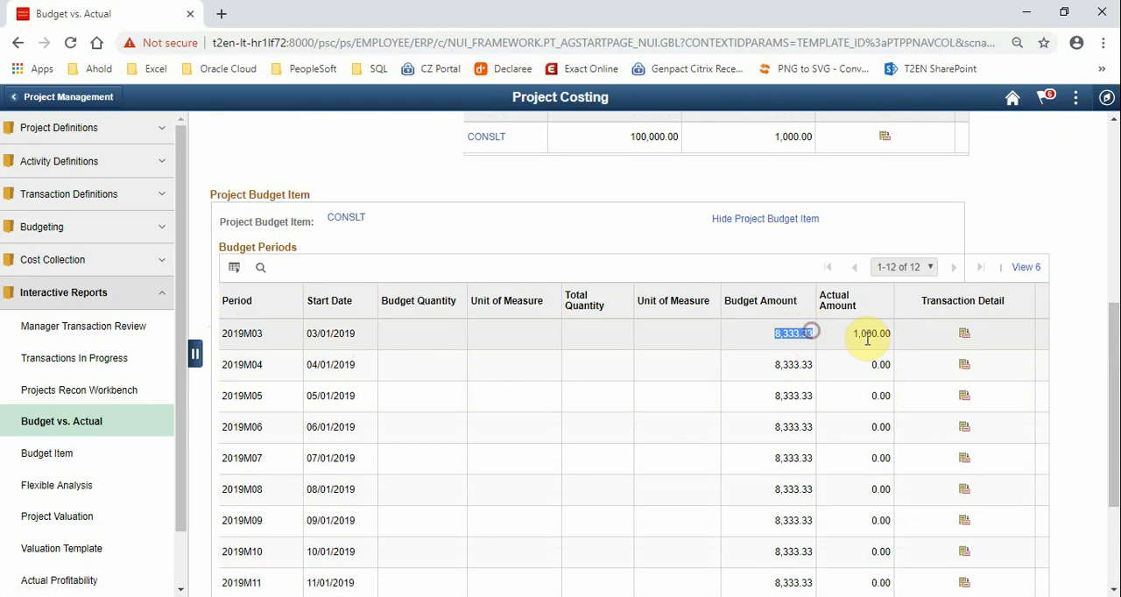
drag(892, 334, 845, 342)
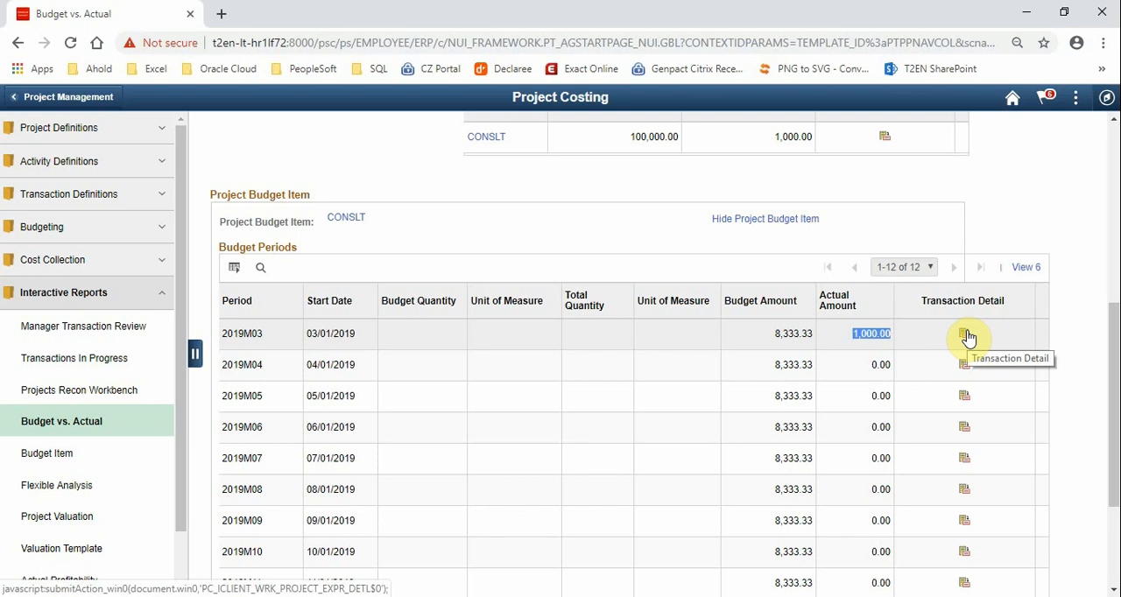
scroll(967, 338, down, 2)
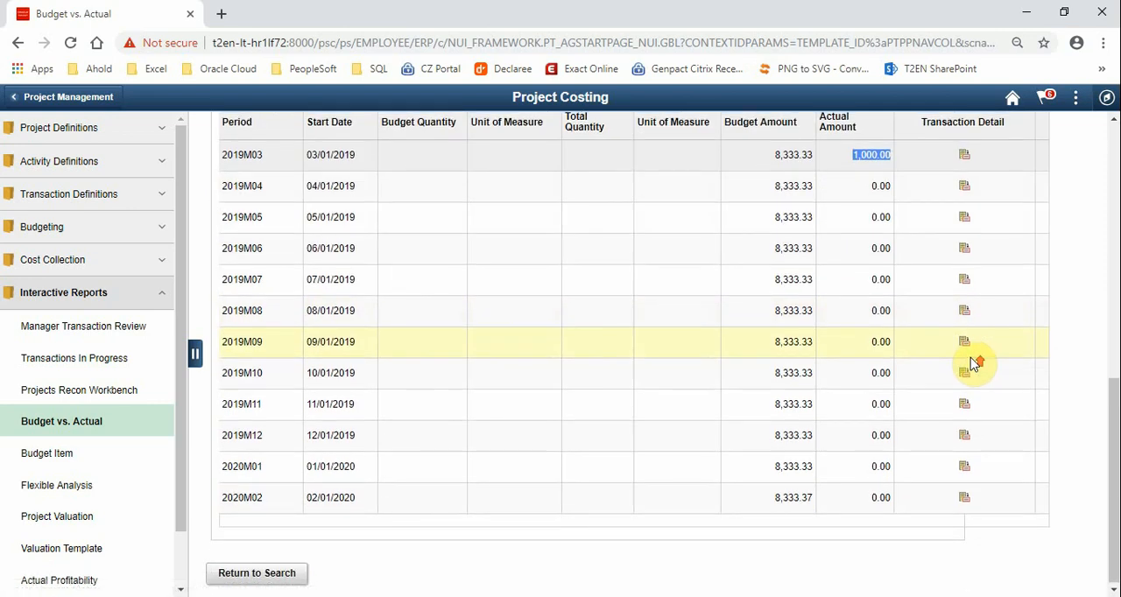
scroll(973, 362, up, 6)
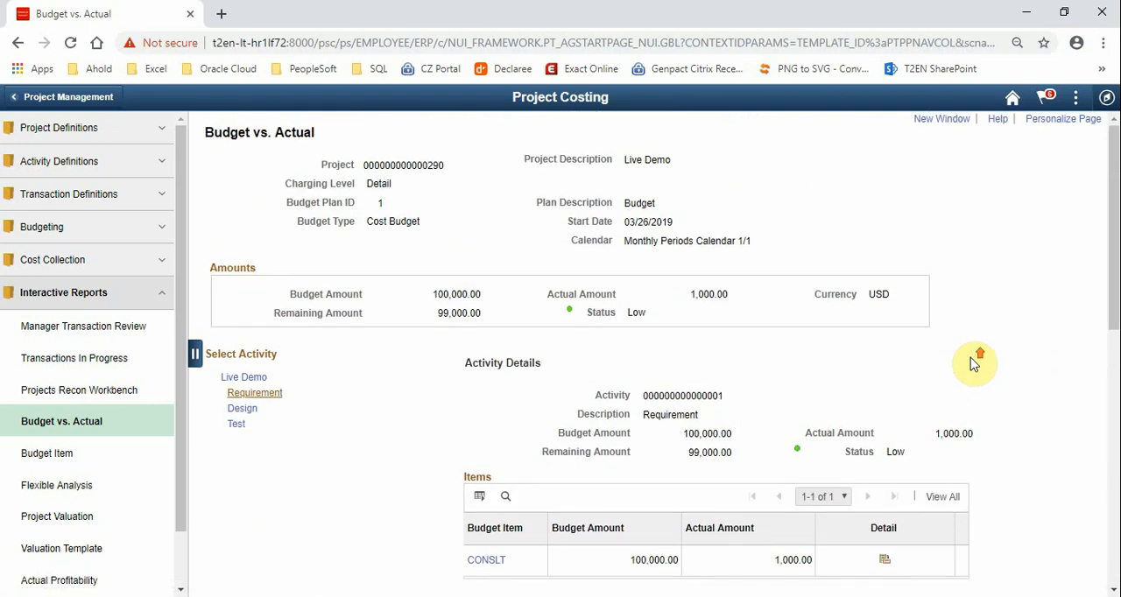